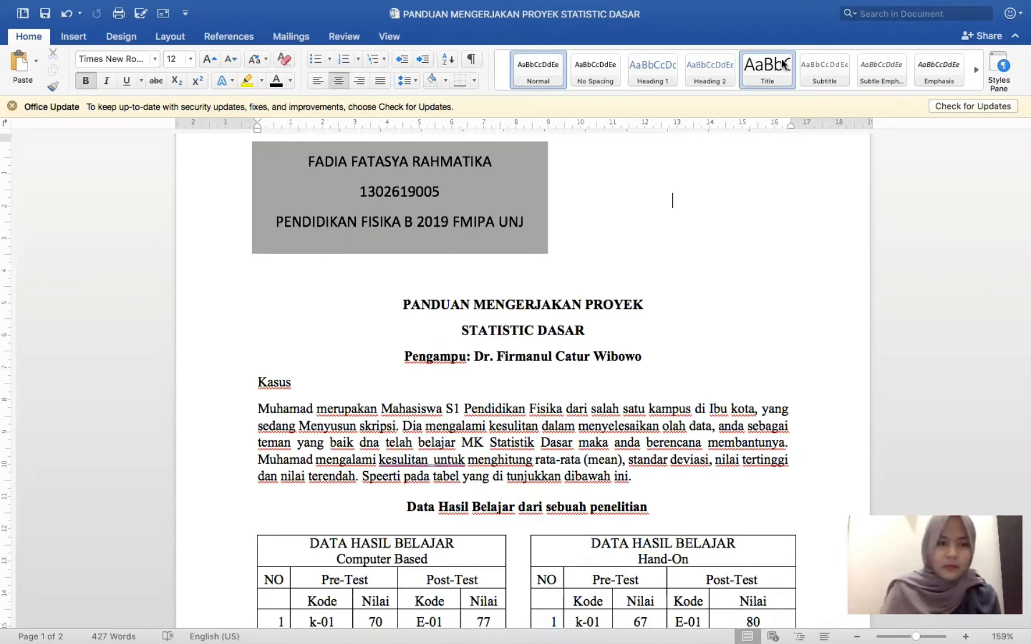
Read through the assignment document, covering the case description, the Computer Based and Hand-On score tables, and the blank descriptive statistics table
scroll(608, 158, "down", 5)
scroll(608, 158, "down", 2)
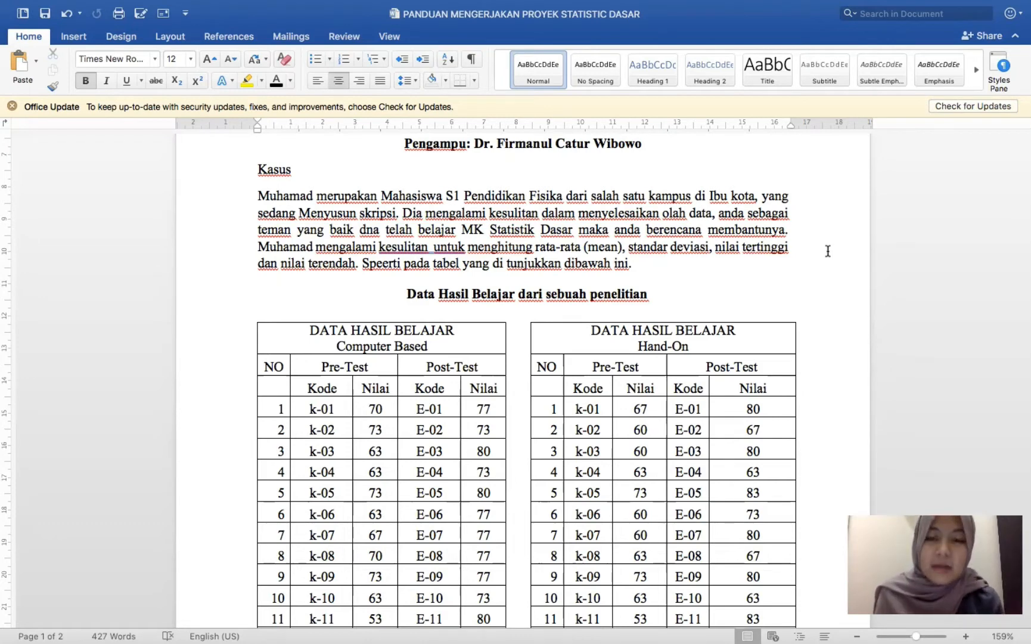
scroll(828, 250, "down", 3)
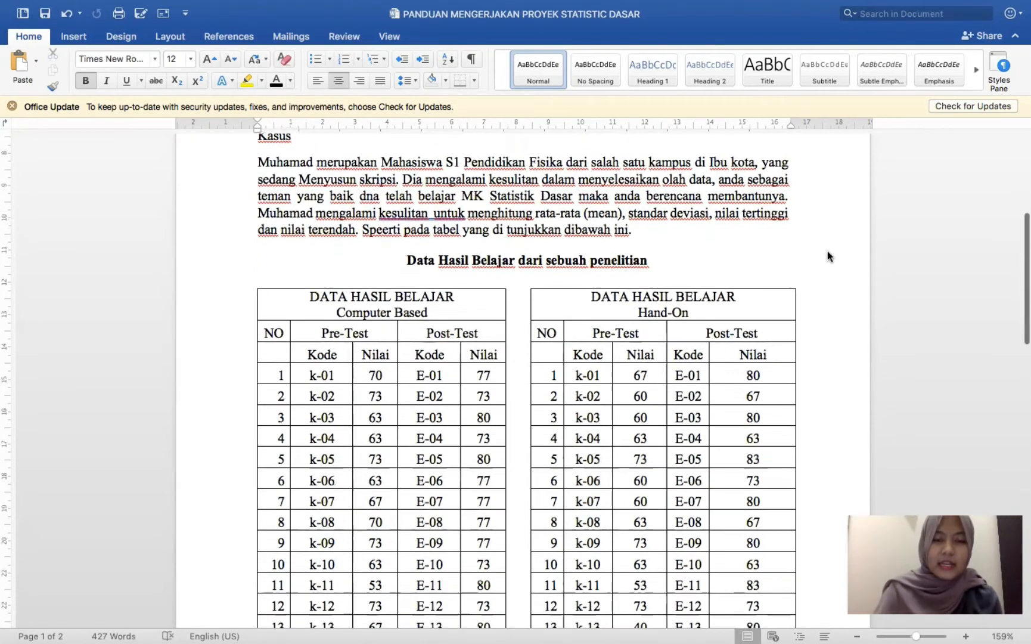
scroll(828, 250, "down", 4)
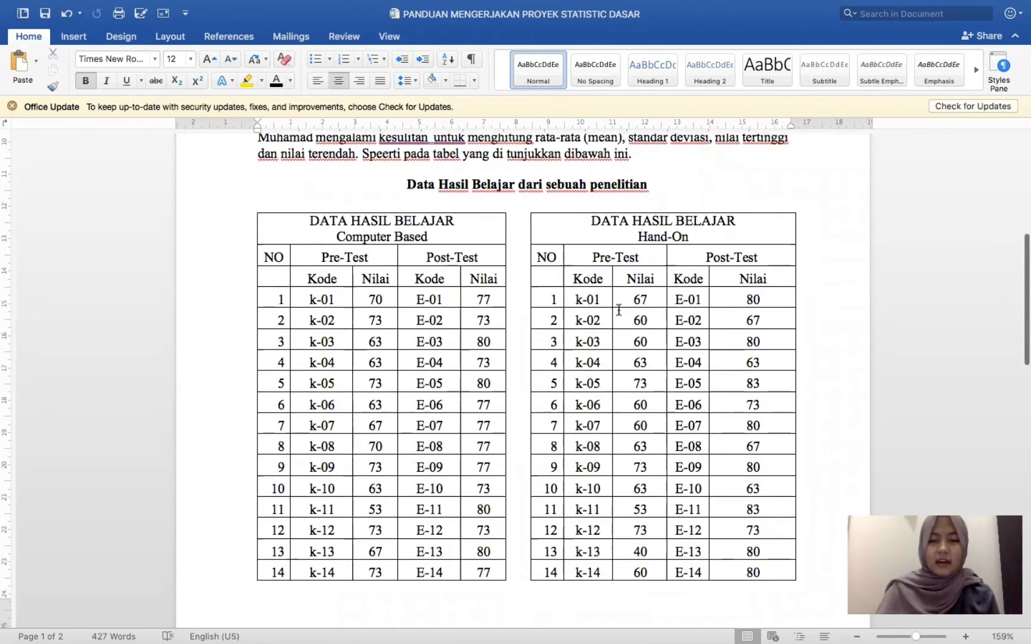
scroll(586, 336, "down", 3)
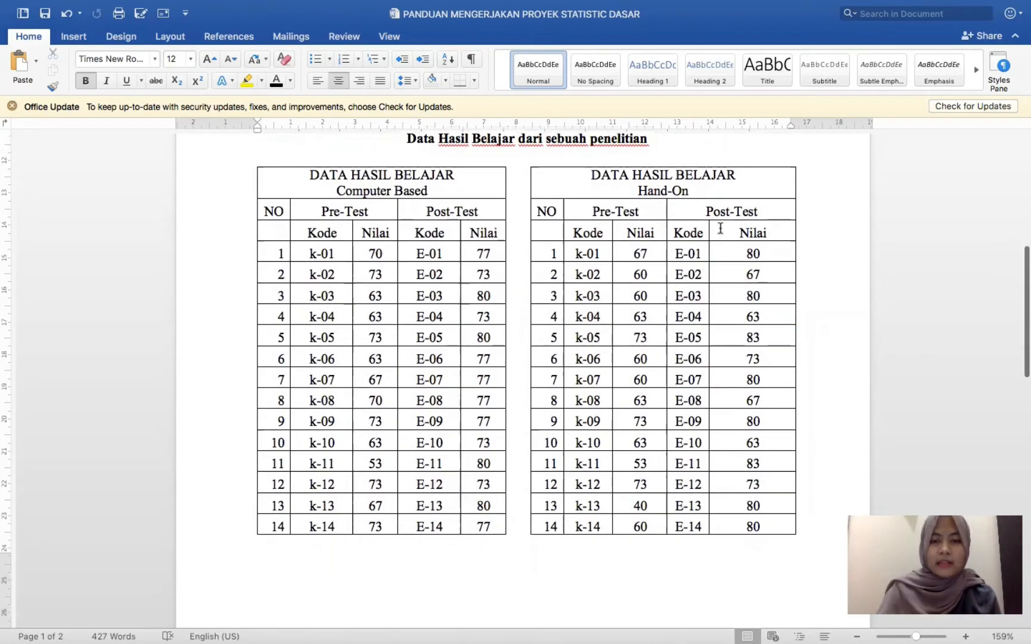
scroll(552, 397, "down", 12)
scroll(550, 397, "down", 20)
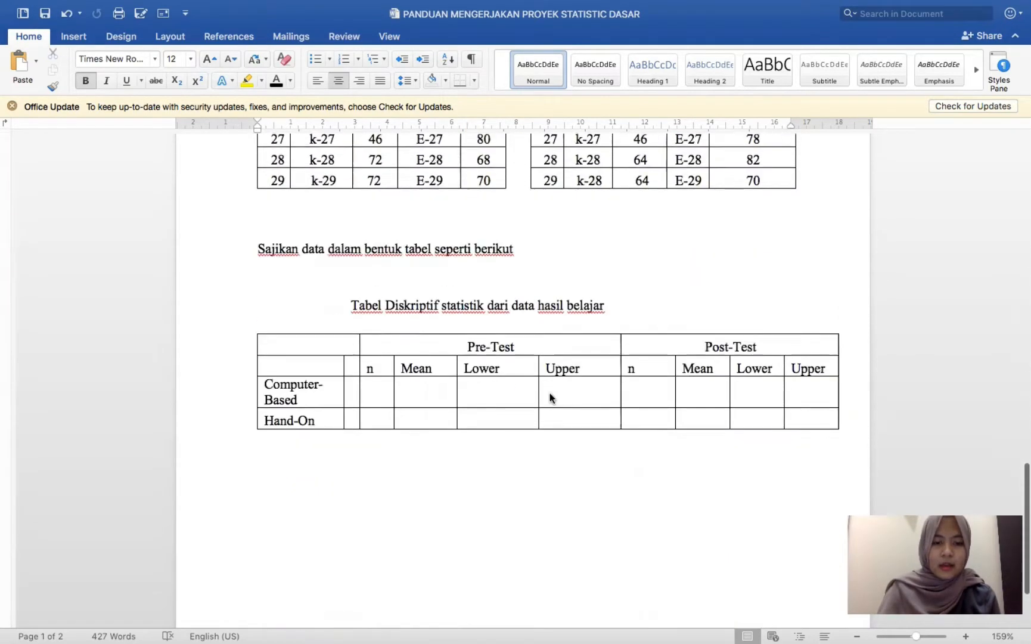
scroll(542, 391, "up", 3)
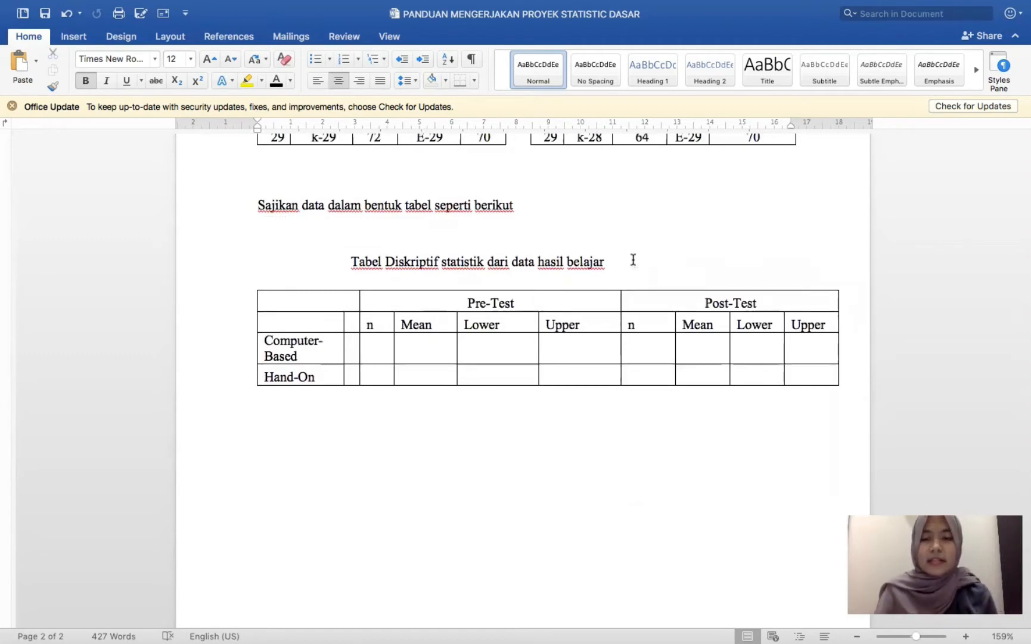
scroll(633, 260, "up", 10)
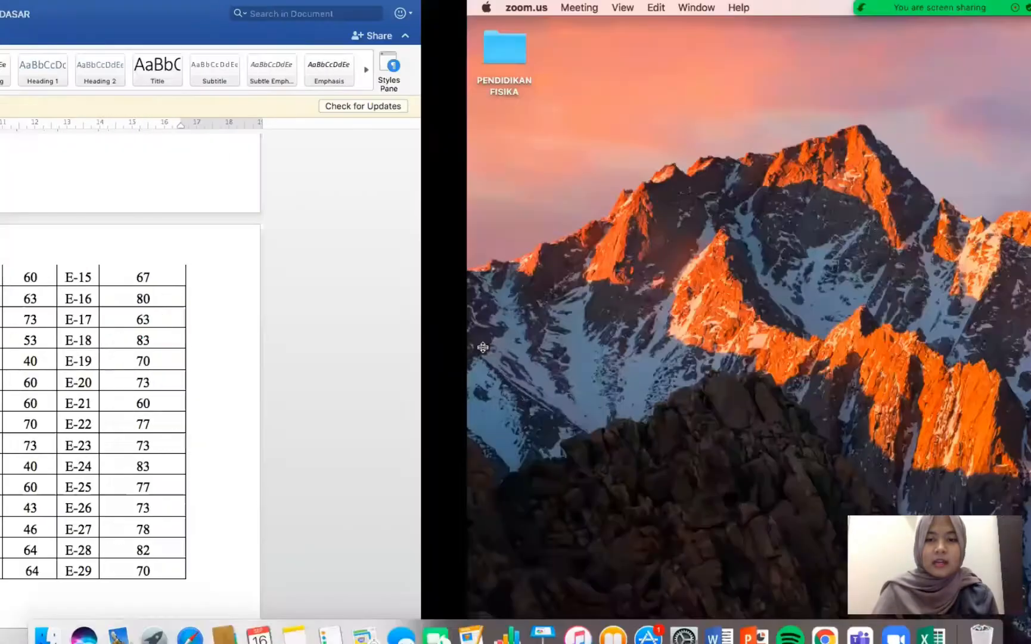
Switch to the Excel workbook containing the Computer Based and Hand-On score tables and enlarge its view
key("ctrl+Right")
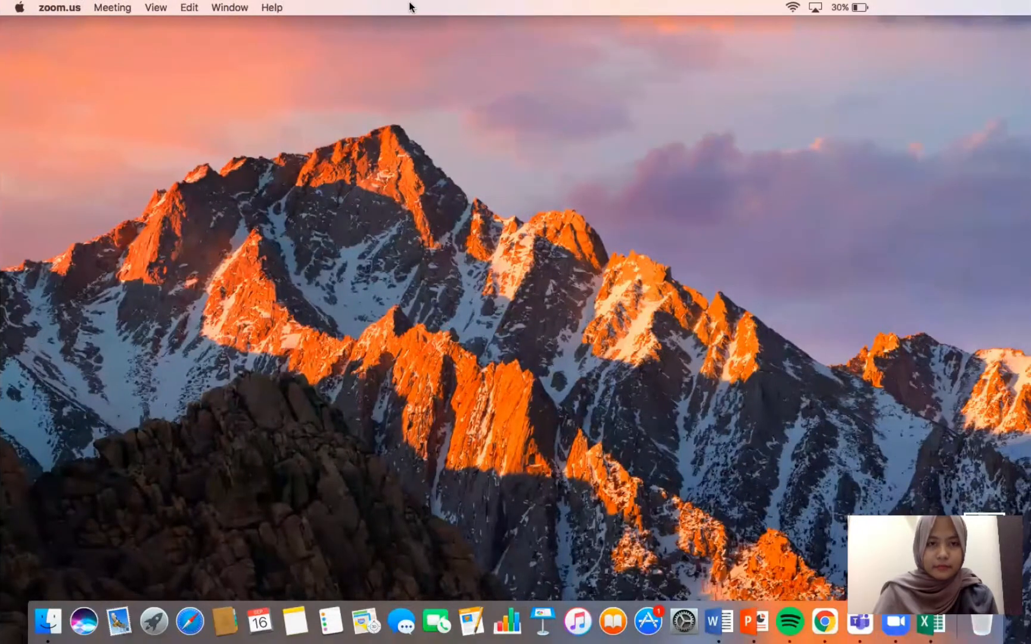
key("ctrl+Up")
mouse_move(329, 18)
left_click(418, 76)
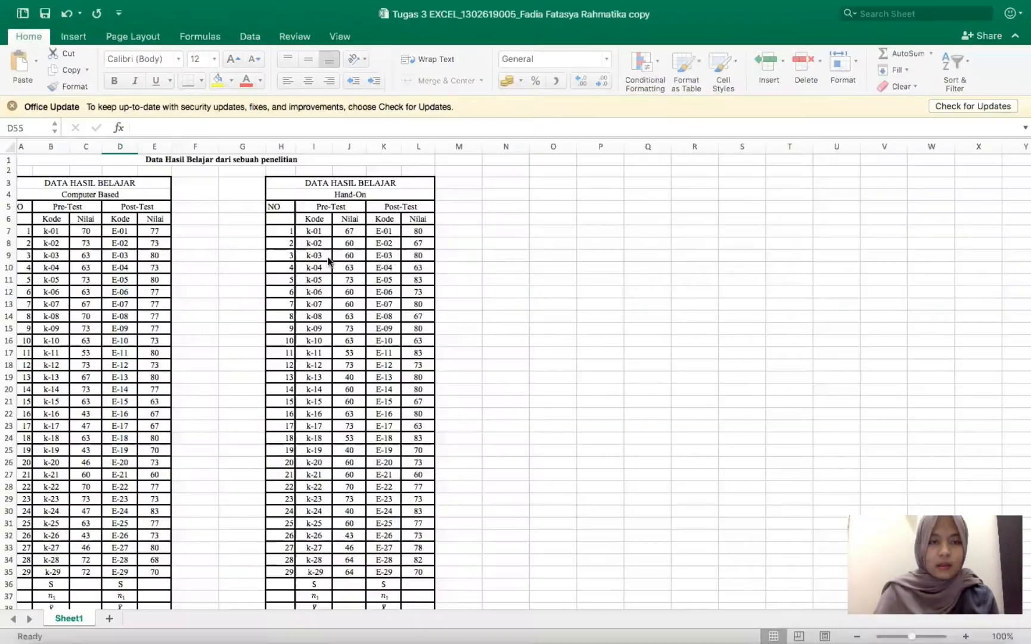
scroll(328, 260, "up", 5)
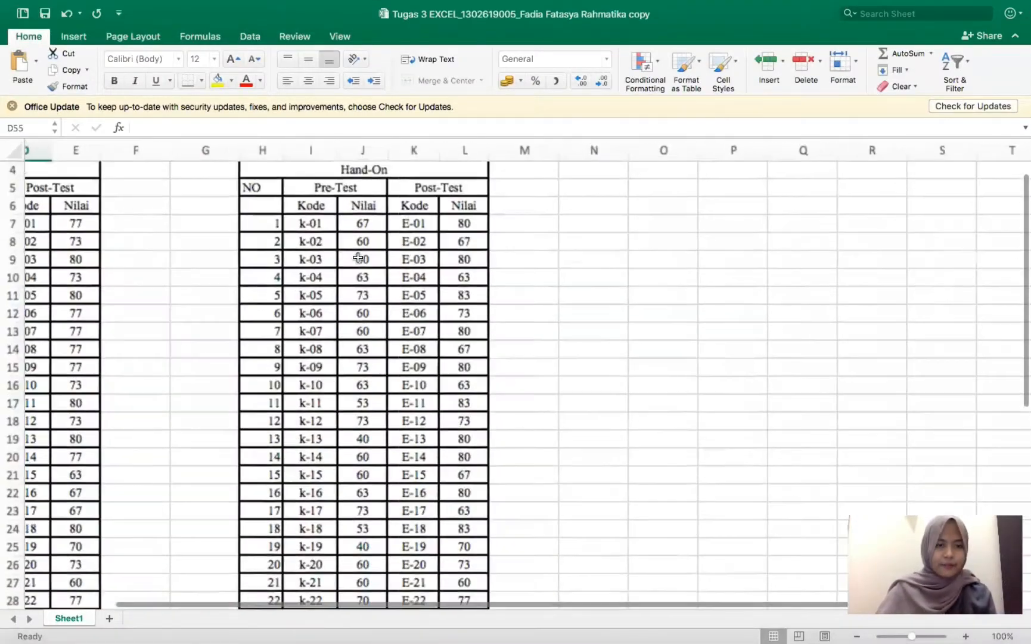
scroll(360, 260, "up", 3)
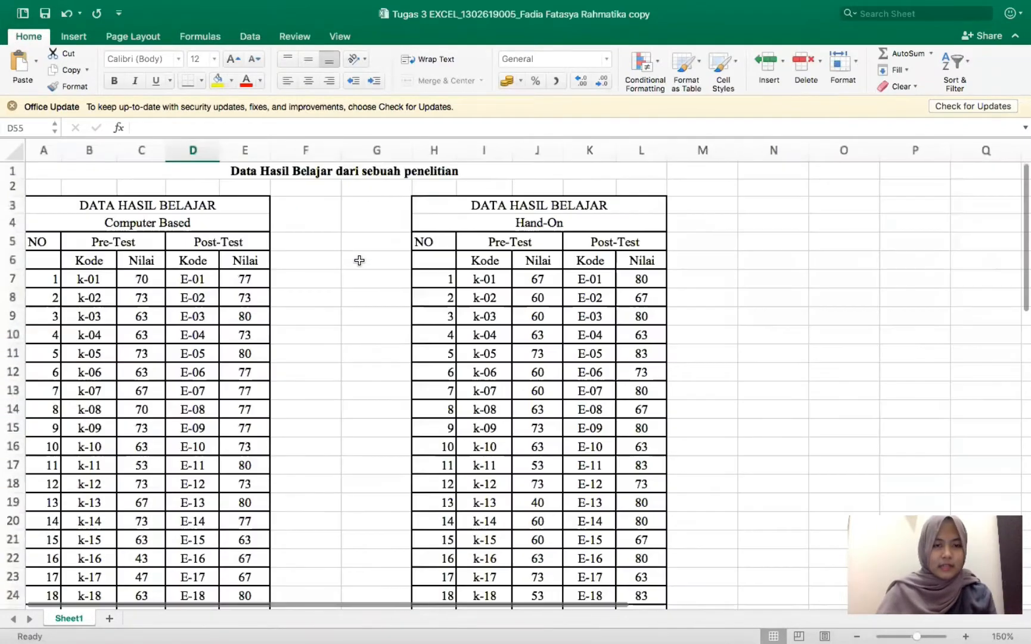
Sum the Computer Based pre-test scores C7:C35 in cell C36 using the SUM function
scroll(359, 260, "down", 3)
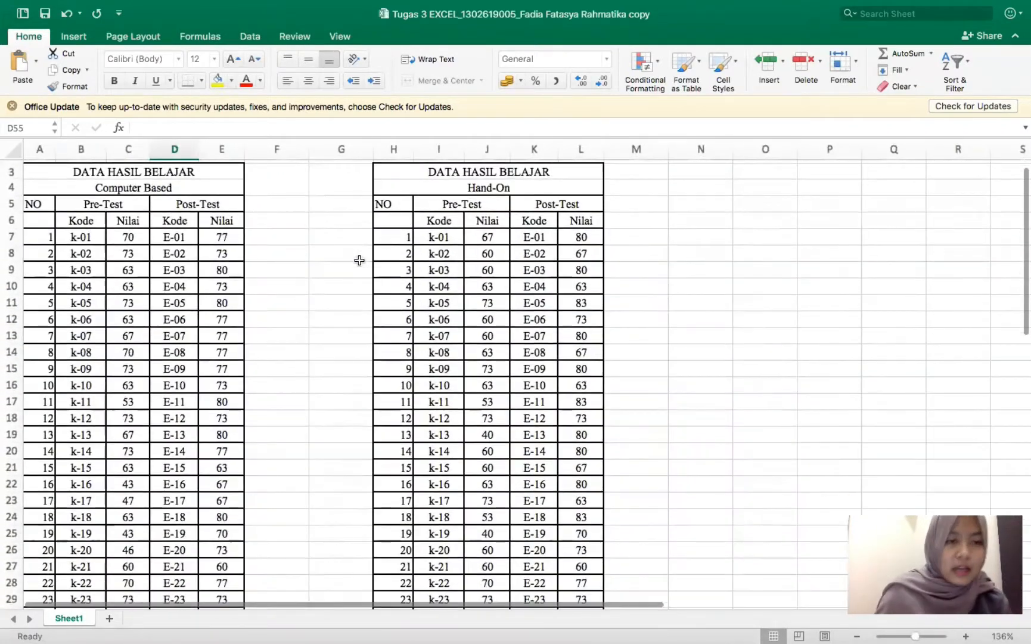
scroll(359, 261, "down", 5)
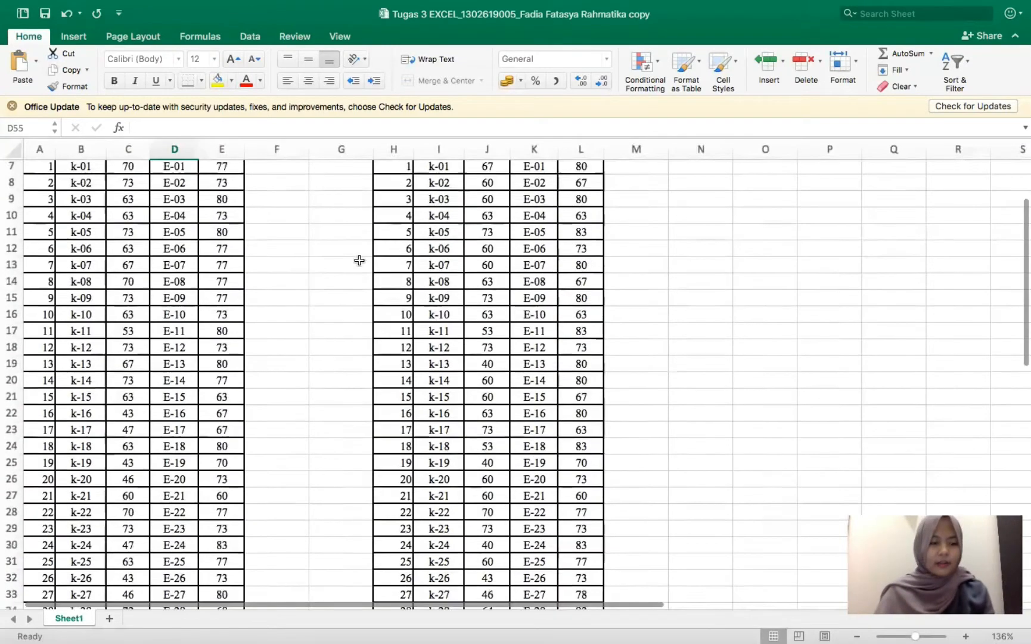
left_click(90, 459)
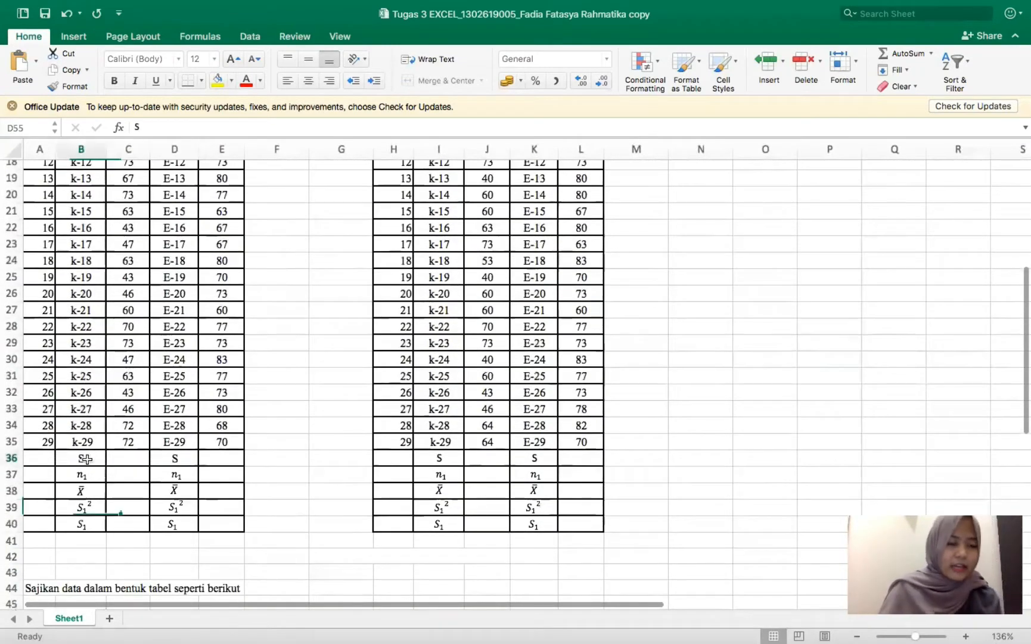
left_click(123, 461)
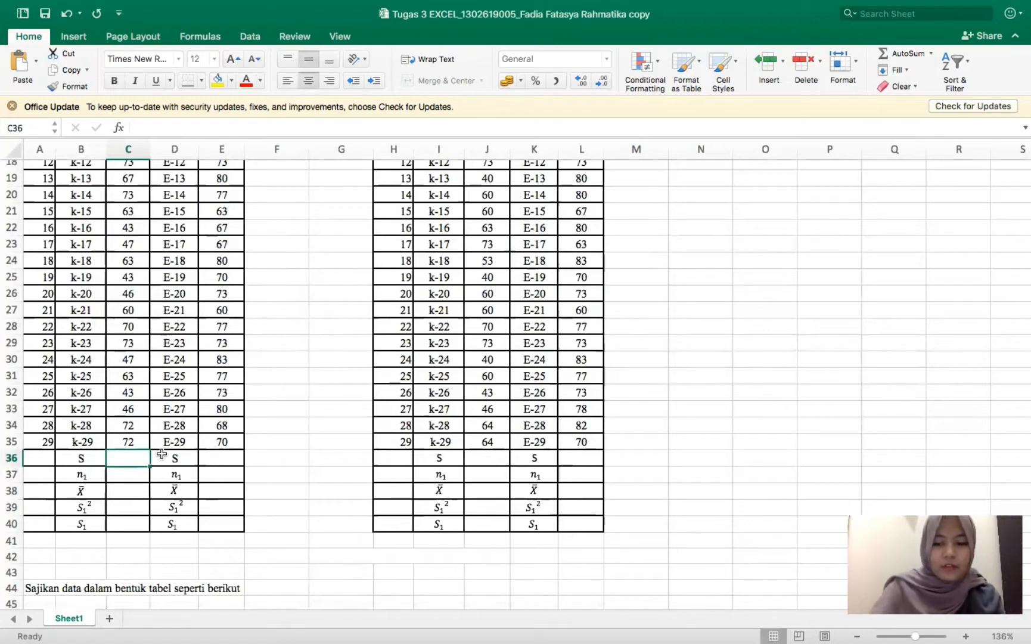
type("=SUM")
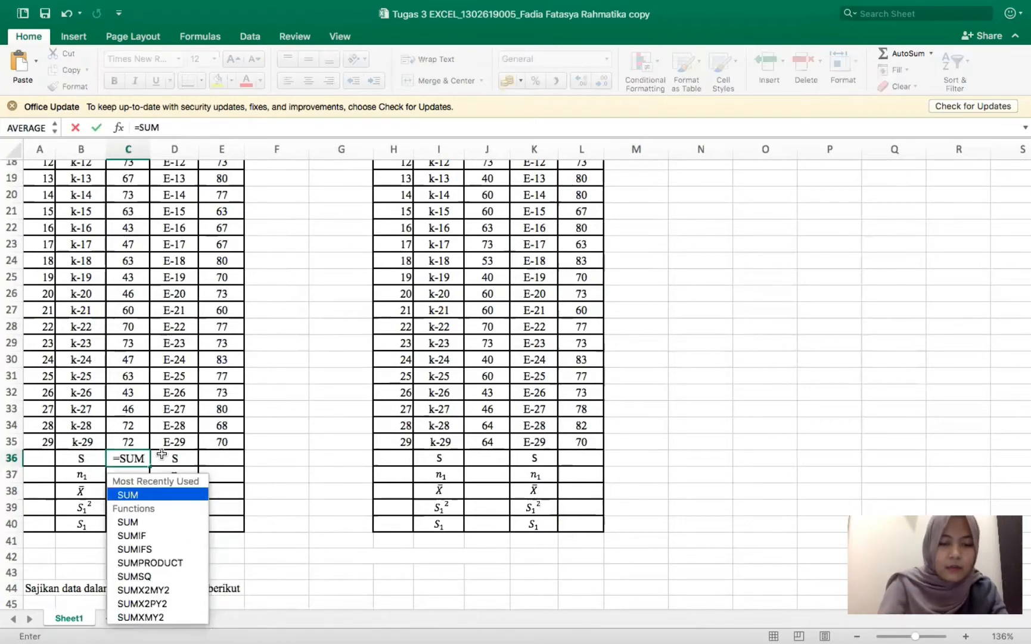
type("(")
left_click_drag(135, 441, 129, 202)
key("Return")
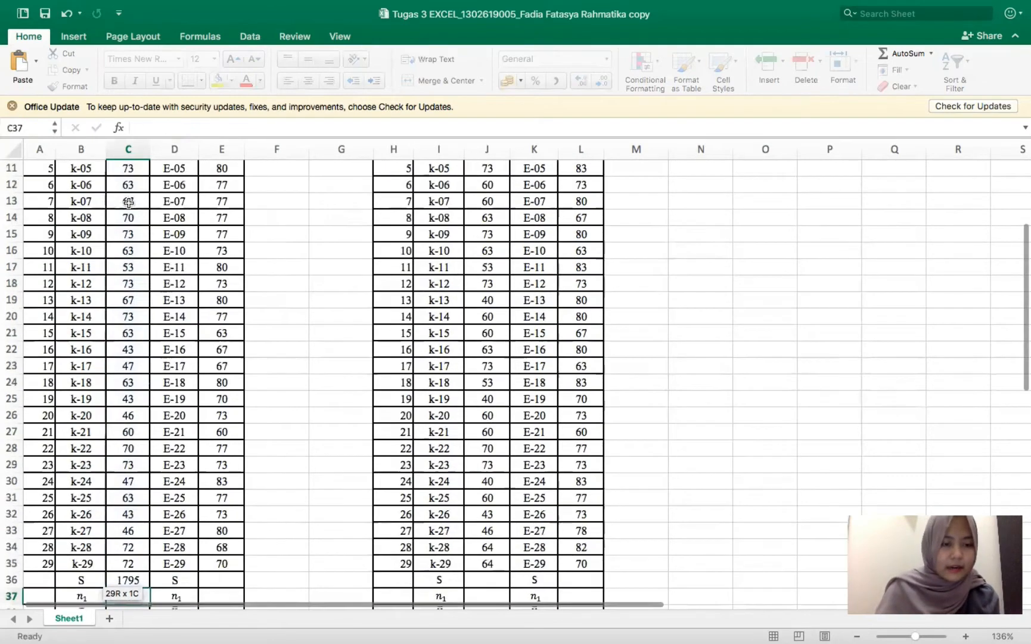
Count the Computer Based pre-test scores in cell C37 with =COUNT(C7:C35)
scroll(110, 444, "down", 3)
scroll(110, 444, "down", 1)
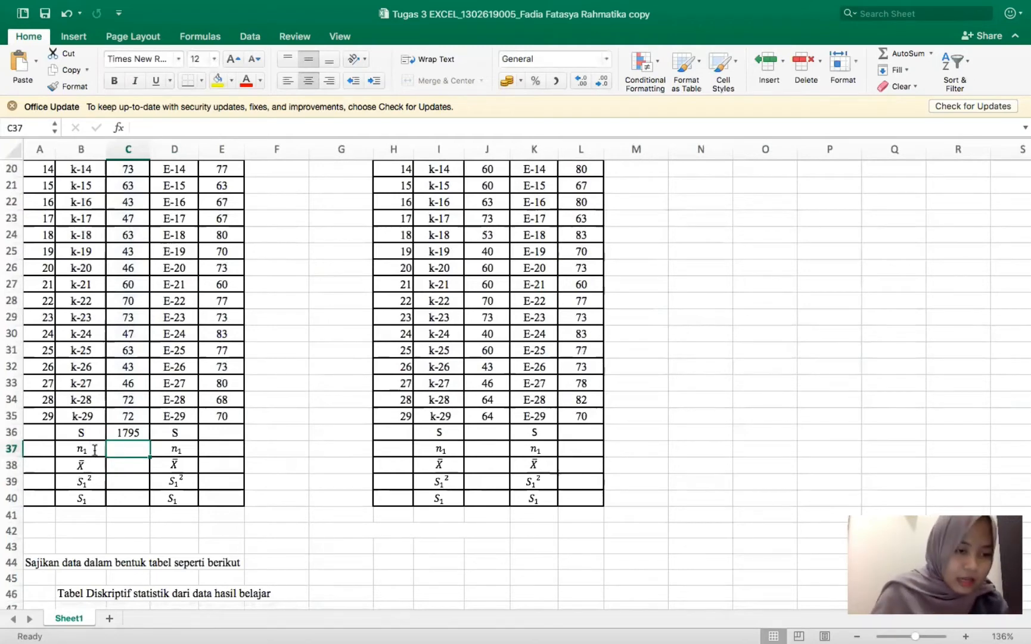
left_click(206, 127)
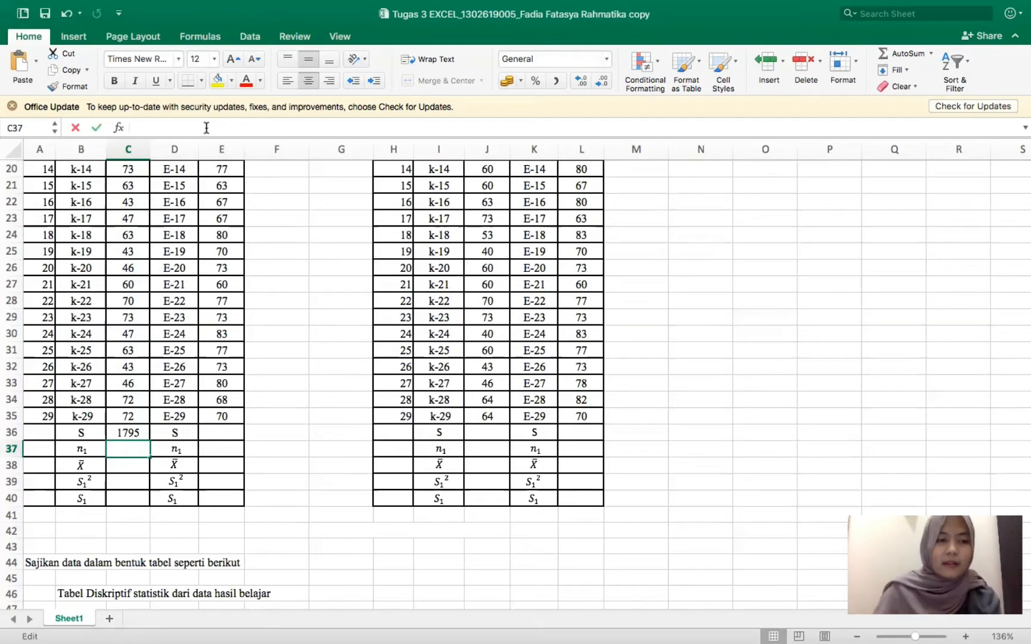
type("=")
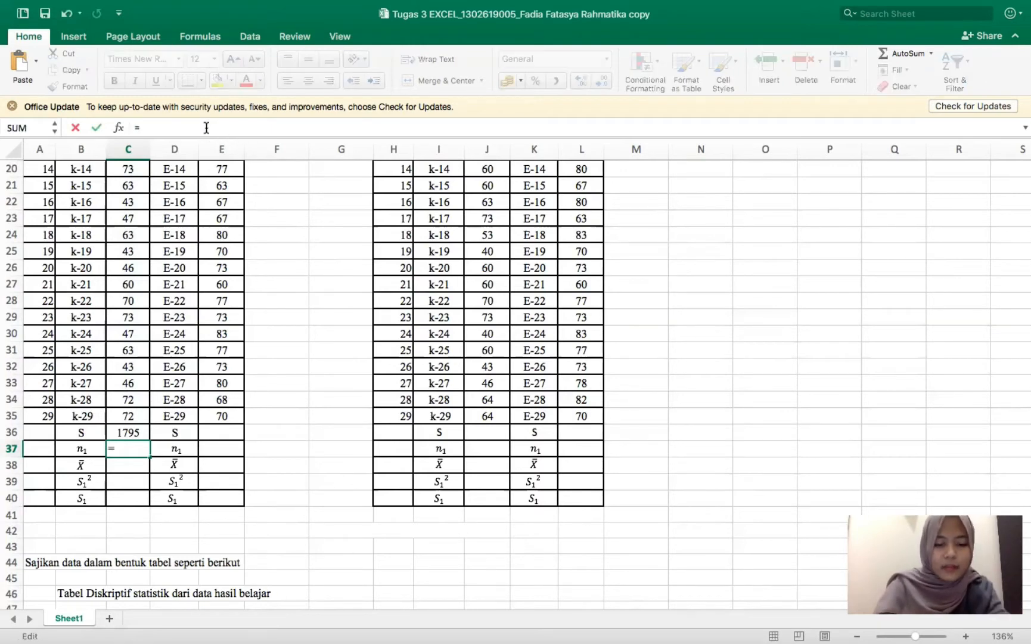
type("COUNT")
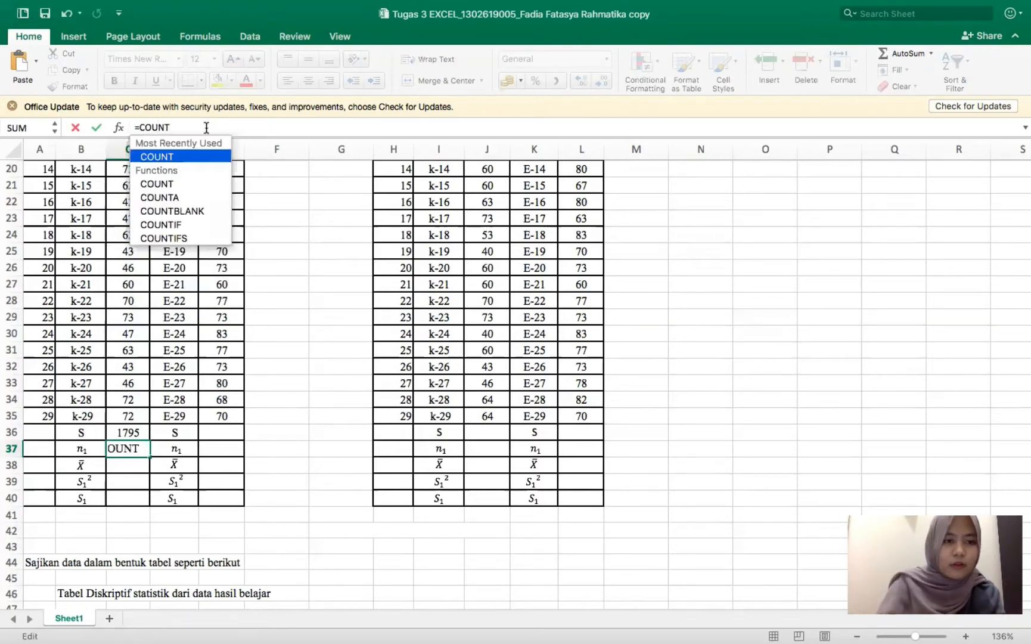
type("(")
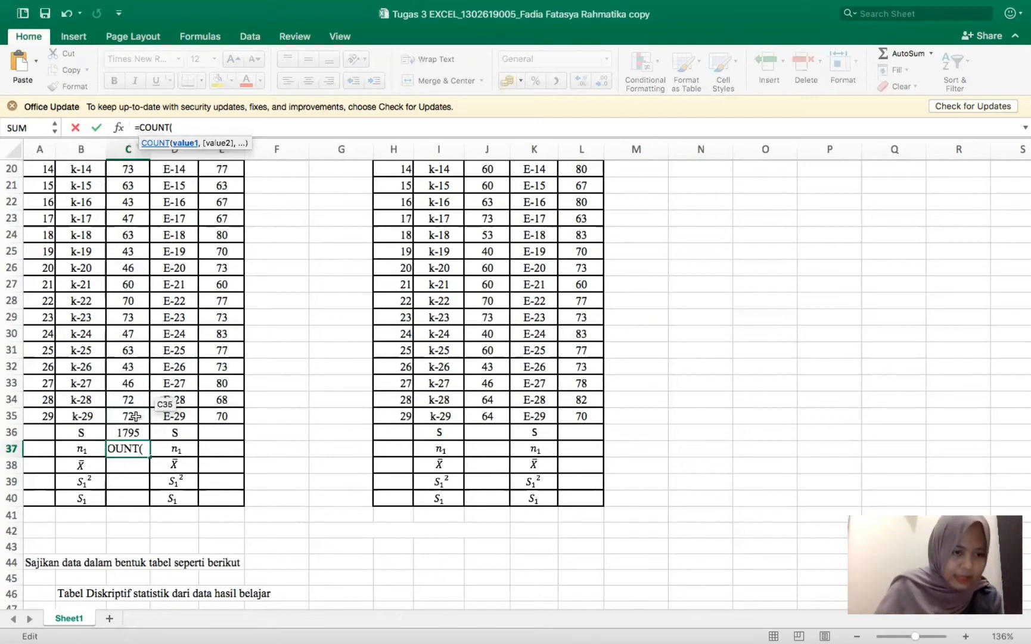
left_click_drag(136, 416, 129, 201)
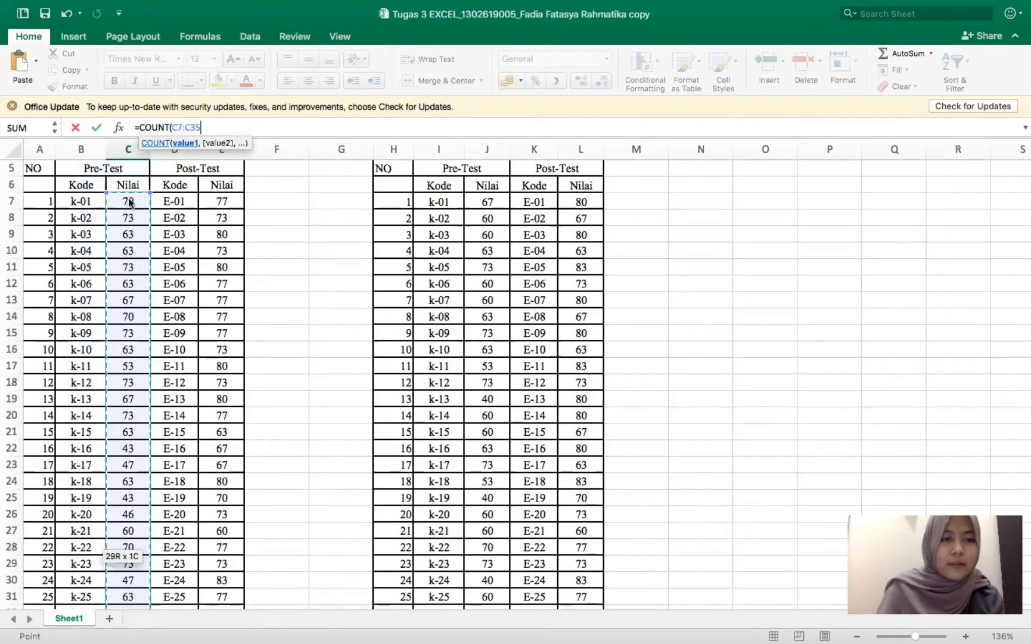
type(")")
key("Return")
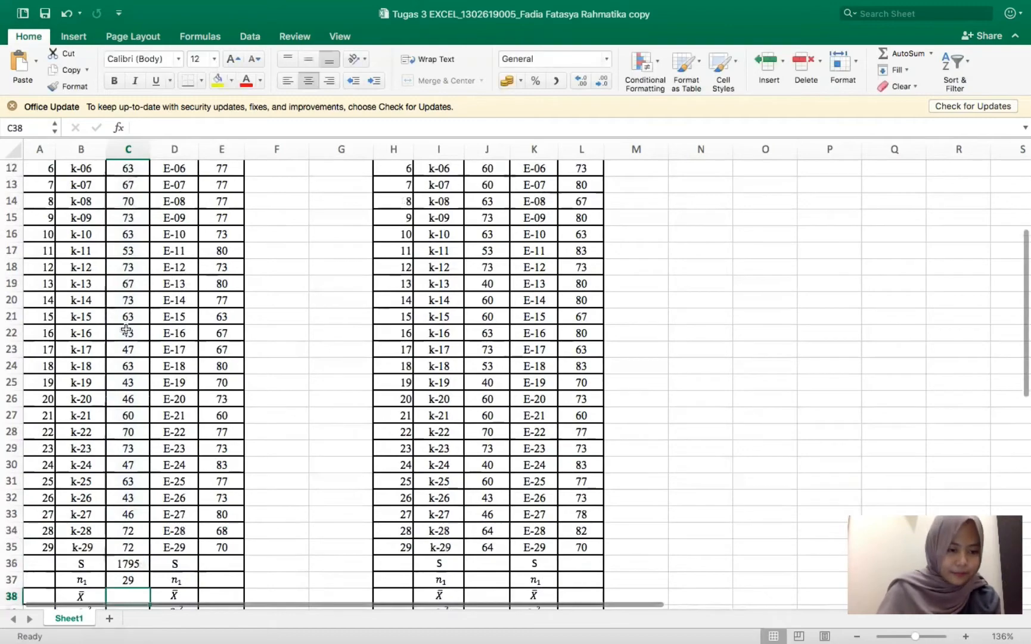
Calculate the mean of the Computer Based pre-test scores C7:C35 in cell C38 using the AVERAGE function
scroll(126, 330, "down", 5)
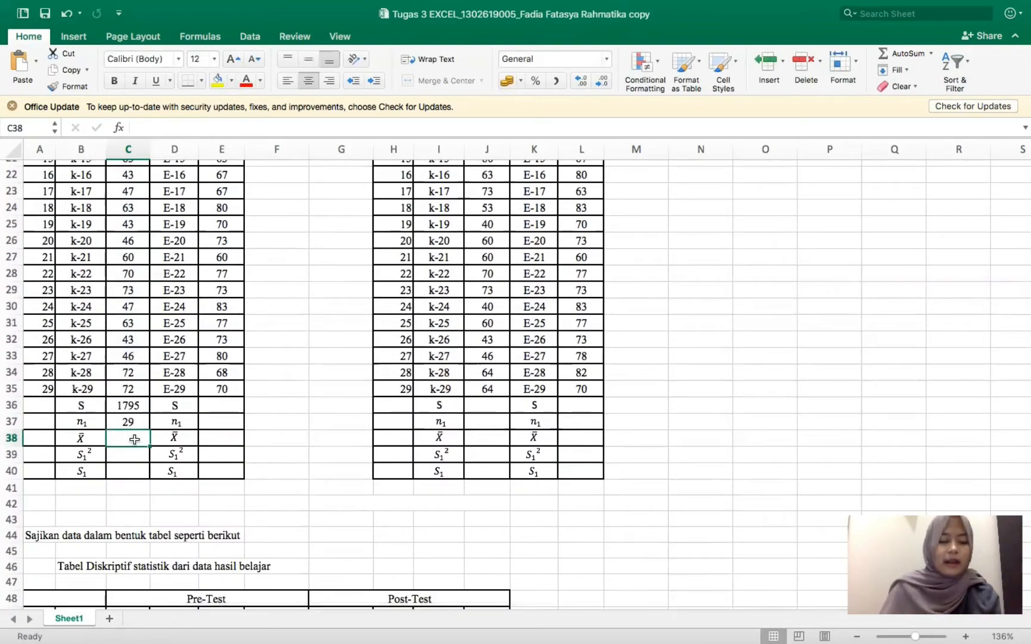
left_click(182, 129)
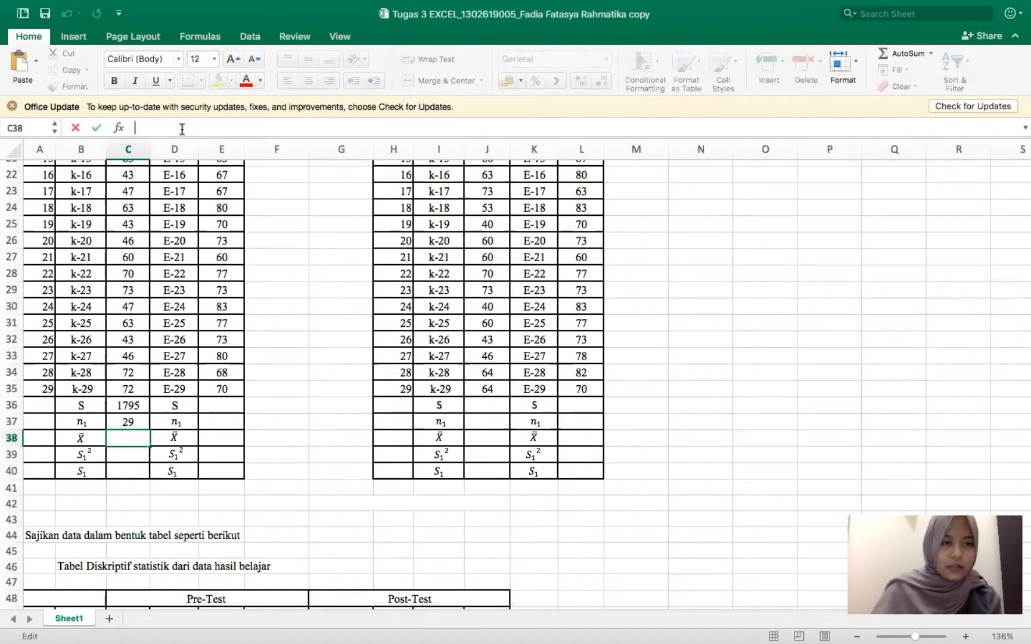
type("=AVERAGE")
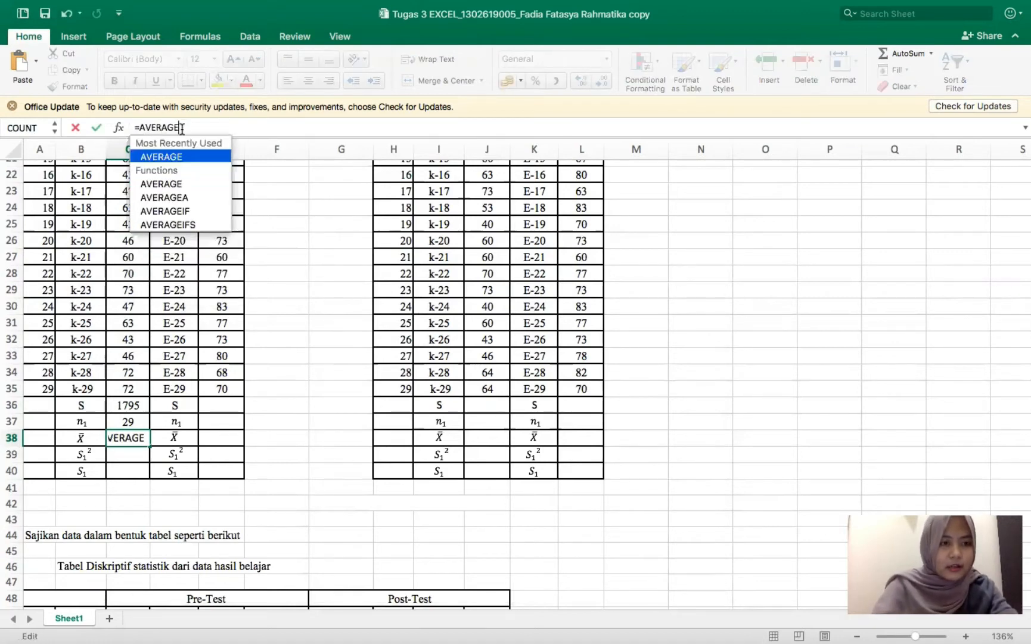
type("(")
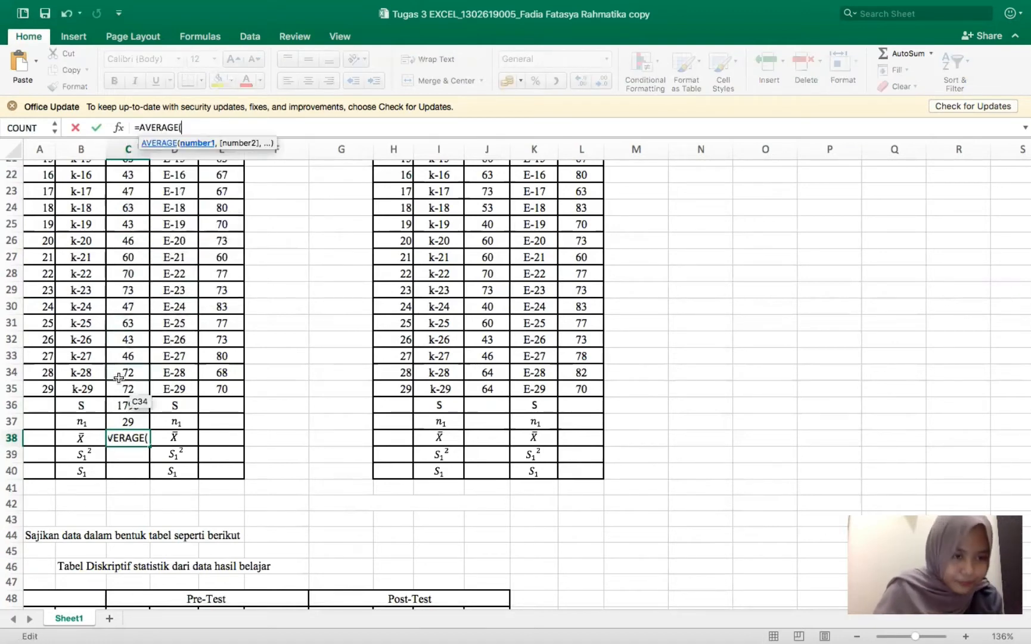
left_click_drag(135, 388, 127, 203)
key("Return")
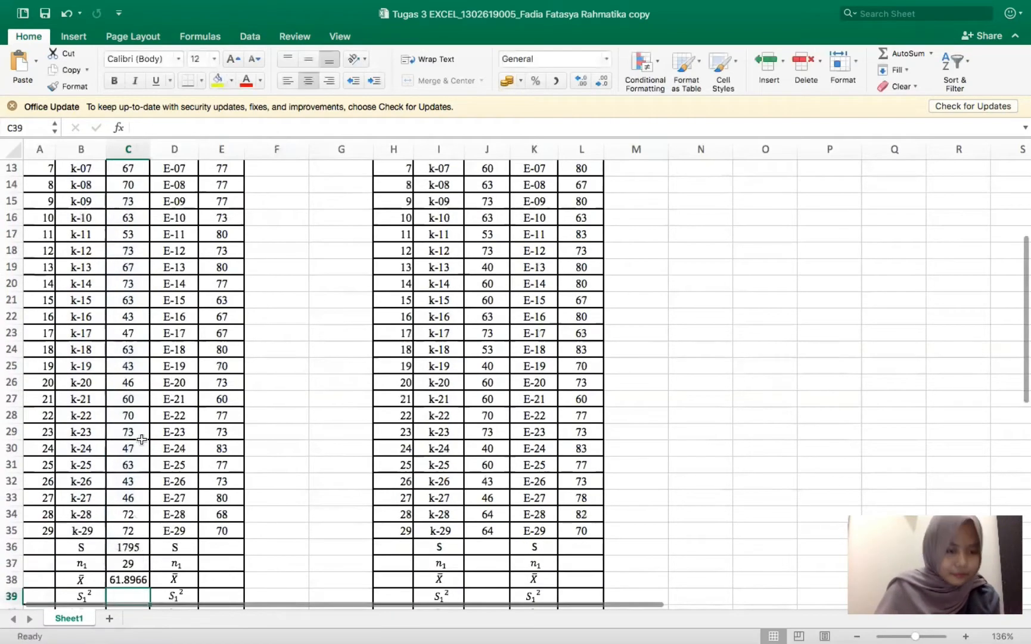
Calculate the variance of the Computer Based pre-test scores C7:C35 in cell C39 using the VAR function
scroll(125, 583, "down", 3)
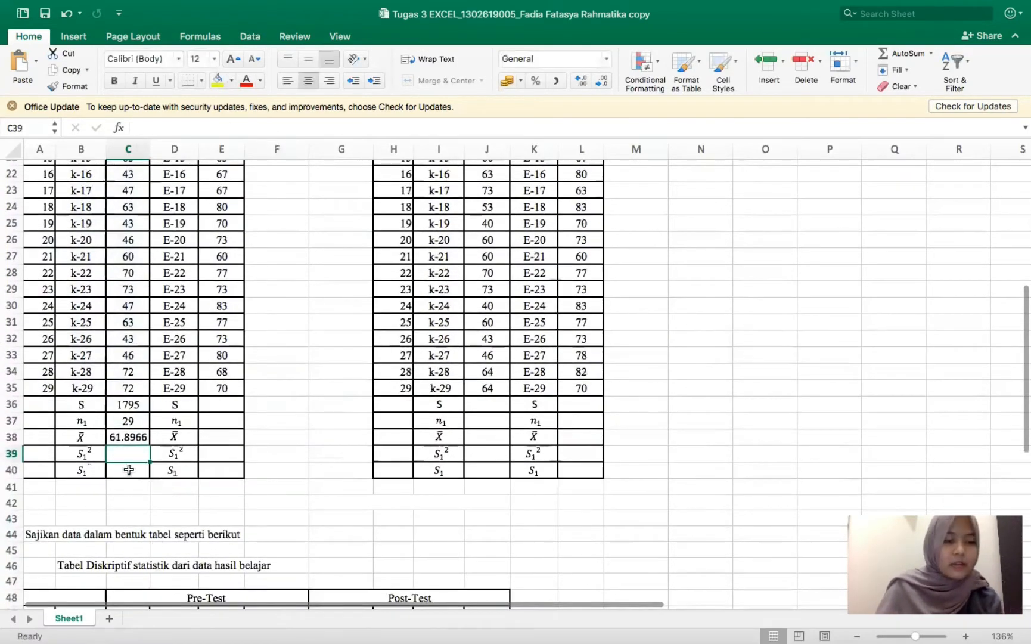
left_click(191, 127)
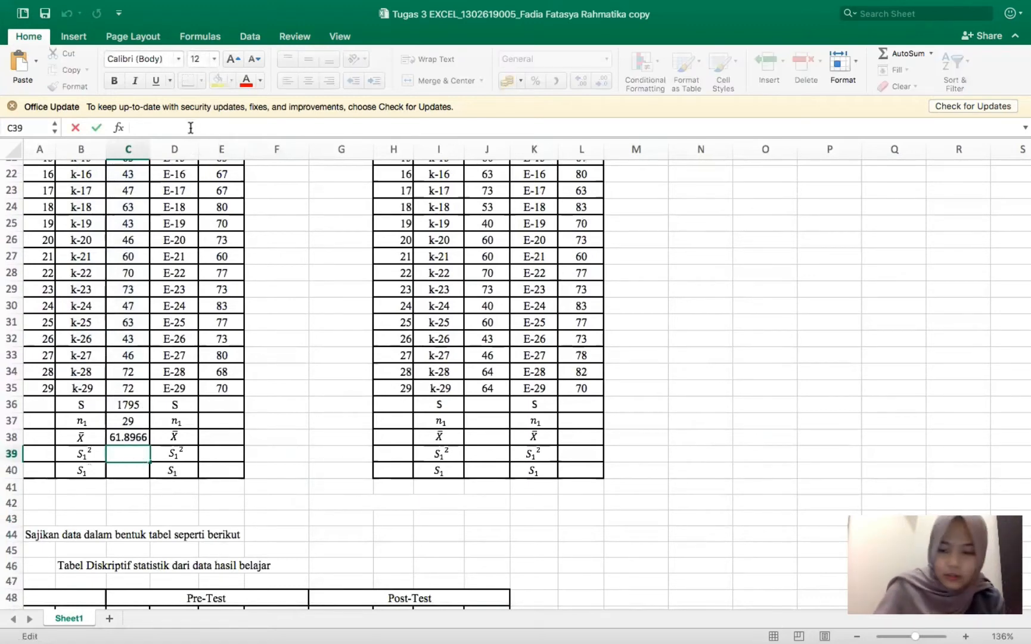
type("=VAR")
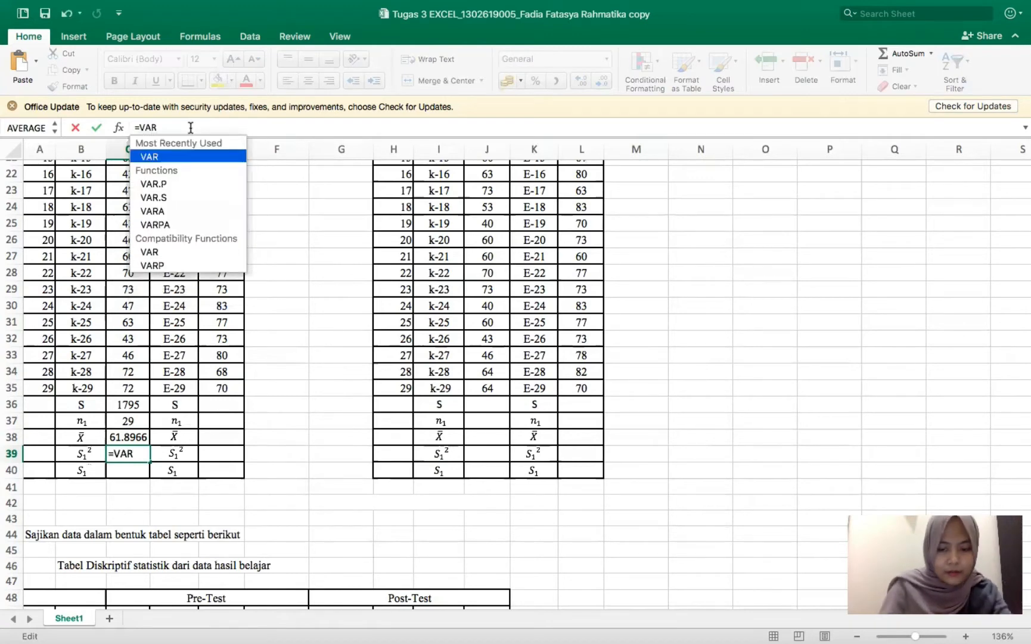
type("(")
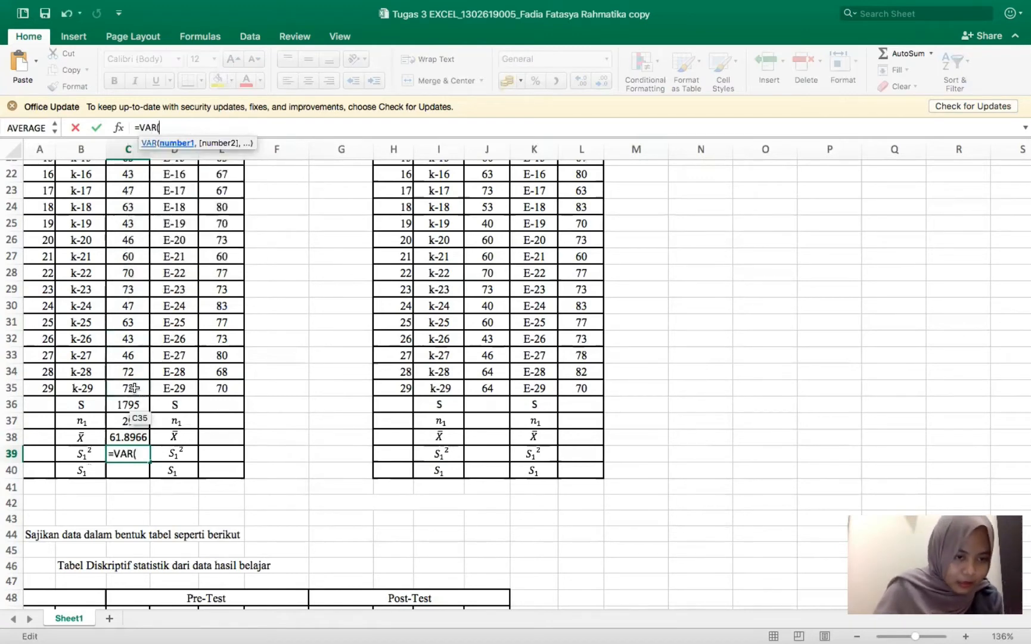
left_click_drag(134, 388, 127, 218)
key("Return")
Calculate the standard deviation of the Computer Based pre-test scores in cell C40 with =SQRT(C39)
scroll(131, 388, "down", 3)
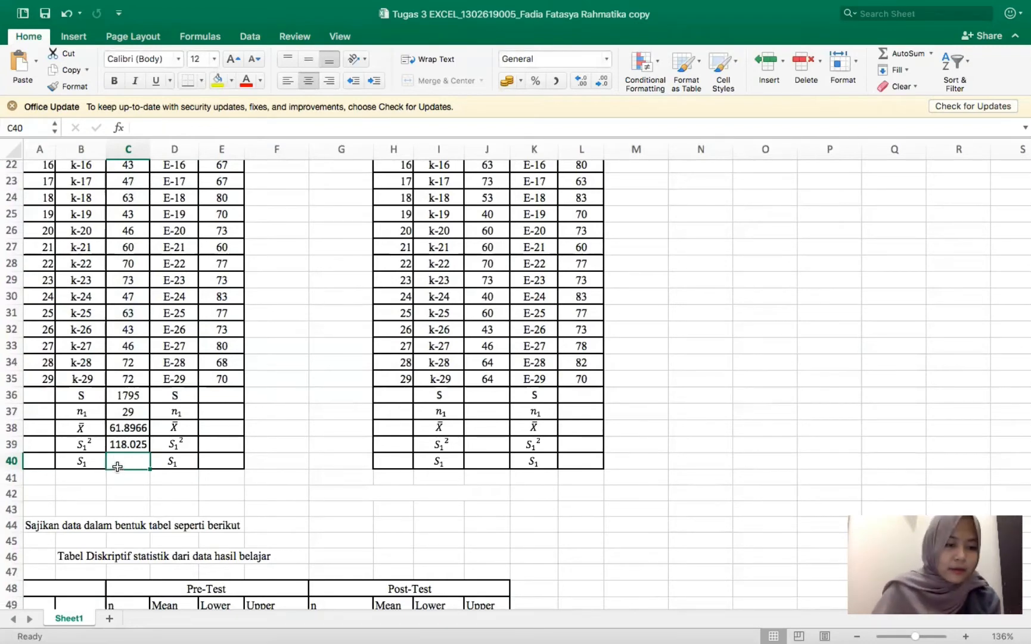
type("=SQRT")
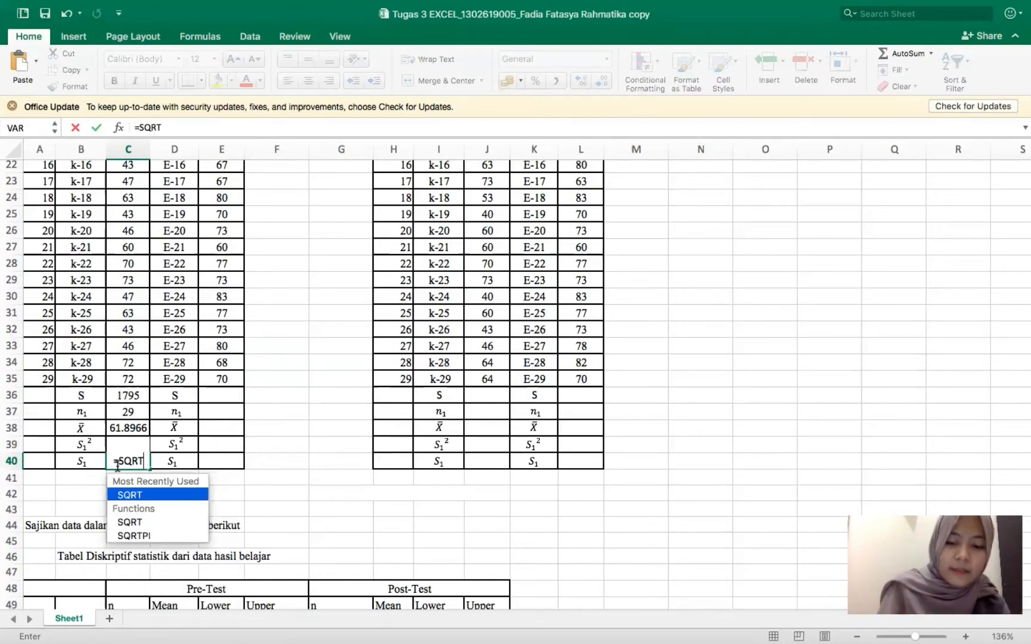
type("(")
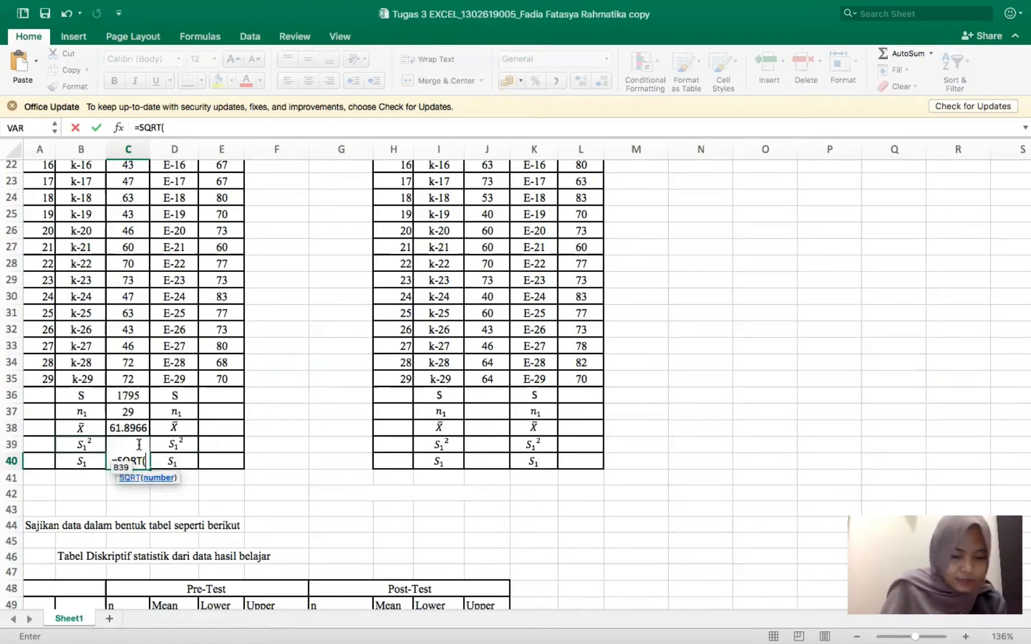
type("C39)")
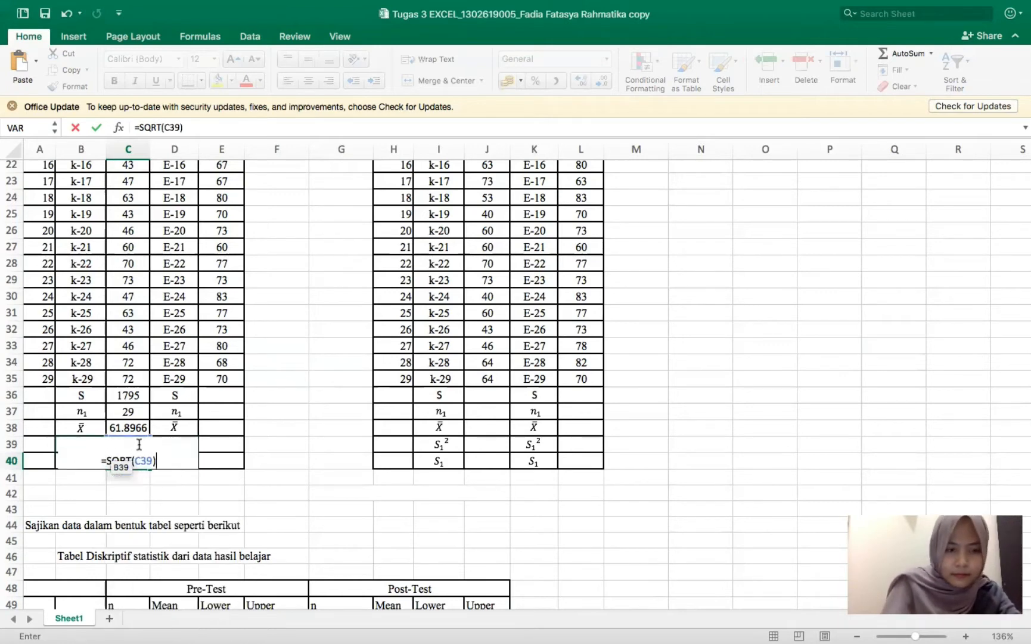
key("Return")
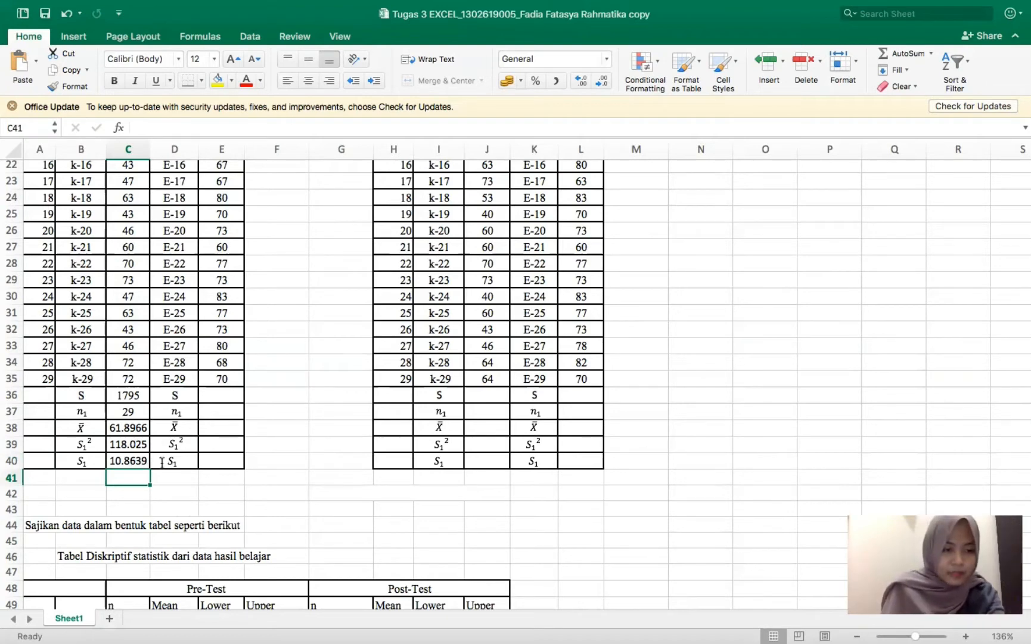
Sum the Computer Based post-test scores E7:E35 in cell E36 using the SUM function
left_click(216, 398)
scroll(217, 398, "up", 7)
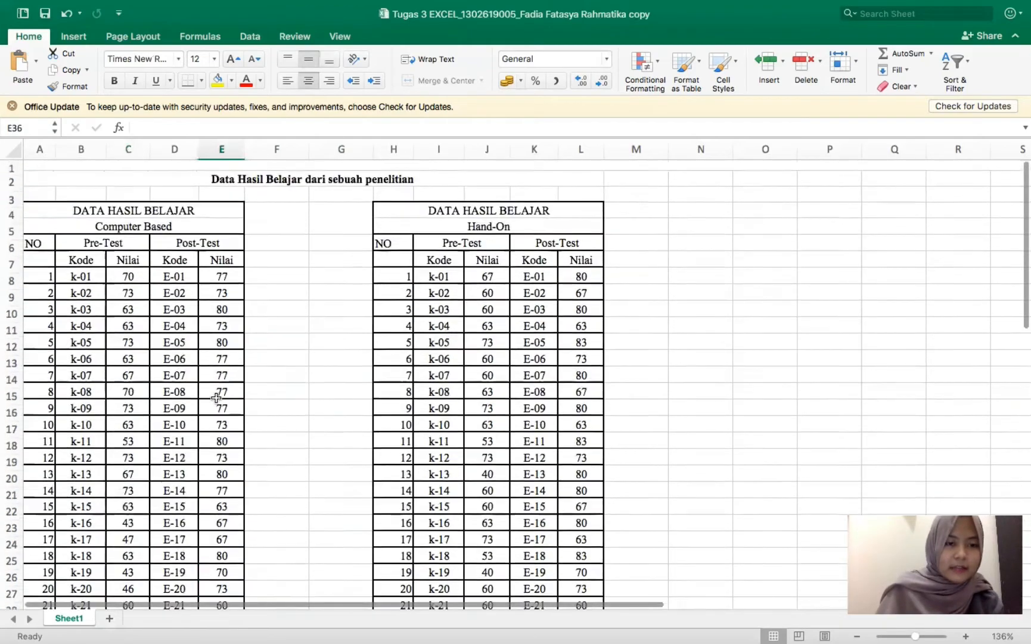
scroll(217, 398, "down", 3)
scroll(215, 397, "down", 7)
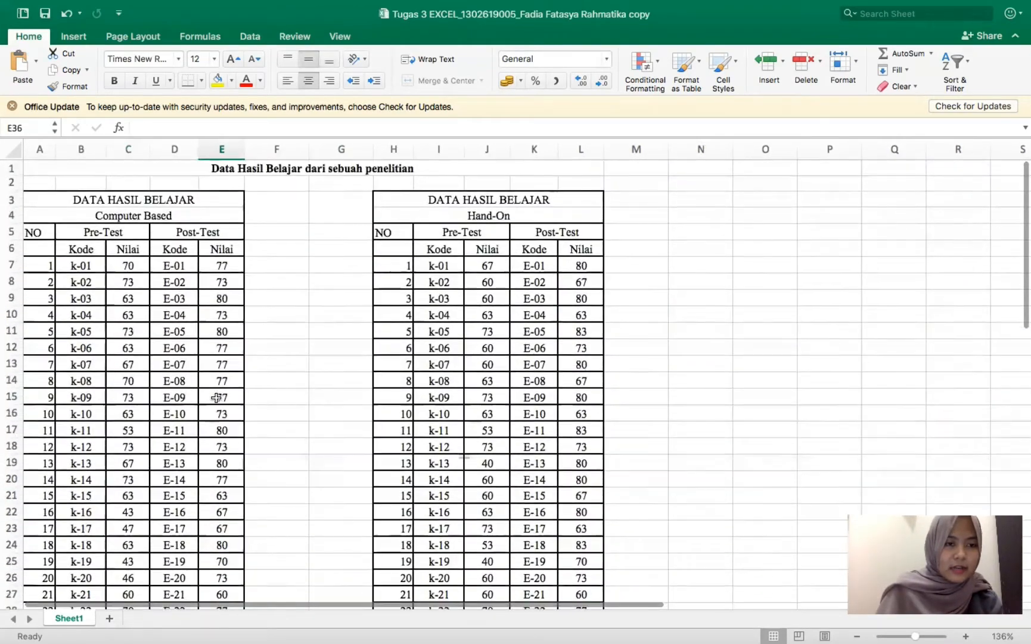
type("=")
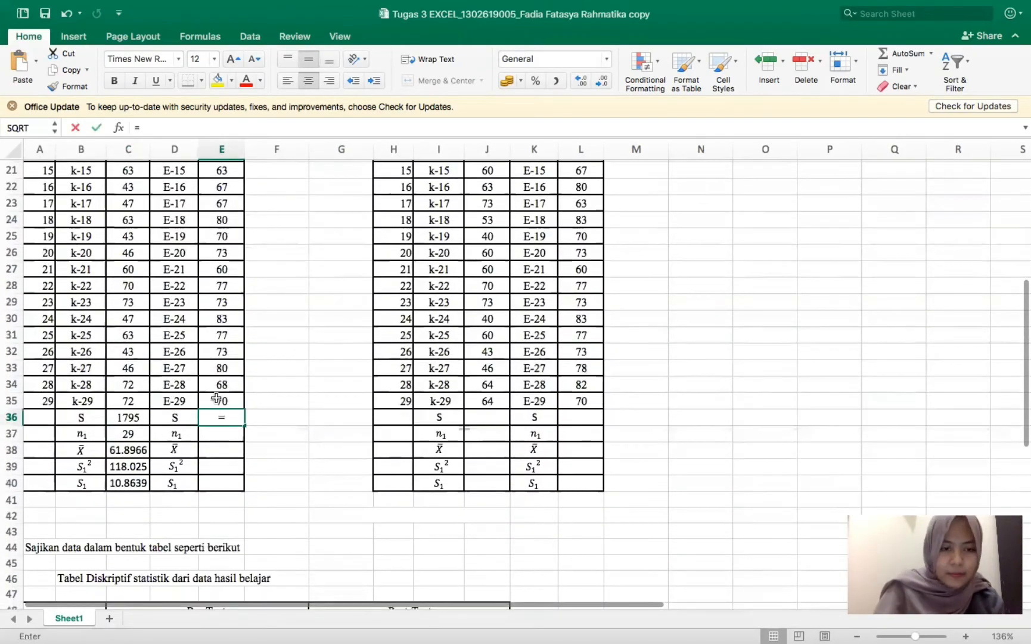
type("SUM(")
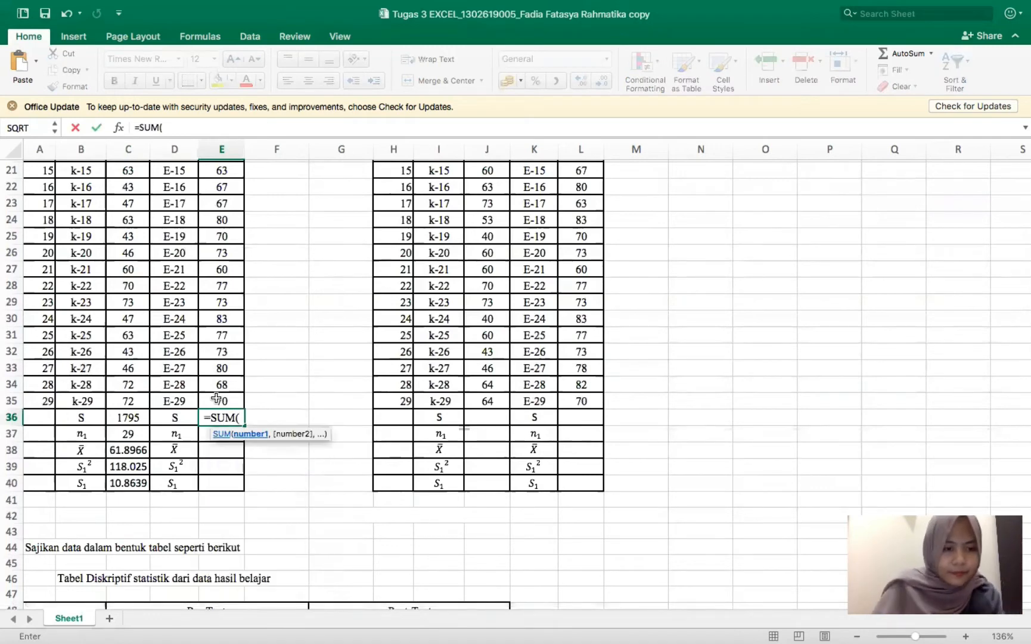
left_click_drag(223, 399, 220, 216)
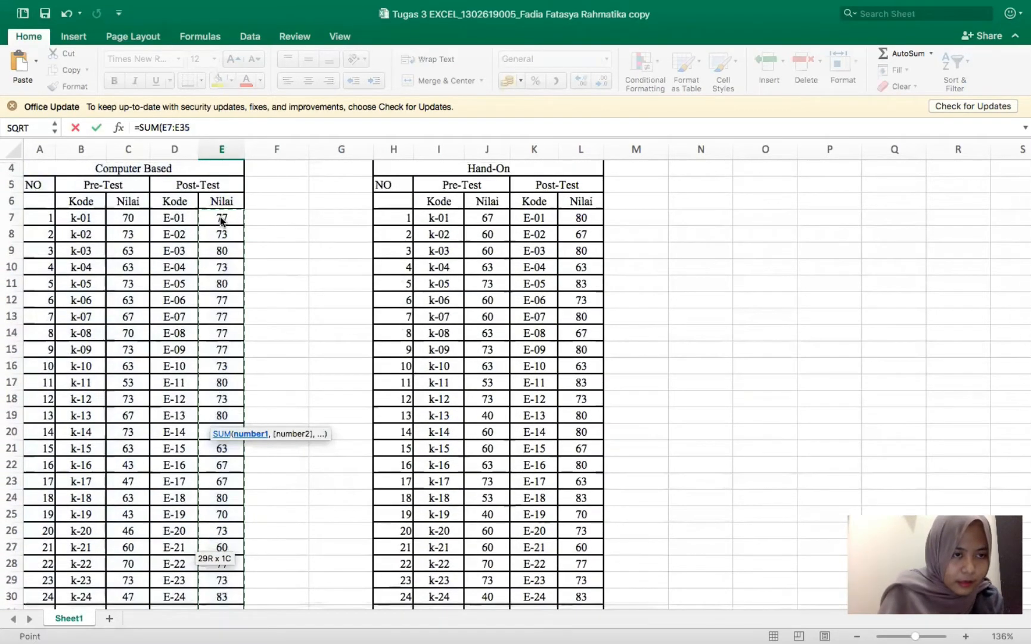
key("Return")
Count the Computer Based post-test scores E7:E35 in cell E37 using the COUNT function
scroll(239, 398, "down", 5)
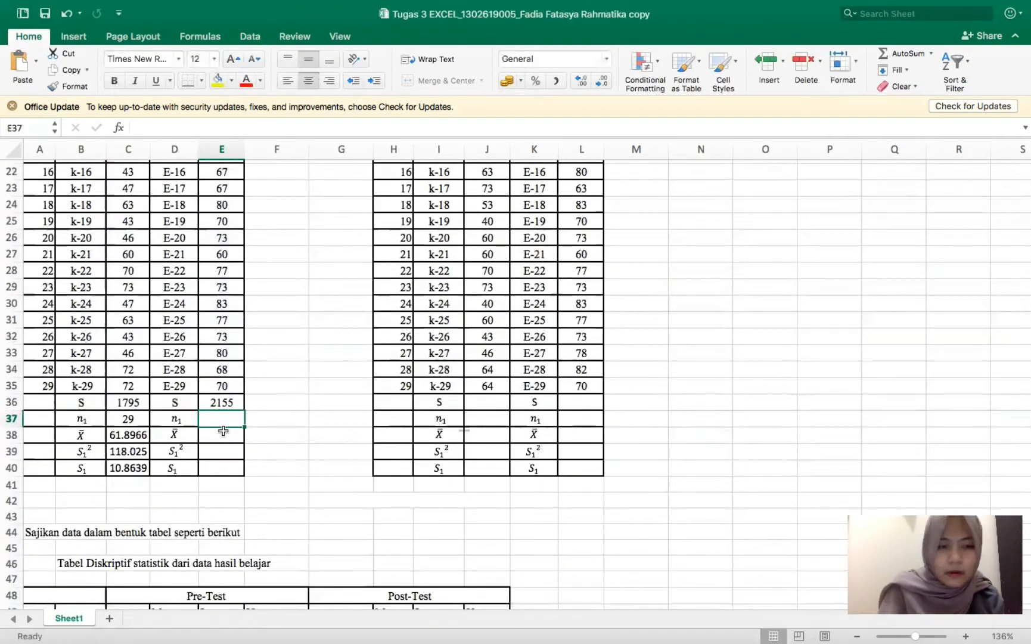
type("=")
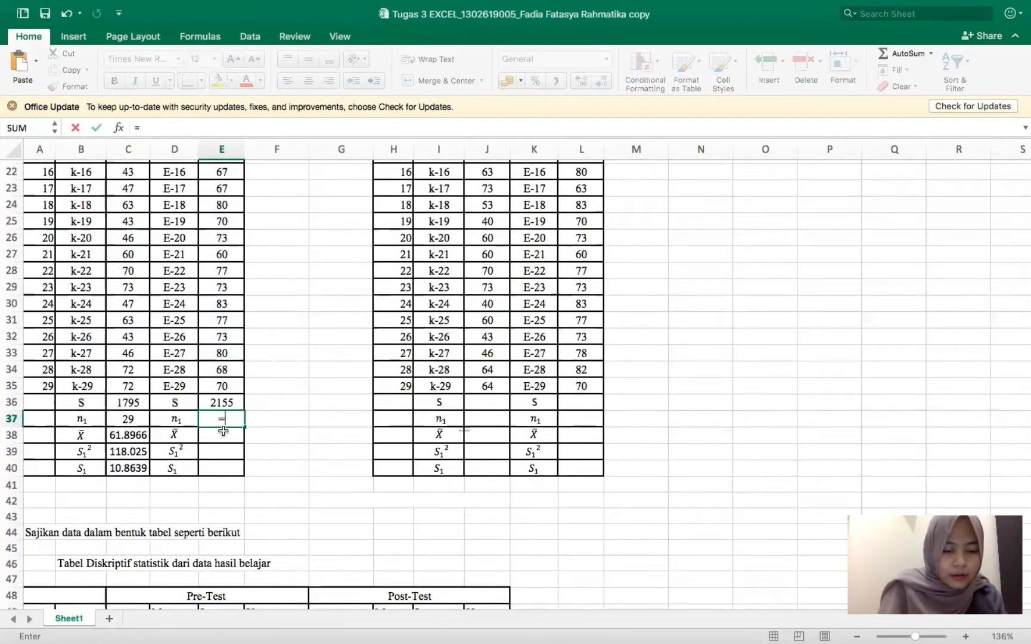
type("COUNT(")
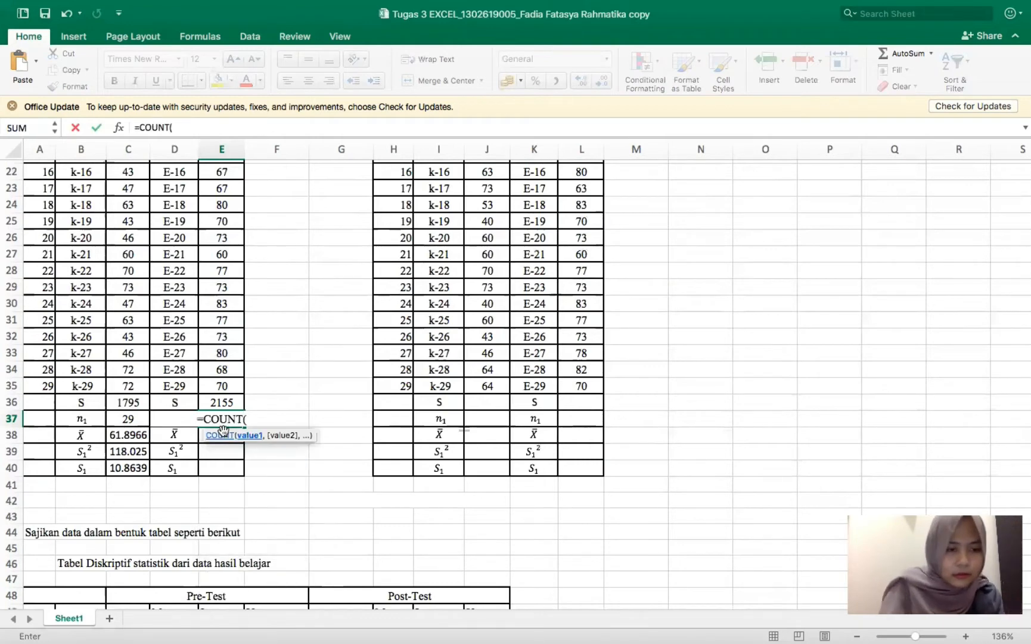
left_click_drag(228, 280, 209, 204)
key("Return")
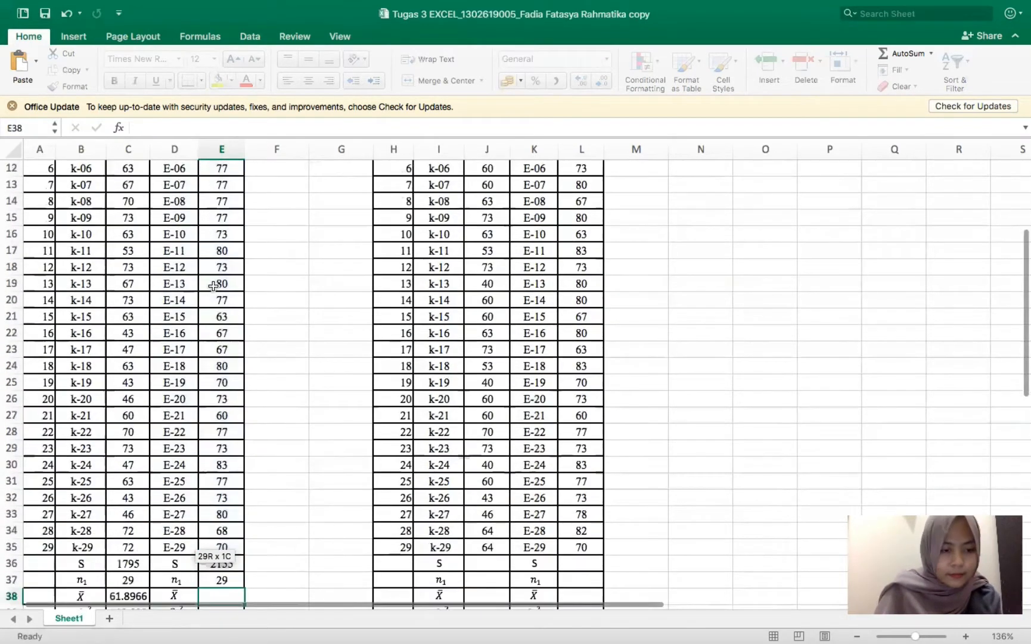
Calculate the mean of the Computer Based post-test scores E7:E35 in cell E38 using the AVERAGE function
scroll(210, 344, "down", 4)
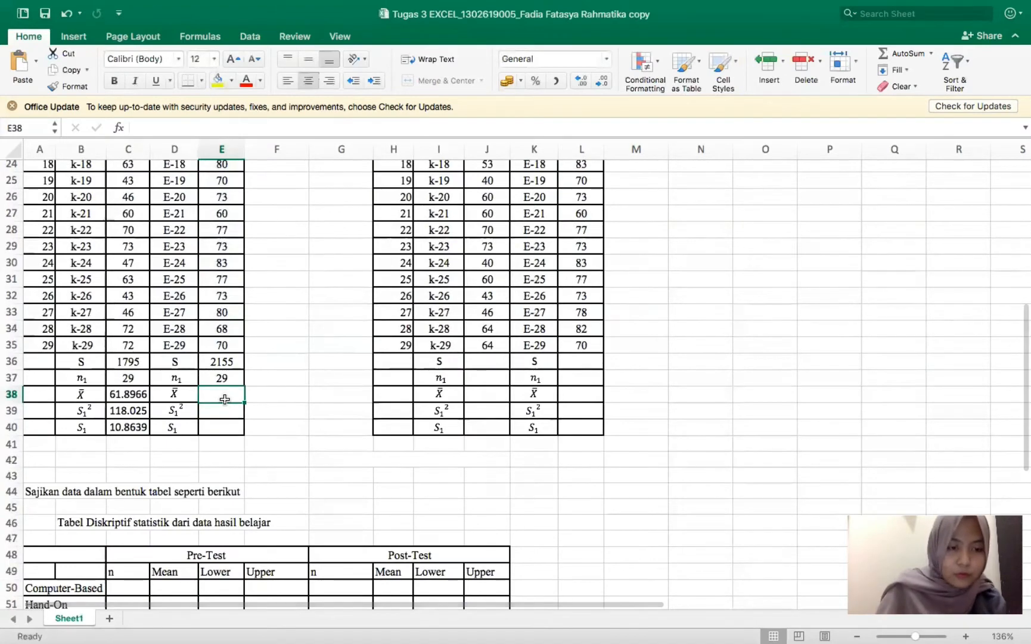
type("=")
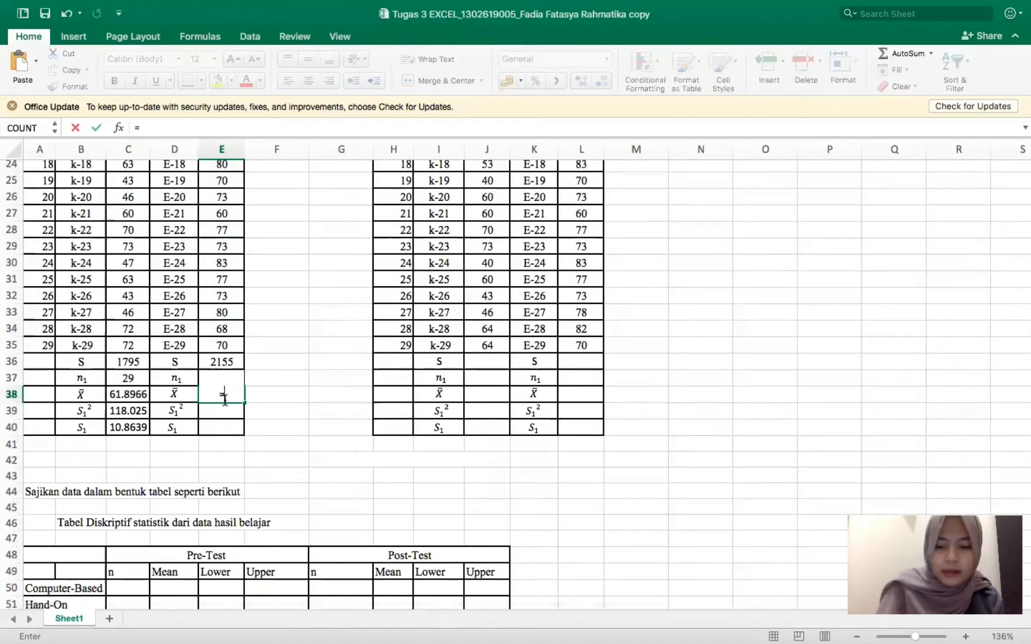
type("AVERAGE")
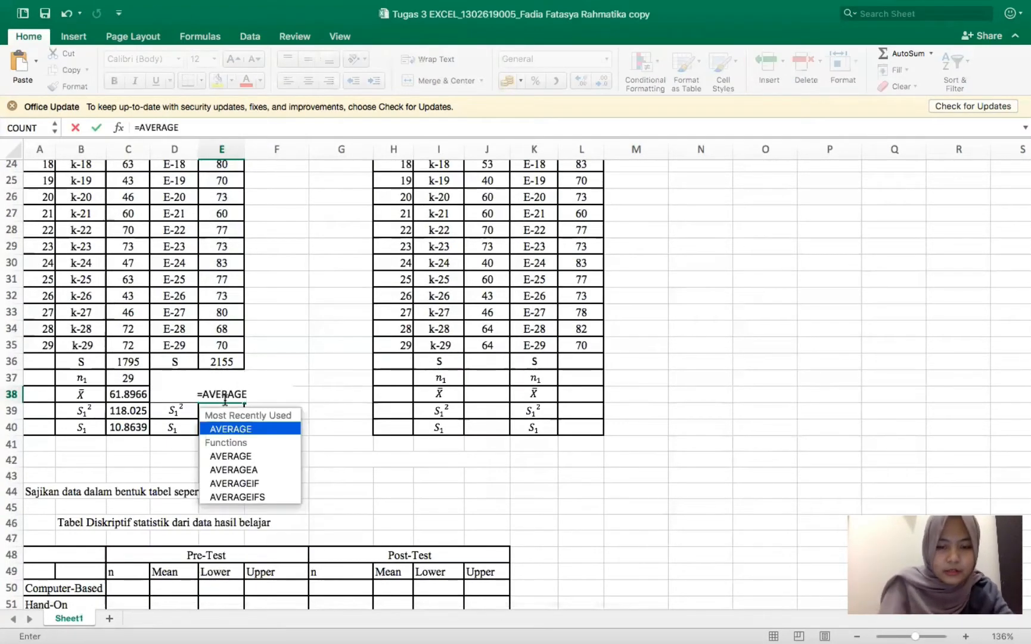
type("(")
left_click_drag(222, 346, 216, 221)
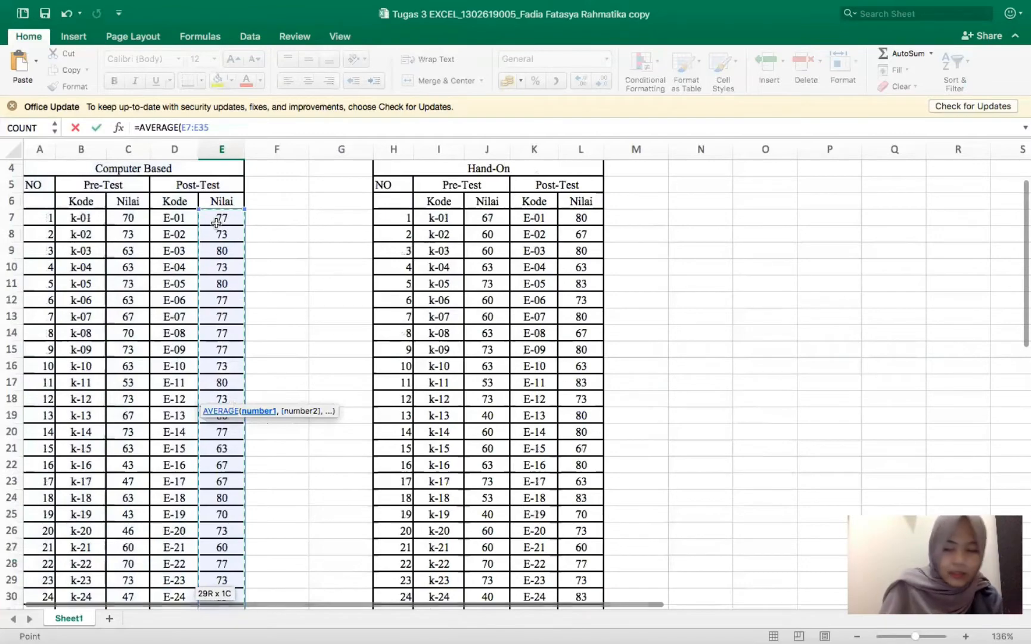
key("Return")
Calculate the variance of the Computer Based post-test scores E7:E35 in cell E39 using the VAR function
scroll(247, 313, "down", 5)
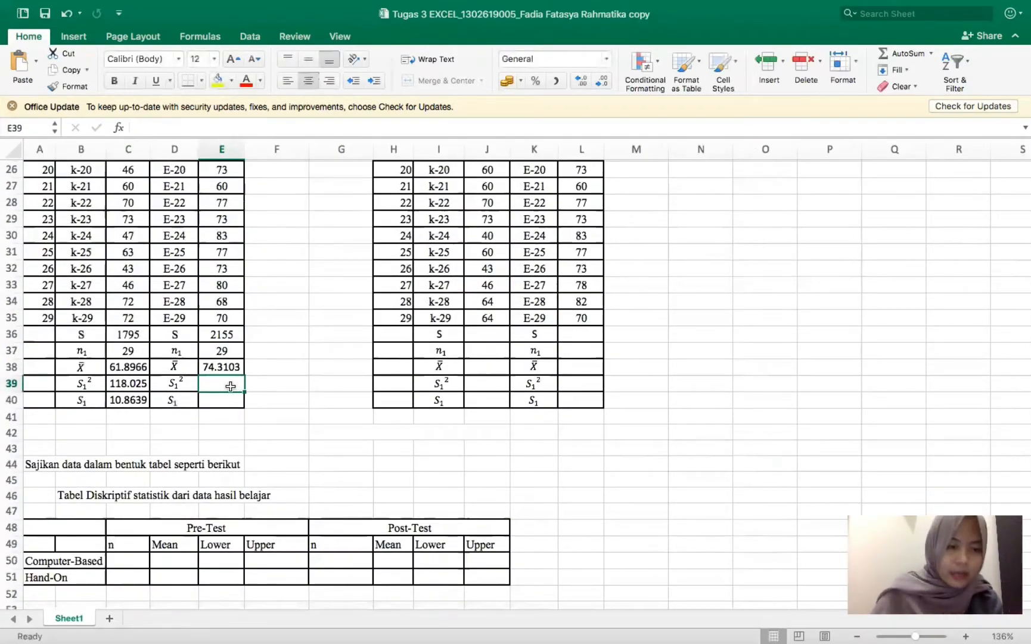
left_click(174, 127)
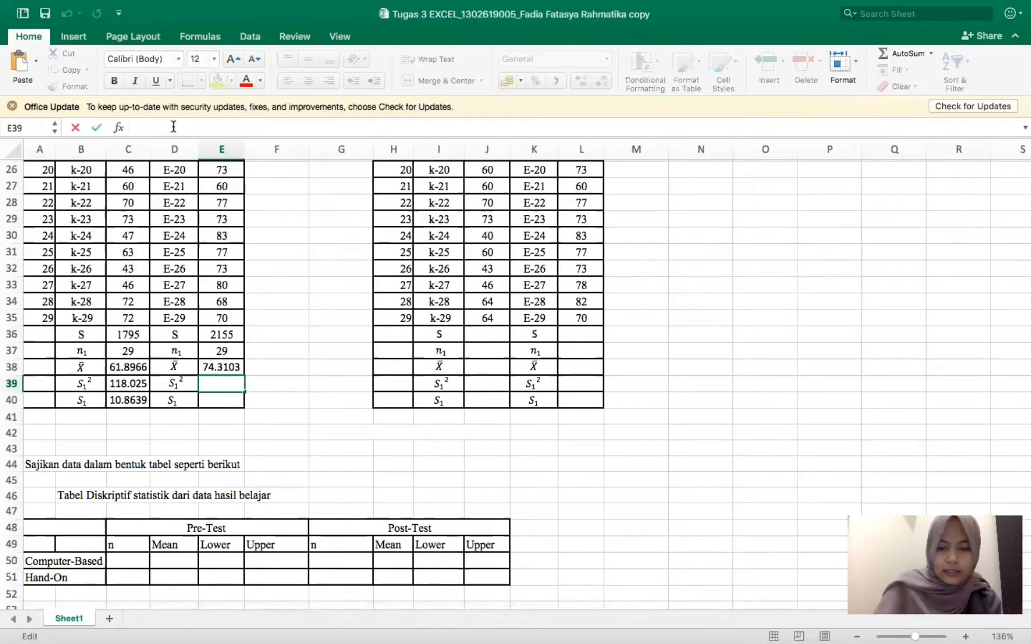
type("=VAR(")
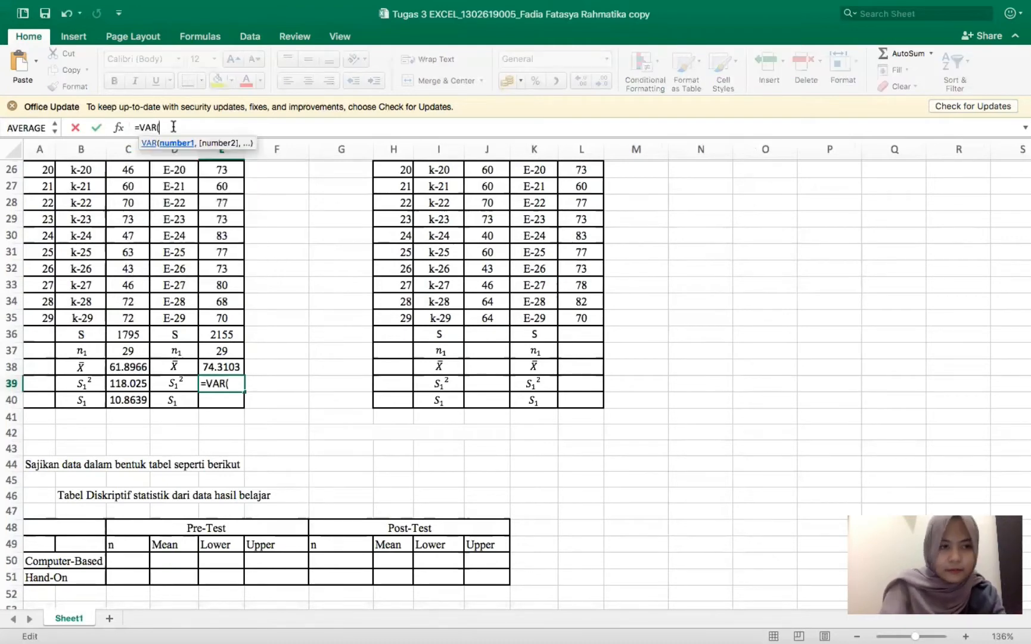
left_click_drag(223, 316, 213, 261)
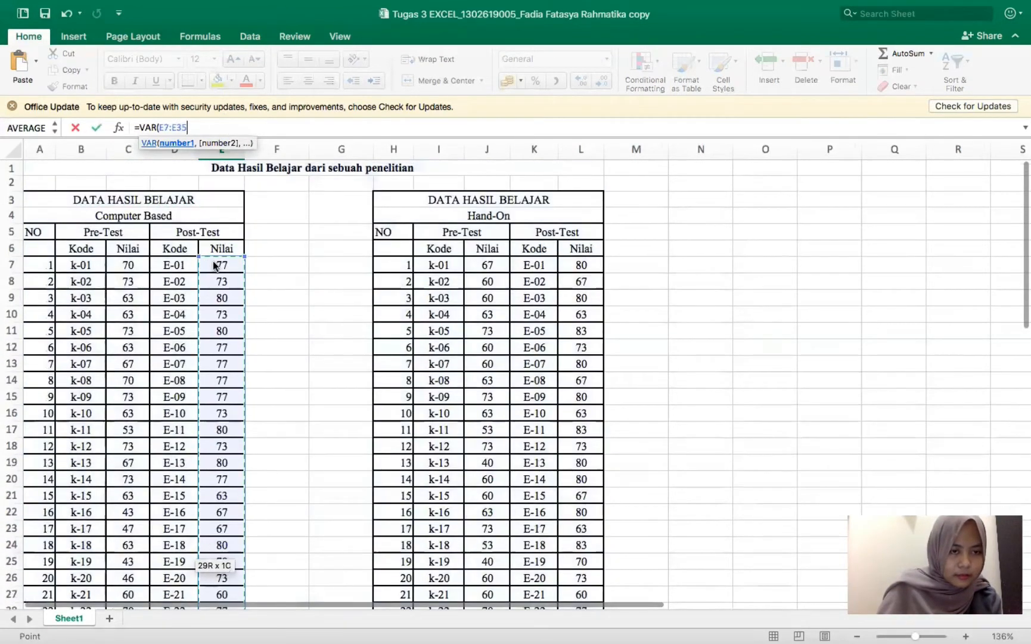
key("Return")
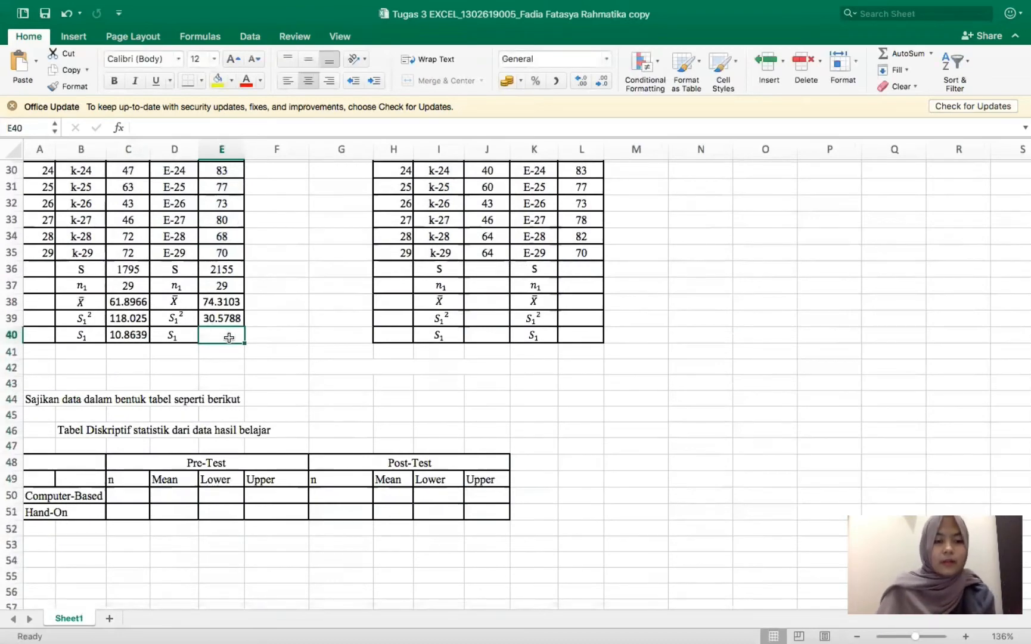
Calculate the standard deviation of the Computer Based post-test scores in cell E40 with =SQRT(E39)
type("=")
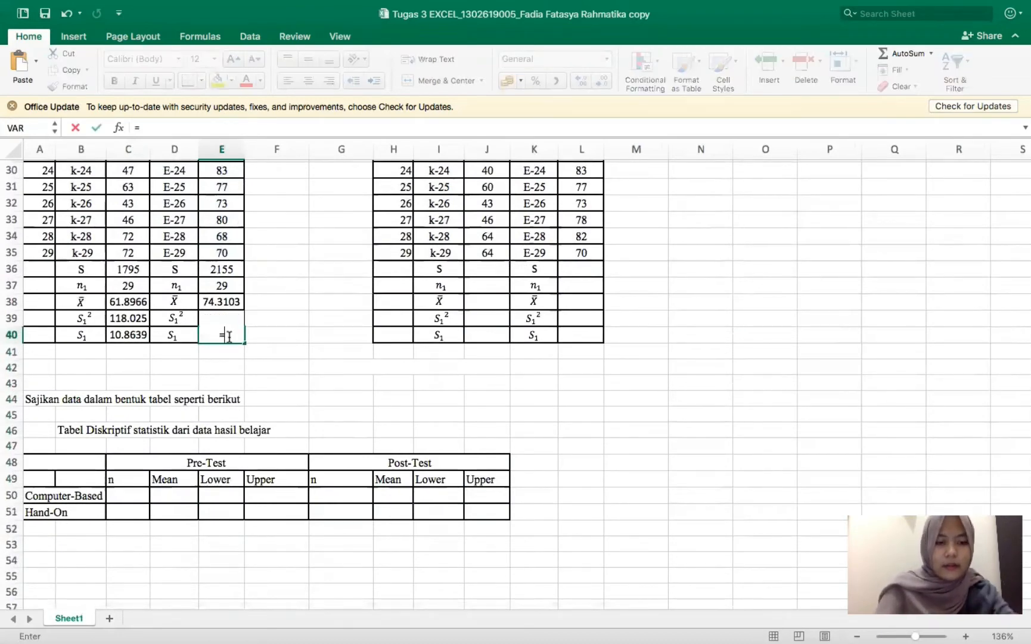
type("S")
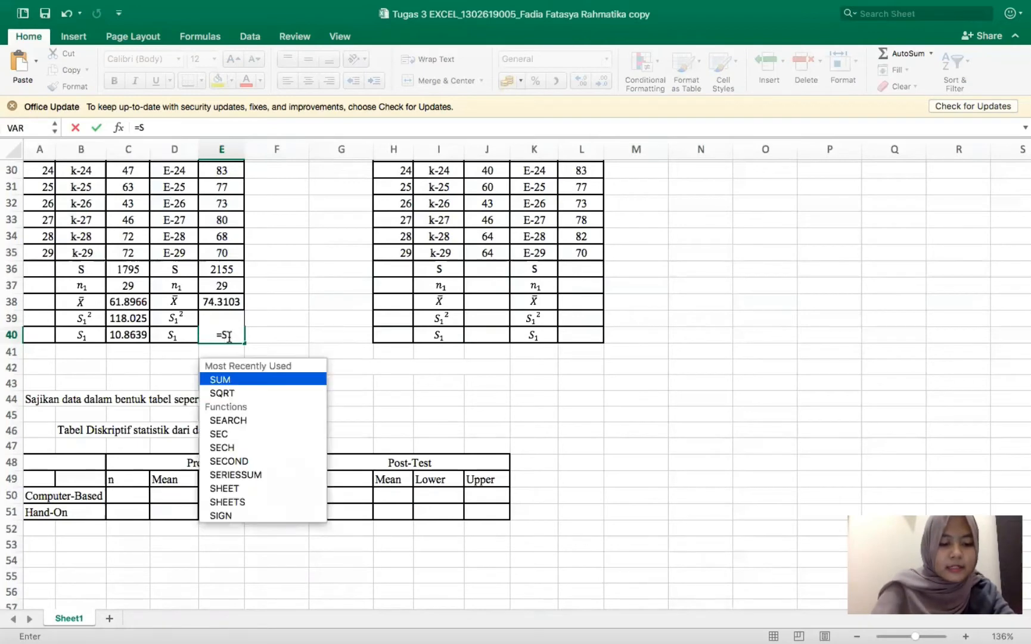
type("QRT(")
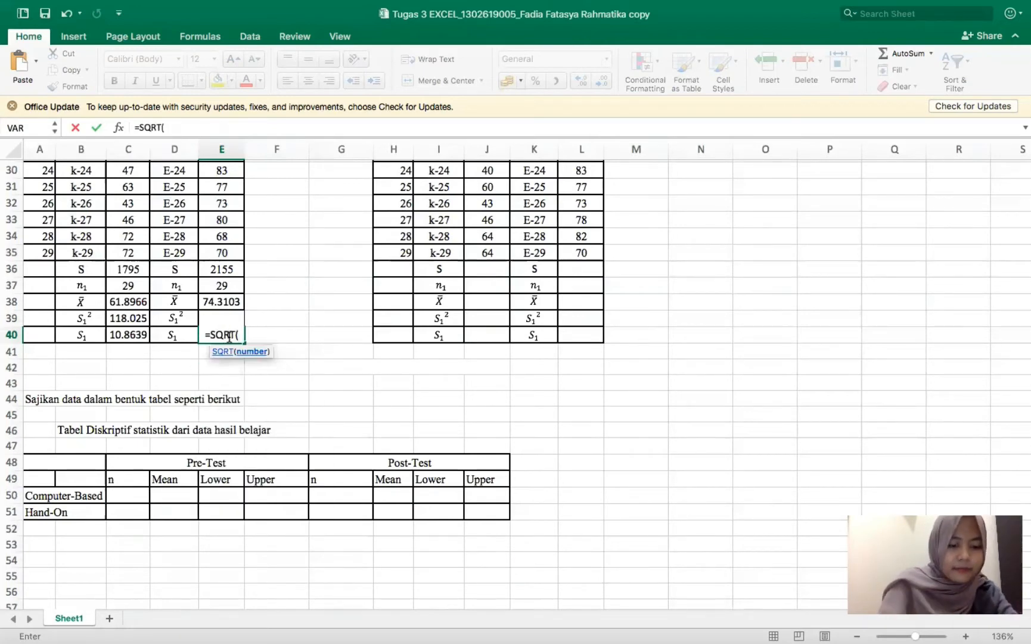
type("E39)")
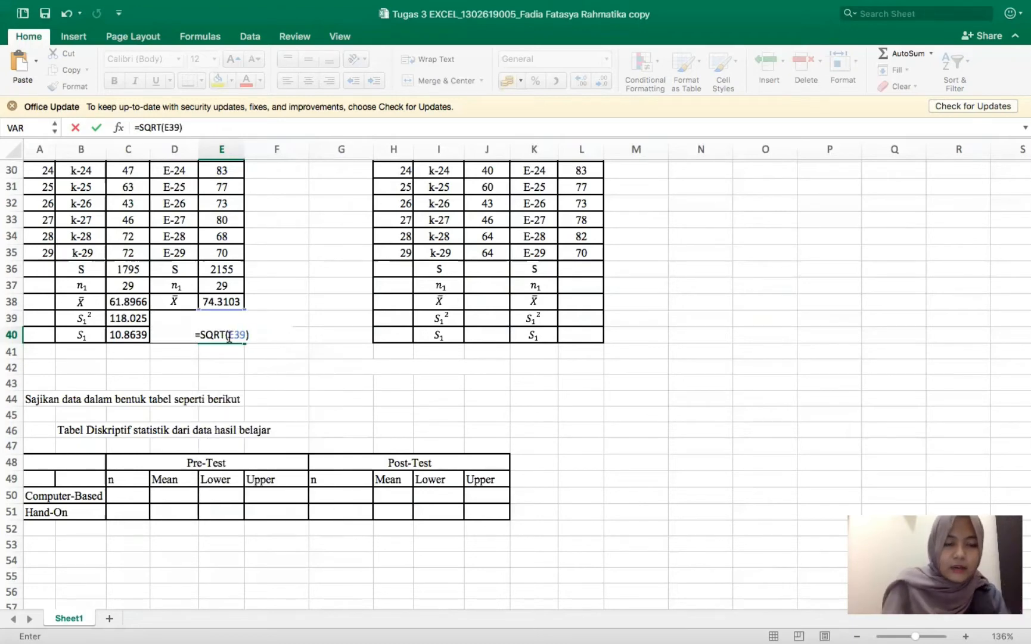
key("Return")
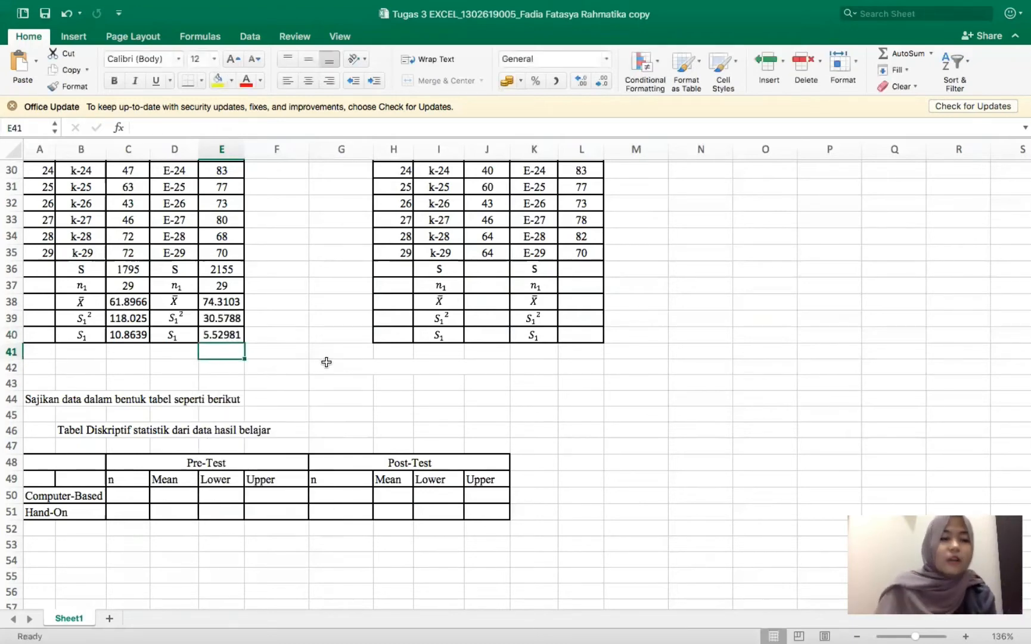
Sum the Hand-On pre-test scores J7:J35 in cell J36 using the SUM function
scroll(385, 355, "up", 10)
scroll(385, 355, "right", 2)
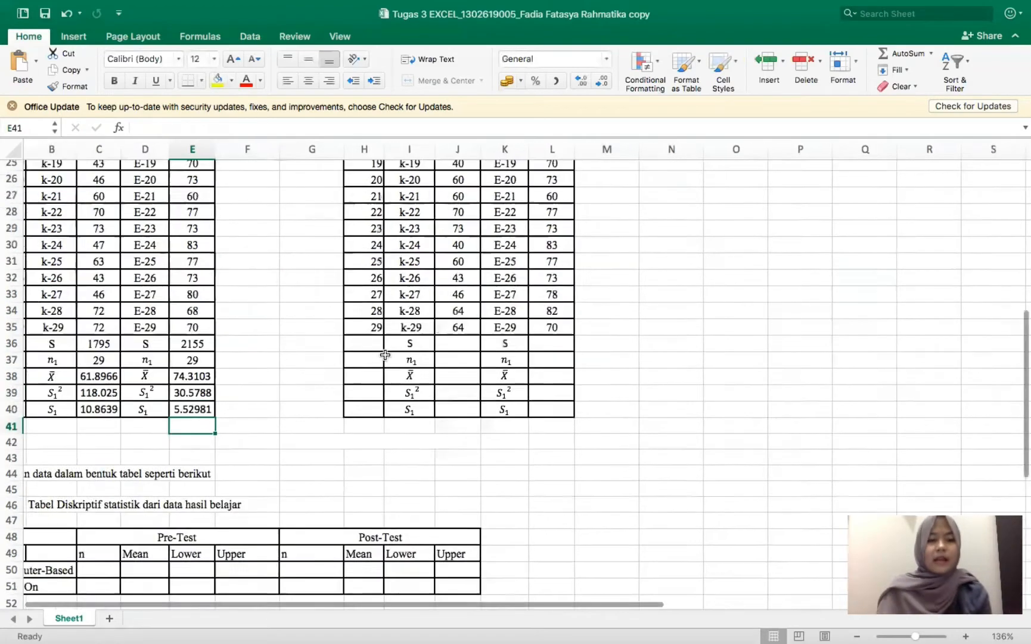
scroll(385, 355, "down", 6)
scroll(385, 355, "up", 10)
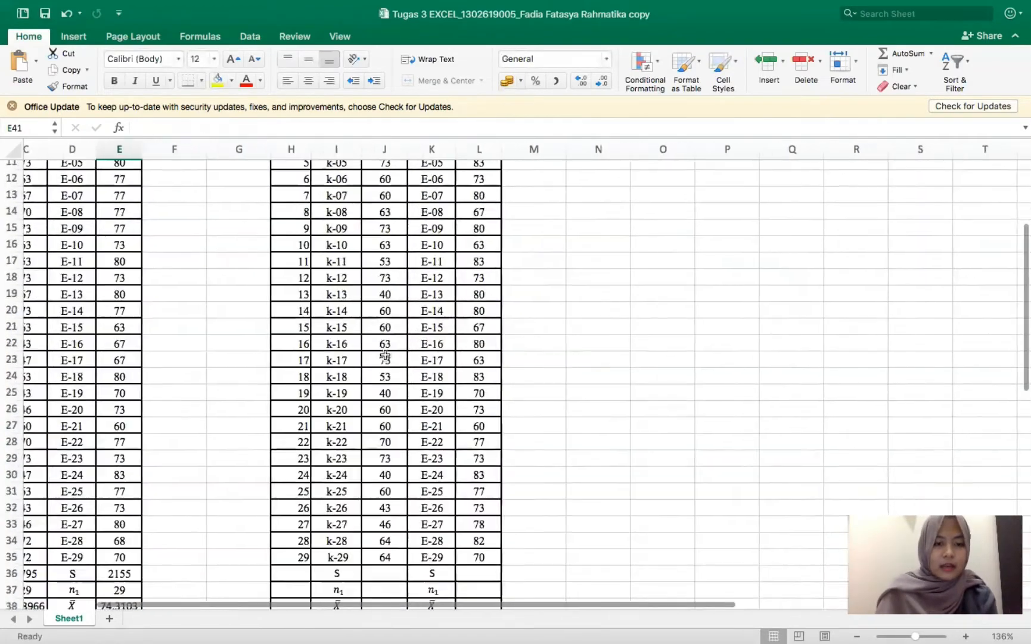
scroll(157, 298, "left", 2)
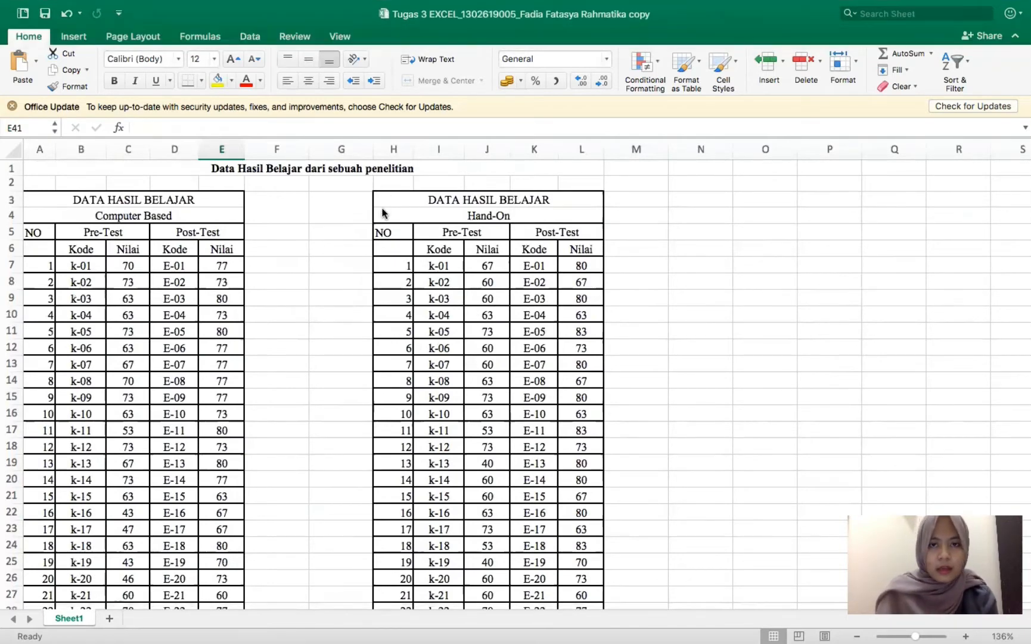
scroll(522, 359, "down", 10)
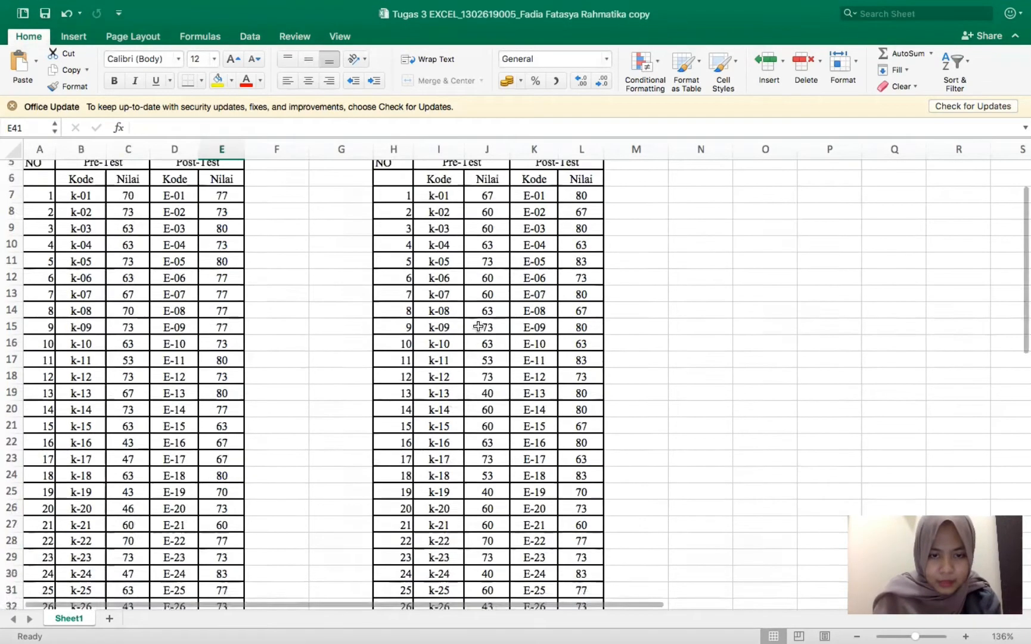
left_click(490, 398)
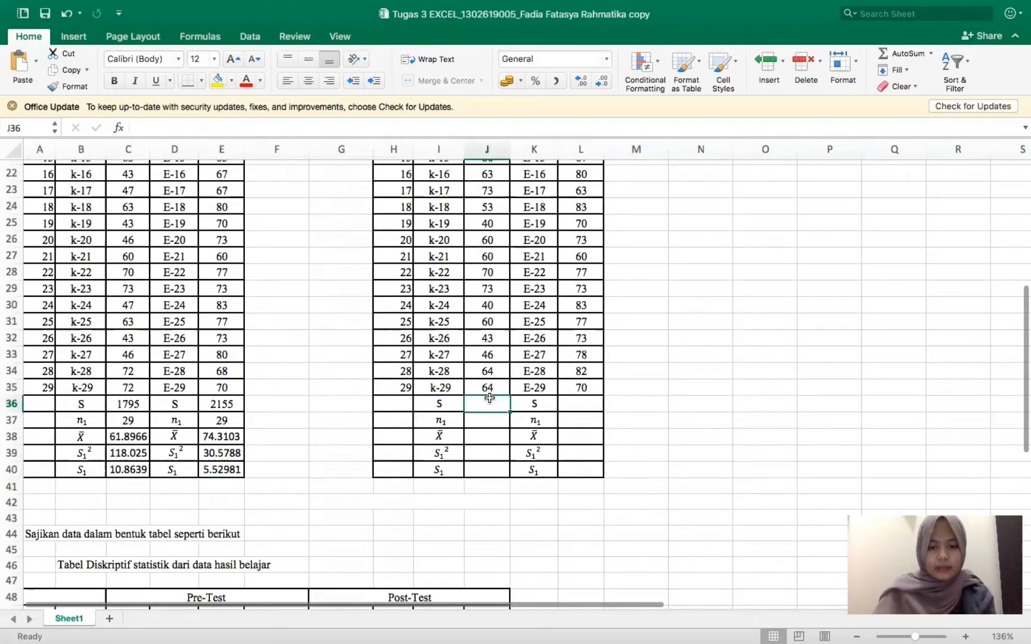
type("=SUM(")
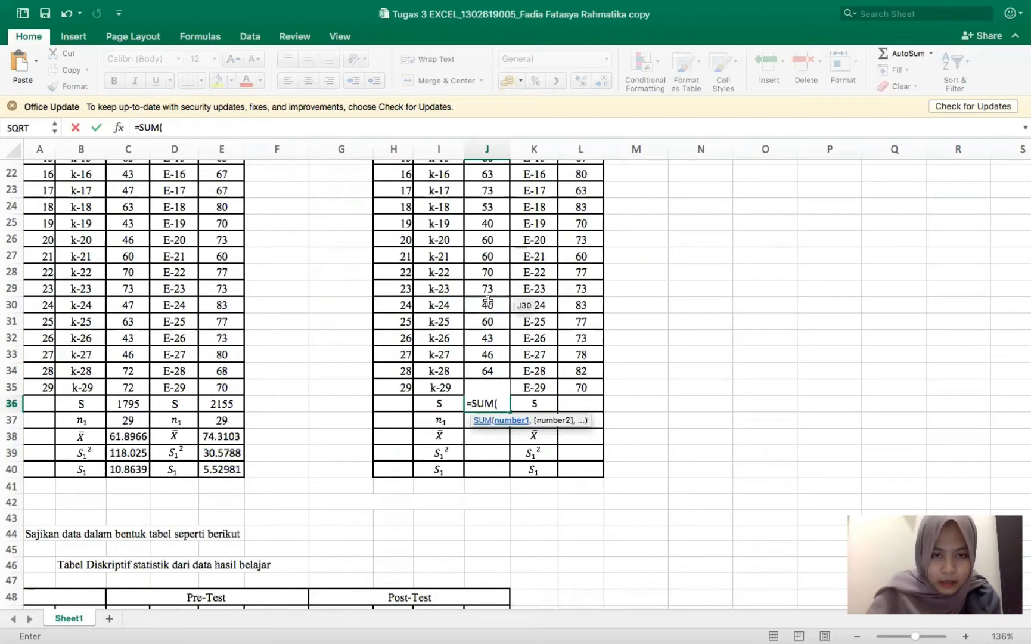
scroll(488, 292, "up", 10)
left_click(488, 265)
left_click_drag(489, 316, 485, 462)
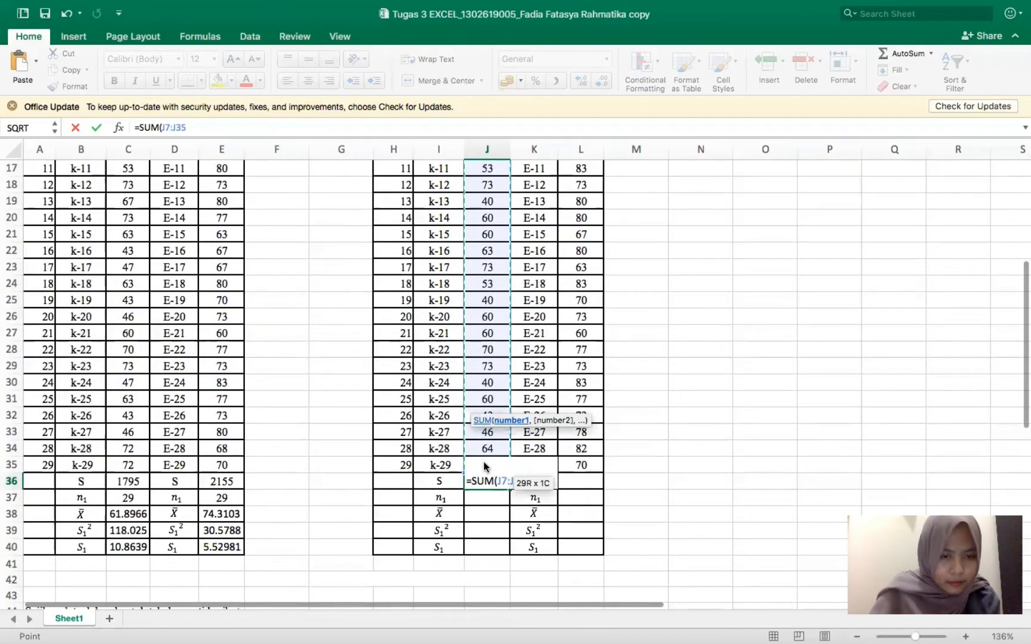
key("Return")
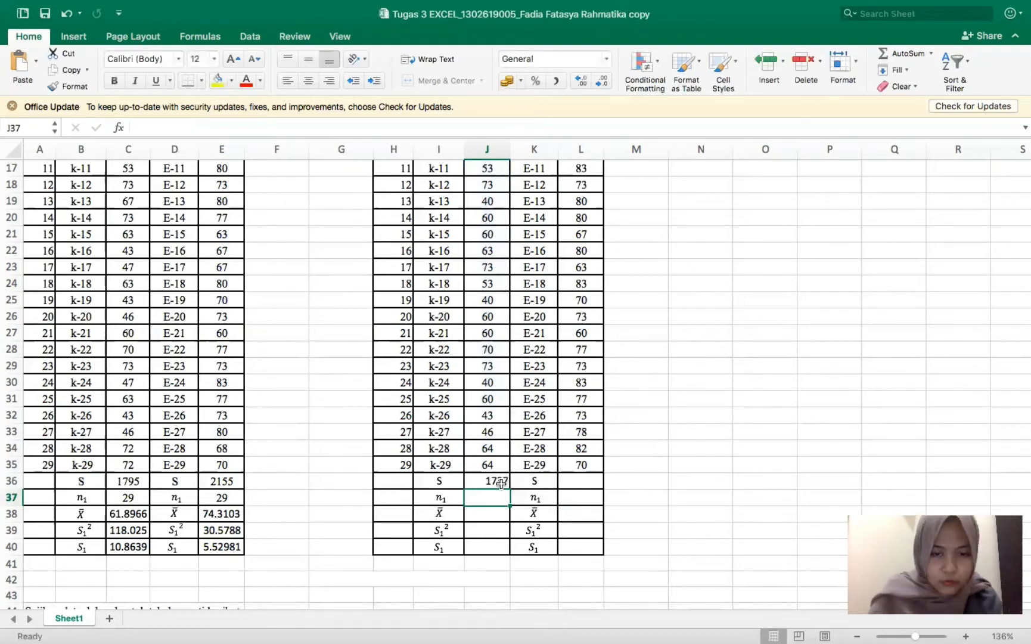
left_click(493, 480)
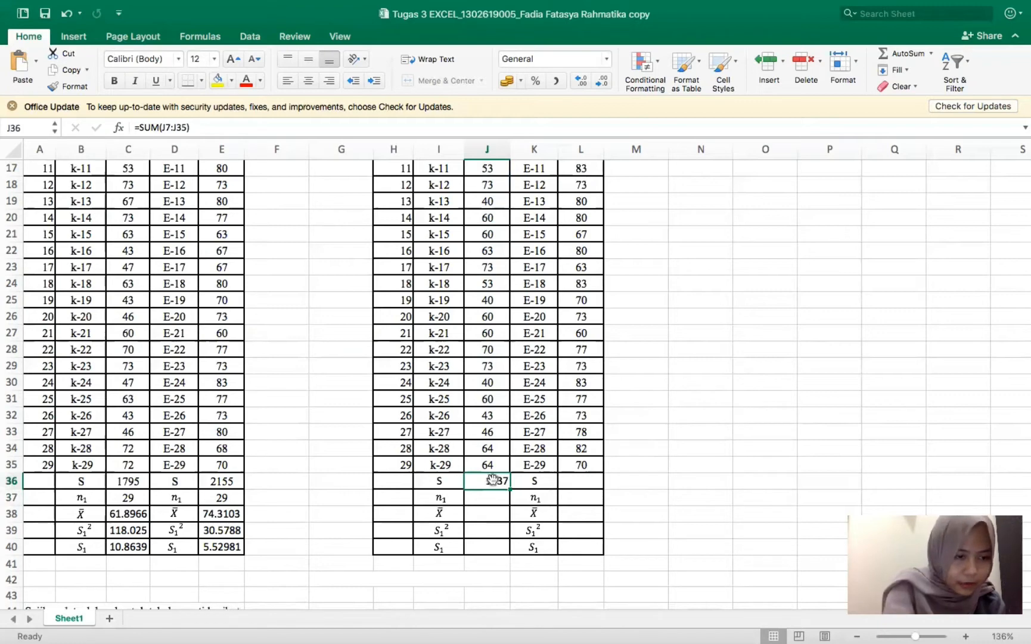
Count the Hand-On pre-test scores J7:J35 in cell J37 using the COUNT function
left_click(494, 499)
type("=")
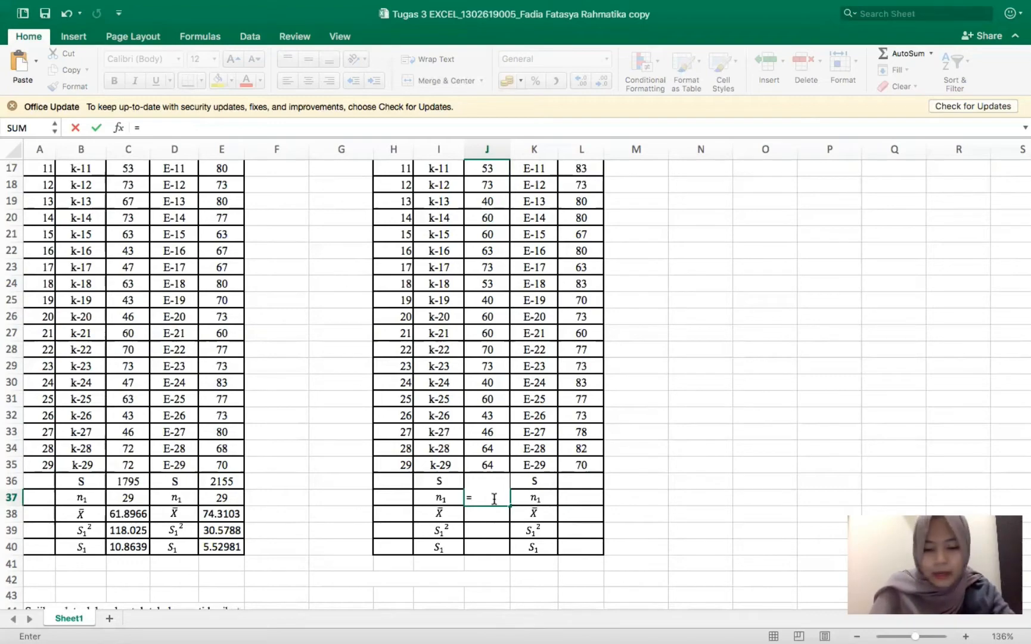
type("COUNT(")
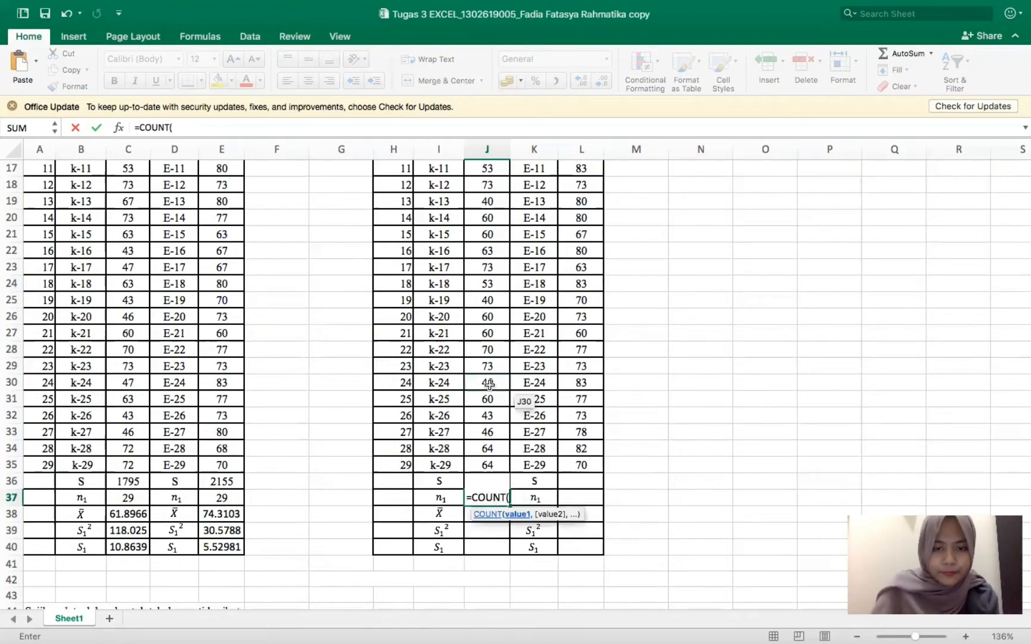
scroll(489, 384, "up", 5)
left_click_drag(487, 265, 487, 331)
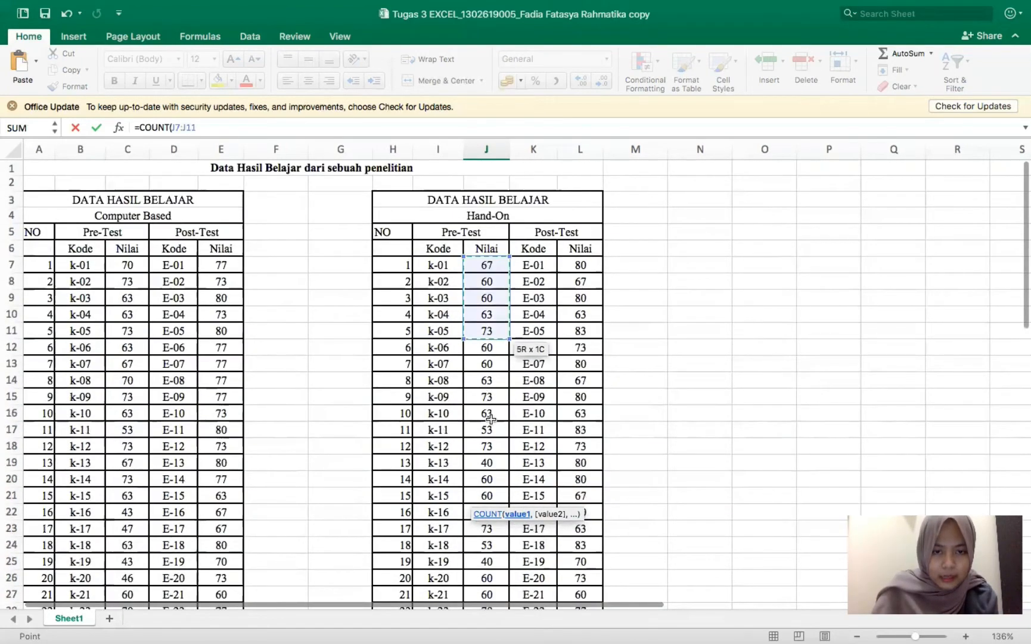
left_click_drag(491, 419, 492, 571)
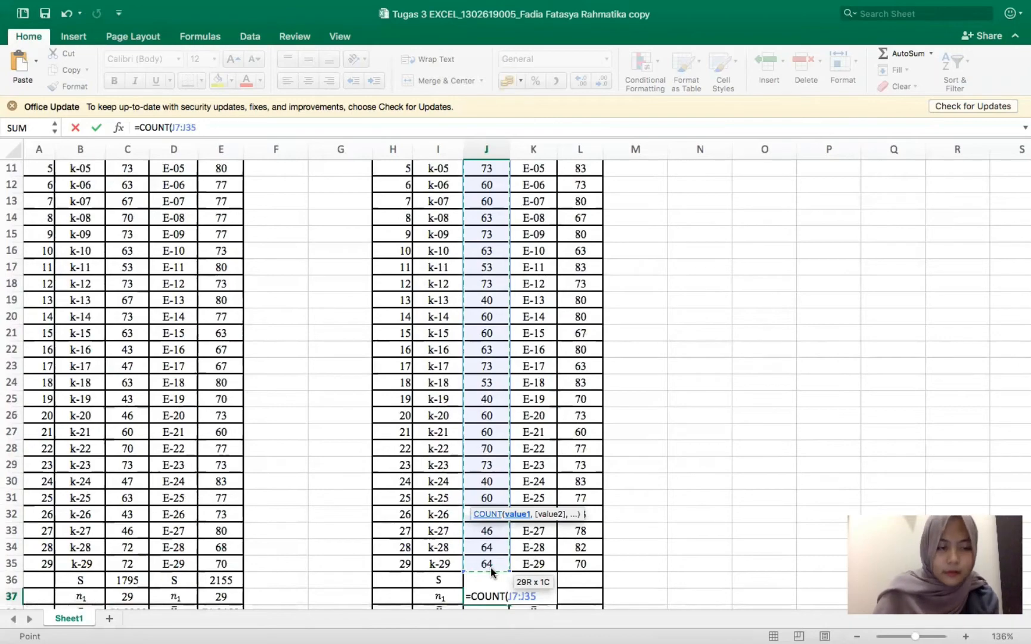
key("Return")
Calculate the mean of the Hand-On pre-test scores J7:J35 in cell J38 using the AVERAGE function
scroll(490, 569, "down", 5)
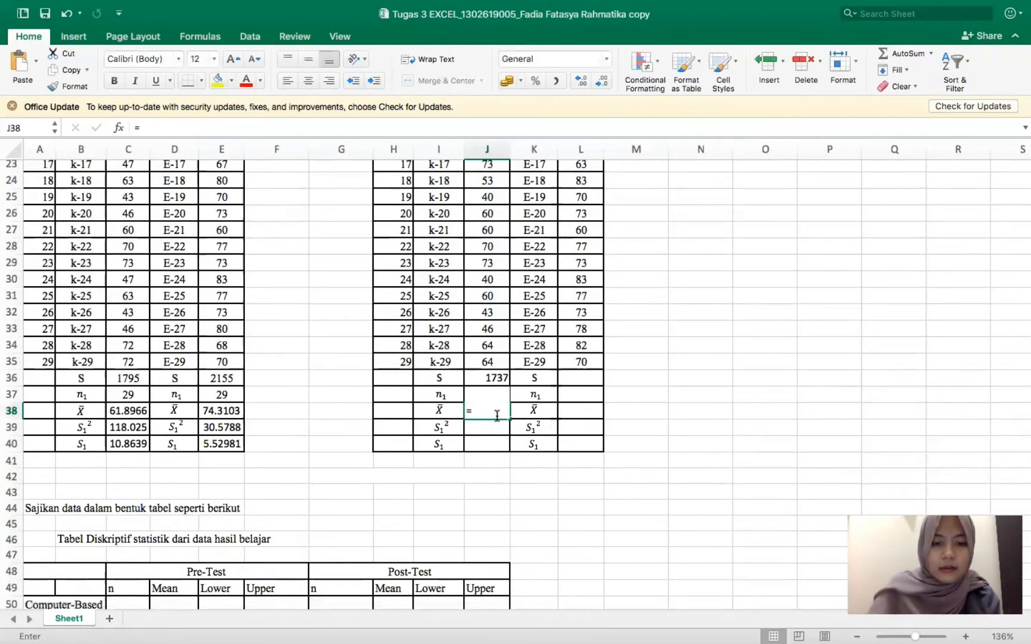
type("=AVERA")
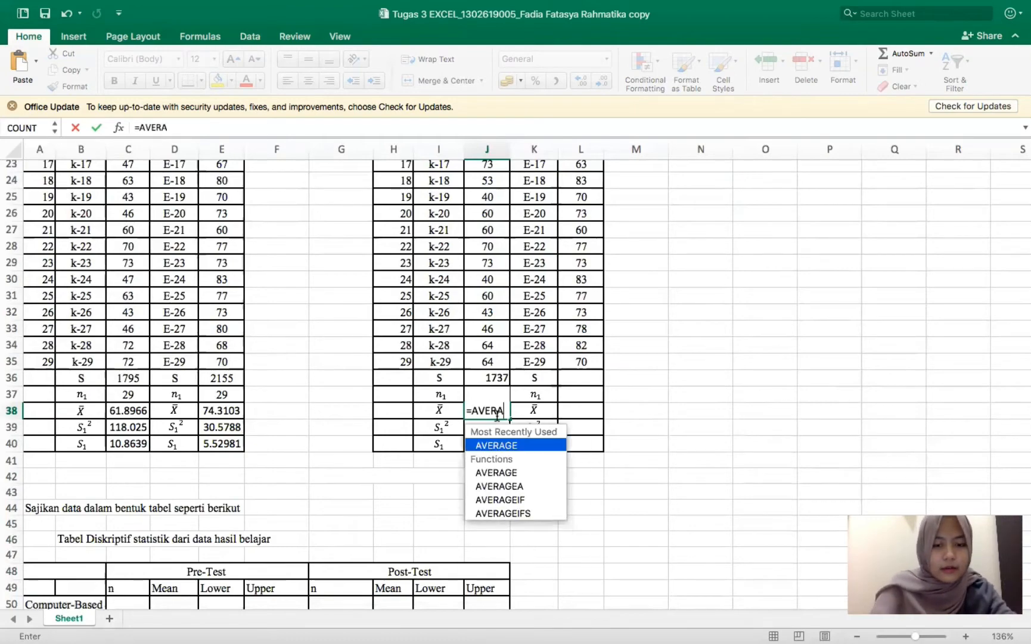
type("GE(")
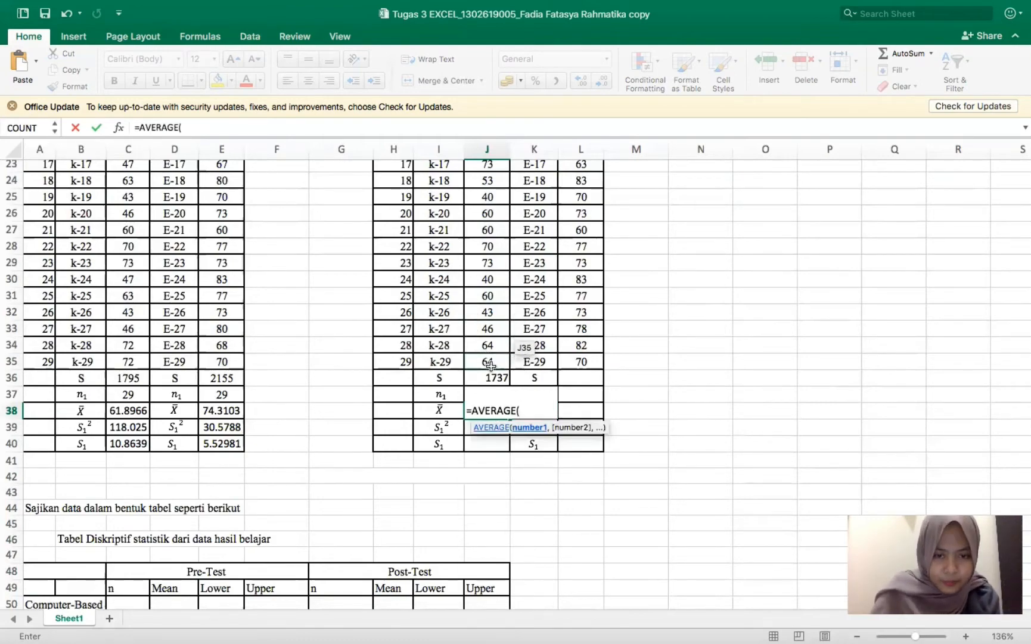
left_click_drag(490, 352, 485, 236)
key("Return")
scroll(516, 402, "down", 5)
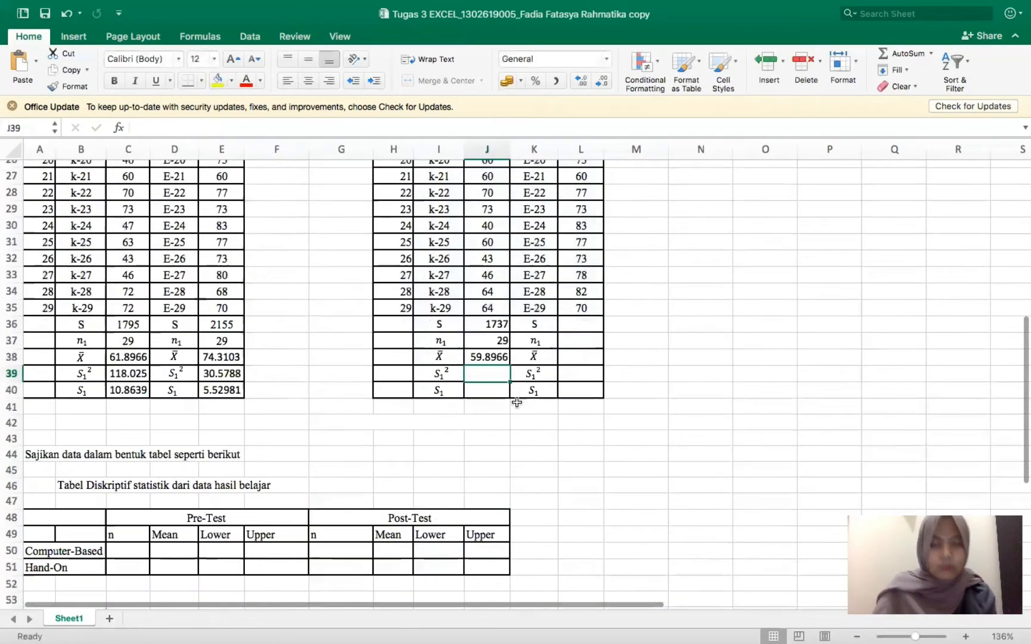
left_click(492, 357)
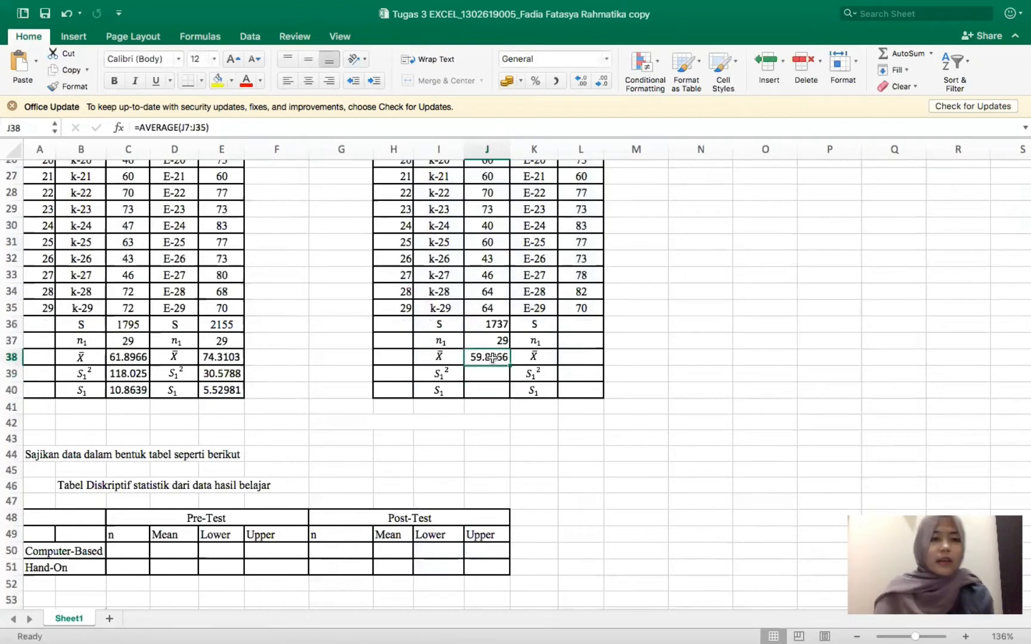
Calculate the variance of the Hand-On pre-test scores J7:J35 in cell J39 using the VAR function
left_click(492, 377)
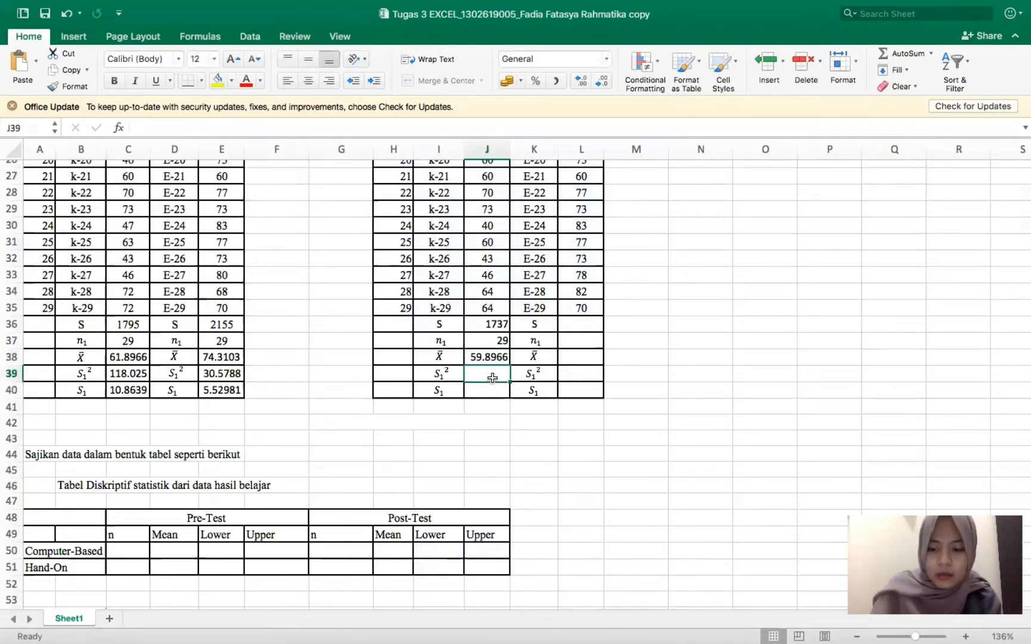
type("=VAR(")
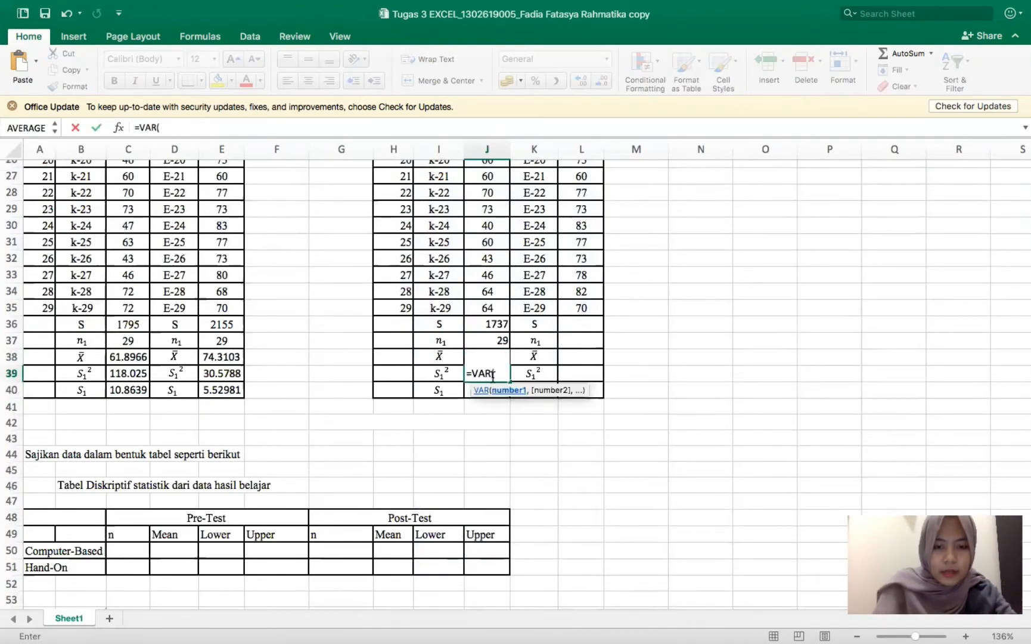
left_click_drag(487, 307, 488, 265)
key("Return")
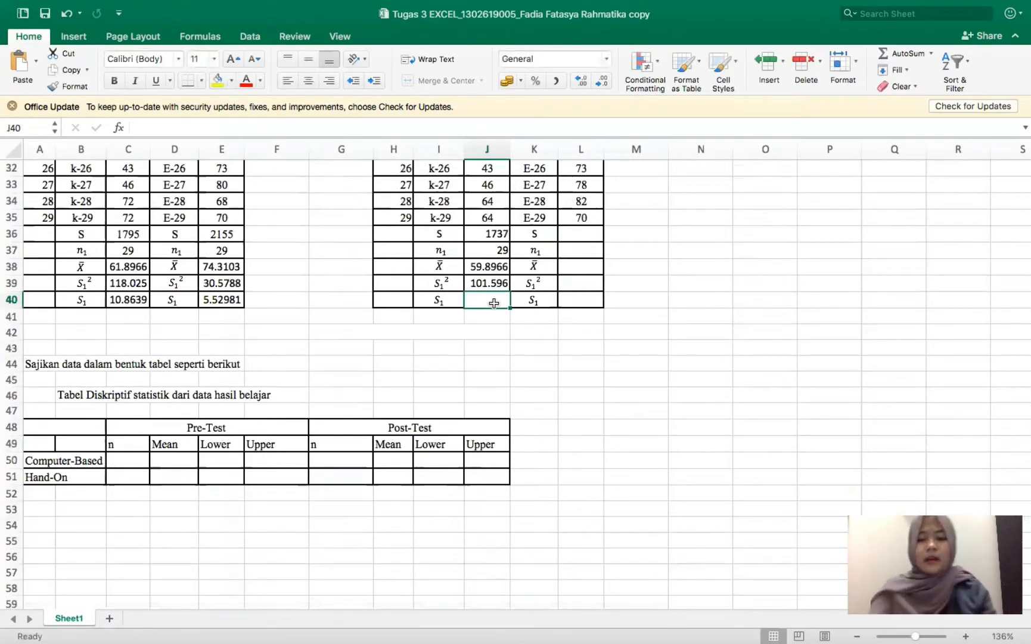
Calculate the standard deviation of the Hand-On pre-test scores in cell J40 with =SQRT(J39)
type("=SQ")
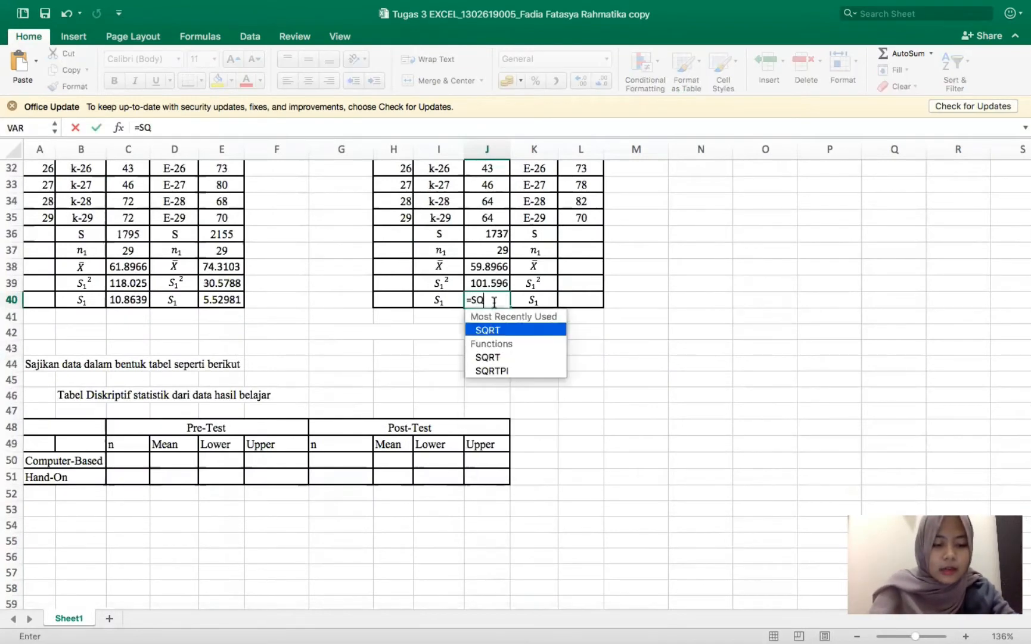
type("RT(")
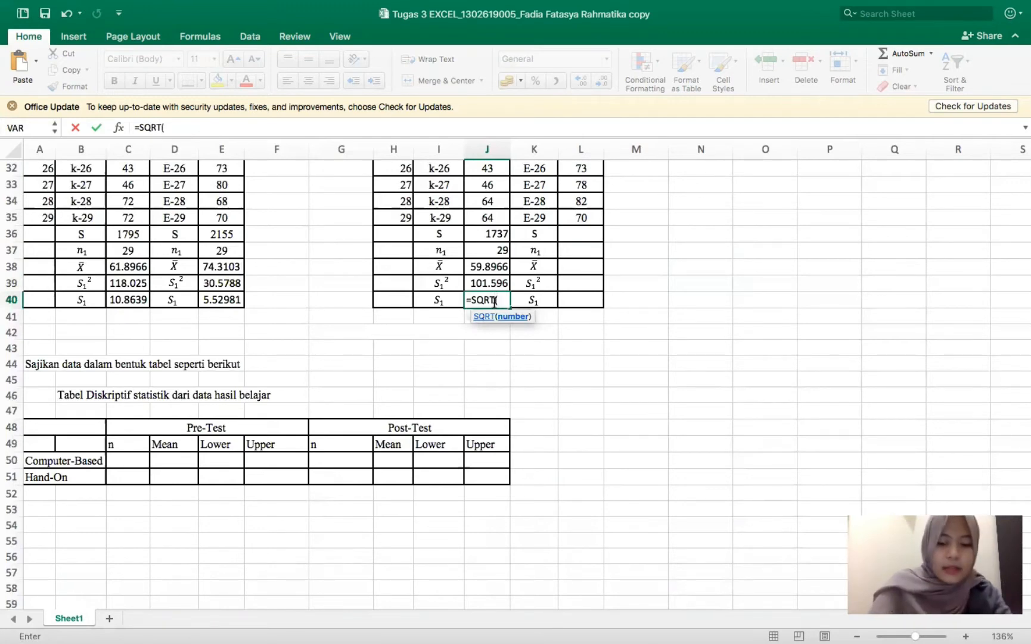
type("J38")
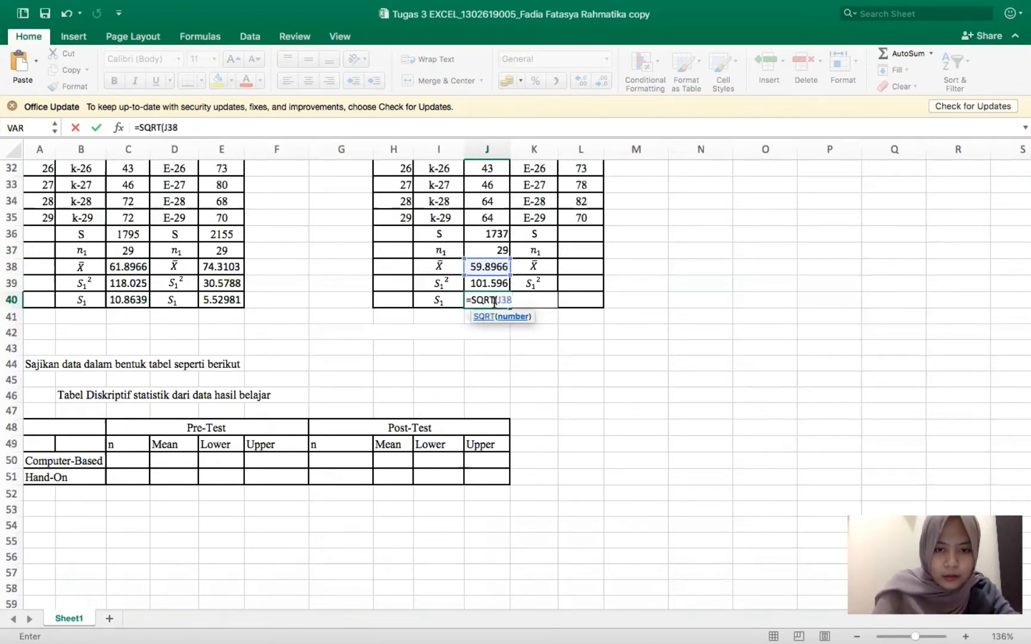
key("BackSpace")
type("9)")
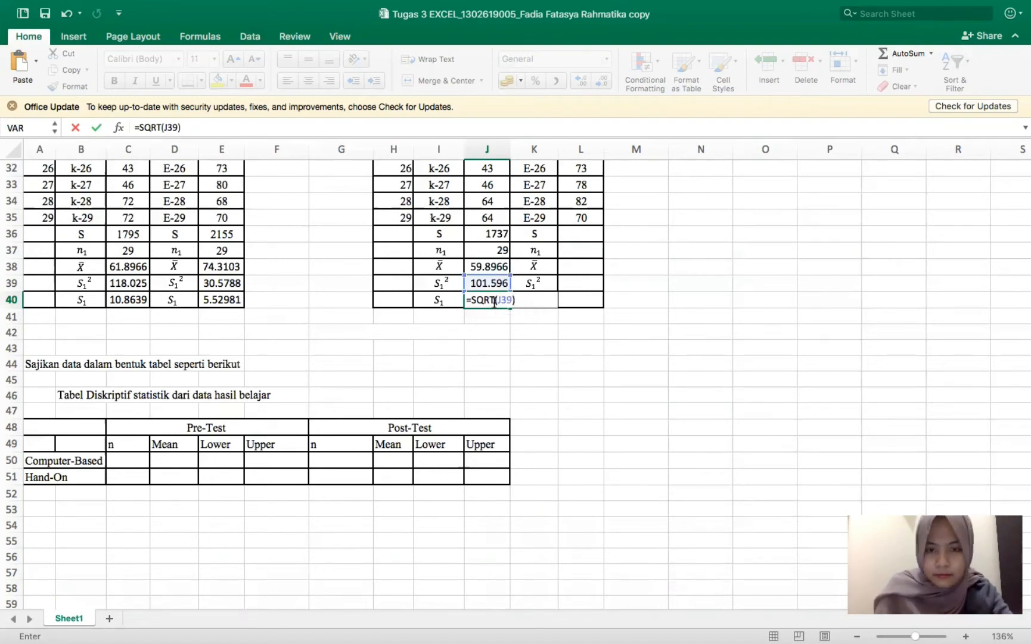
key("Return")
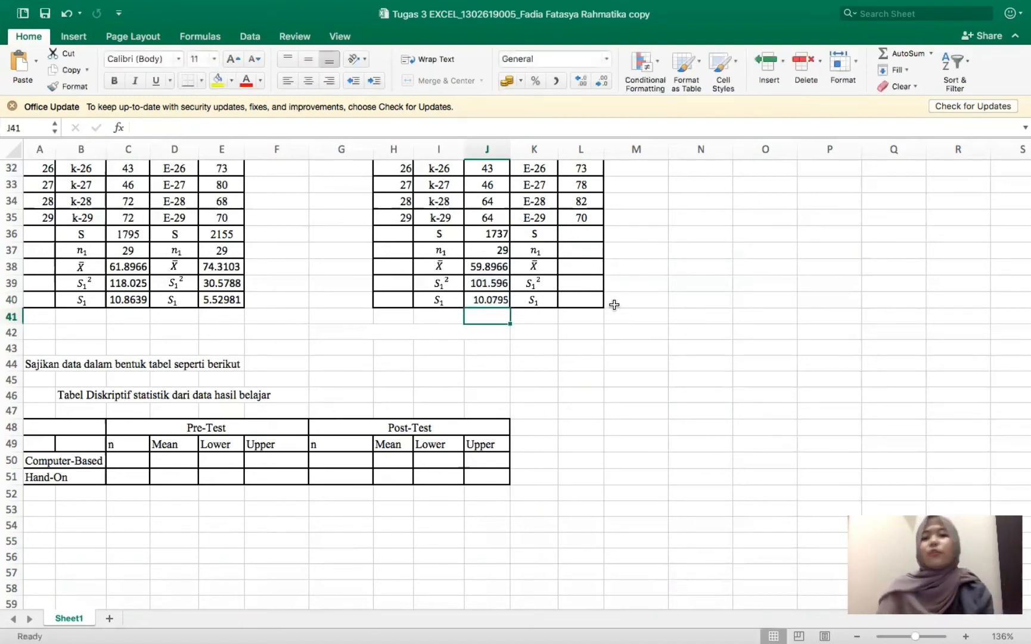
Sum the Hand-On post-test scores L7:L35 in cell L36 using the SUM function
left_click(582, 234)
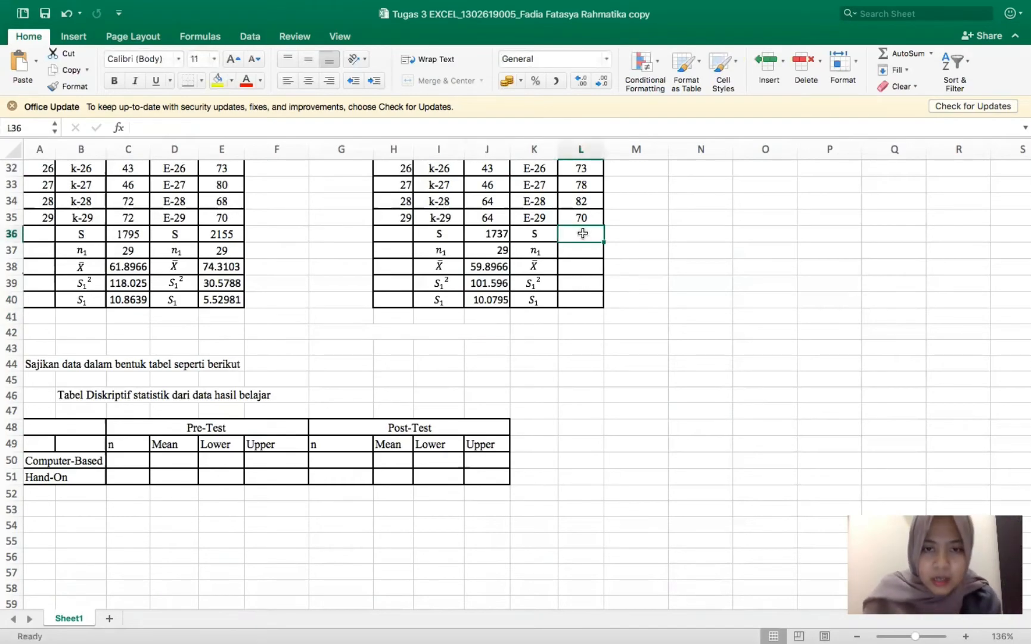
scroll(583, 233, "up", 10)
scroll(583, 233, "down", 8)
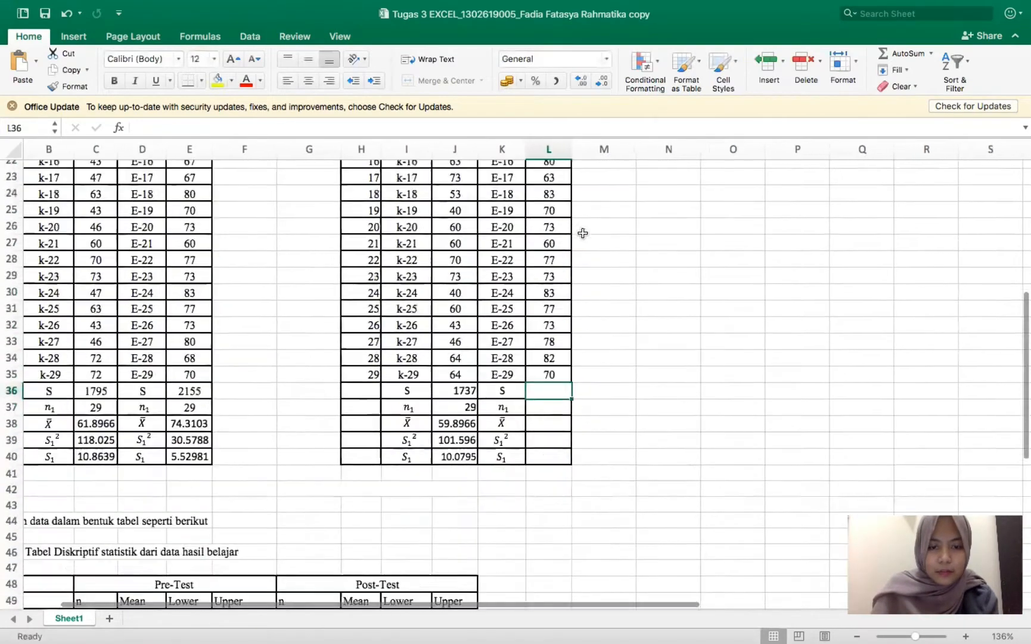
type("=SUM(")
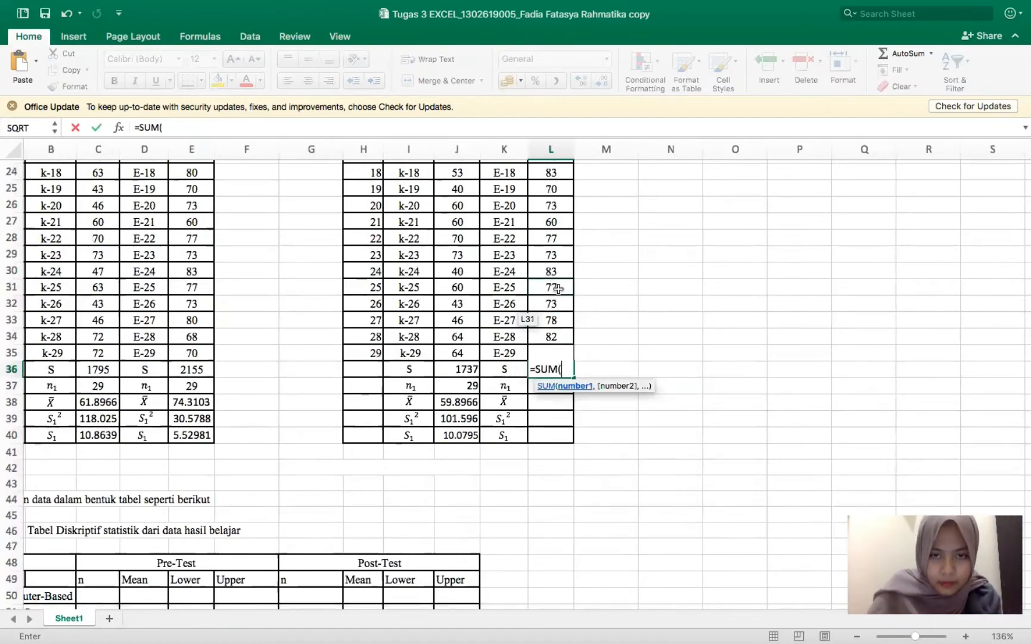
scroll(566, 324, "up", 8)
left_click_drag(572, 266, 579, 565)
key("Return")
Count the Hand-On post-test scores L7:L35 in cell L37 using the COUNT function
scroll(579, 506, "down", 5)
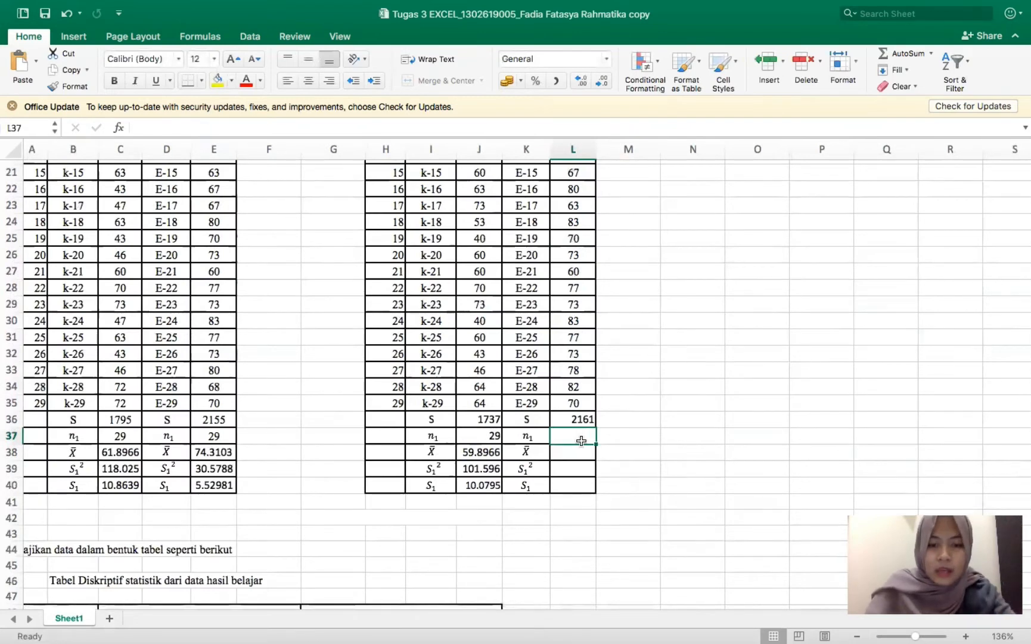
type("=COUNT")
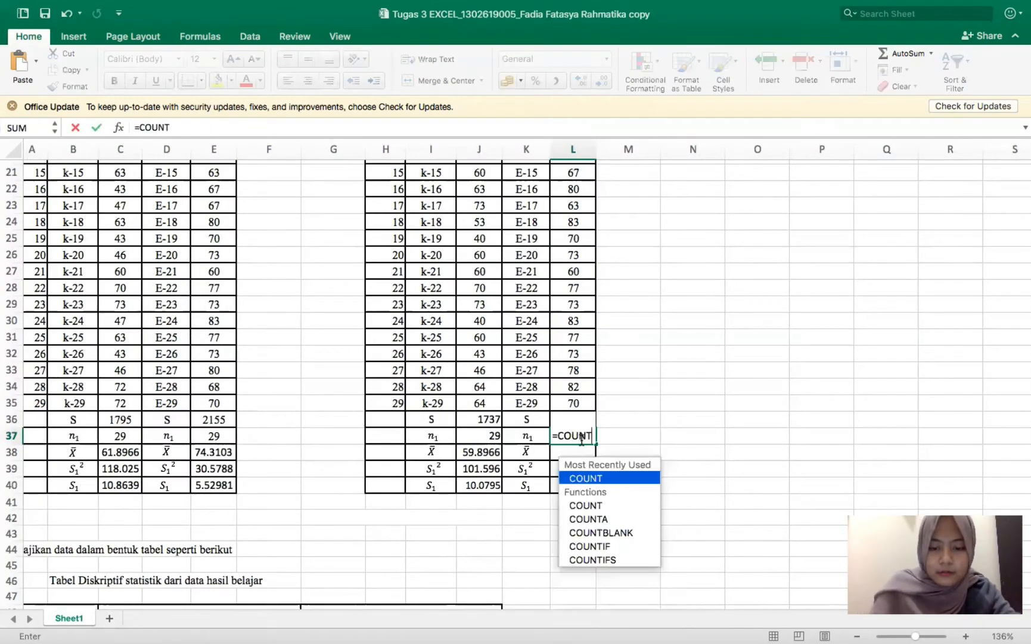
type("(")
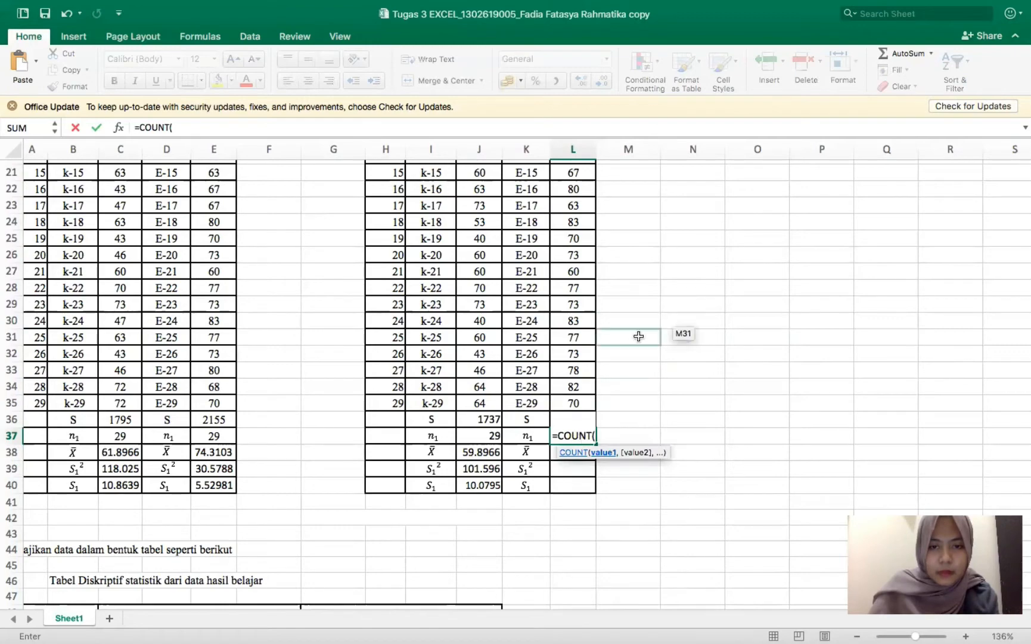
scroll(614, 337, "up", 10)
left_click_drag(581, 265, 585, 565)
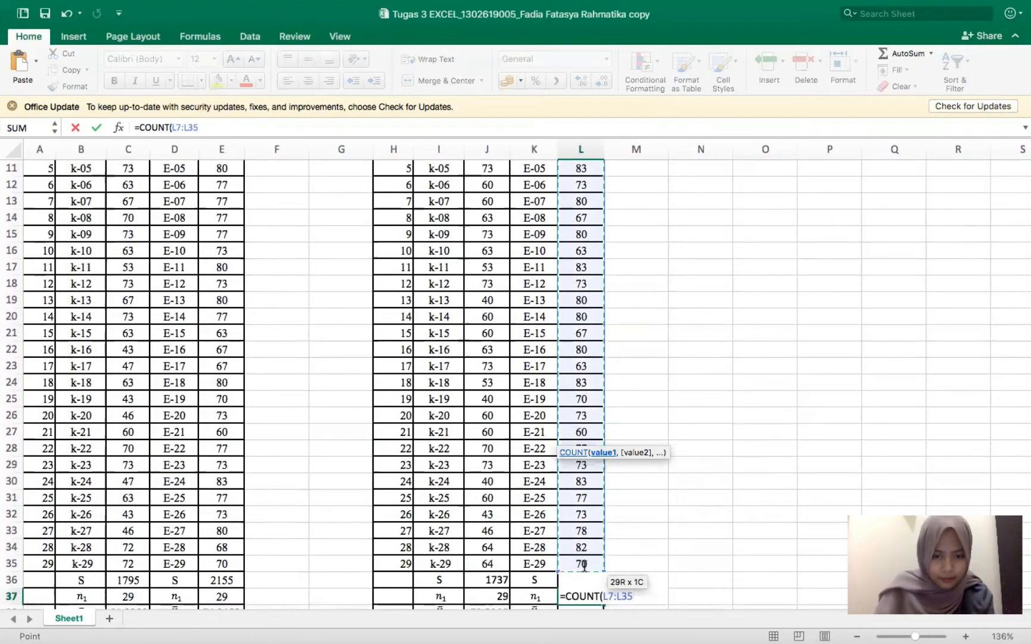
key("Return")
scroll(584, 565, "down", 3)
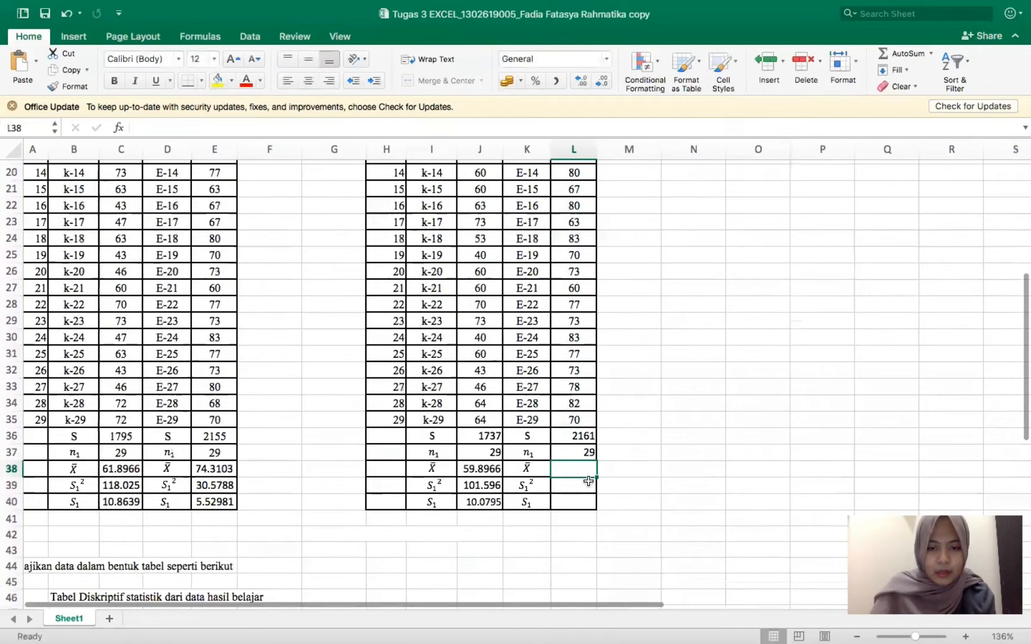
left_click(574, 484)
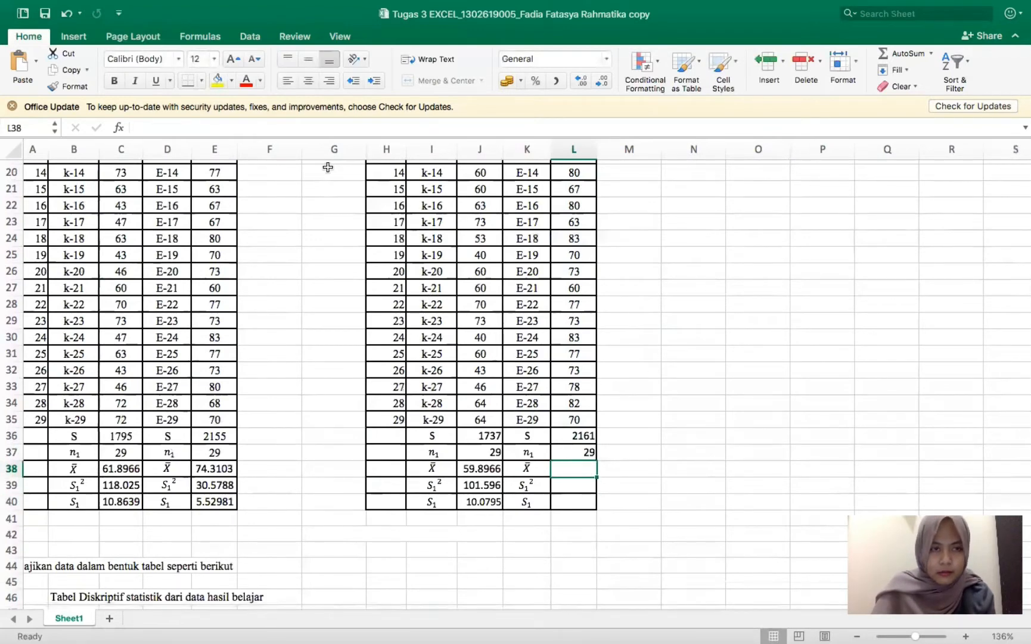
Calculate the mean of the Hand-On post-test scores L7:L35 in cell L38 using the AVERAGE function
type("=")
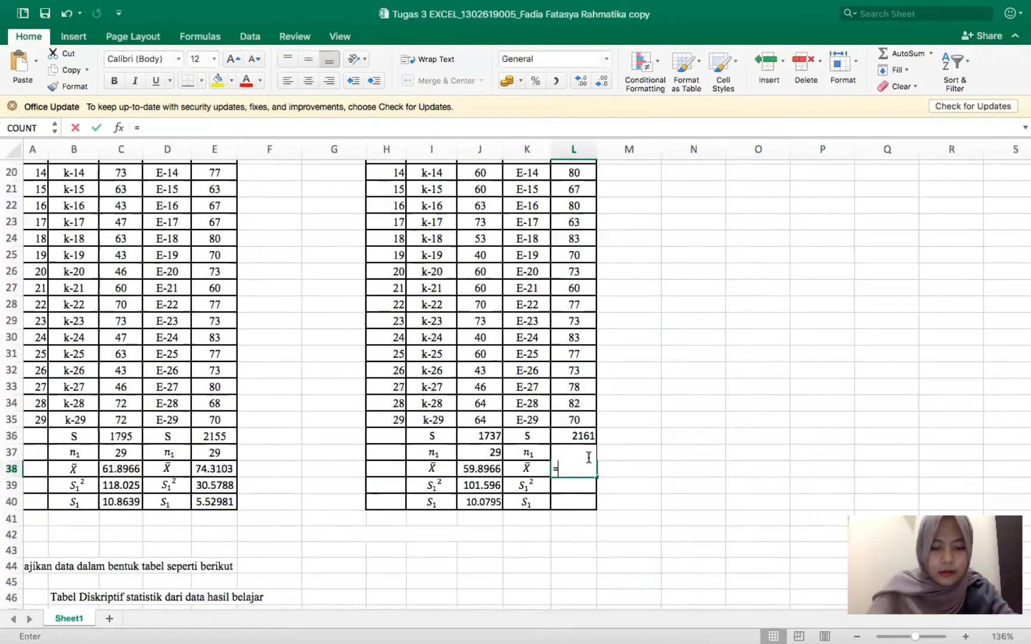
type("AVERAGE")
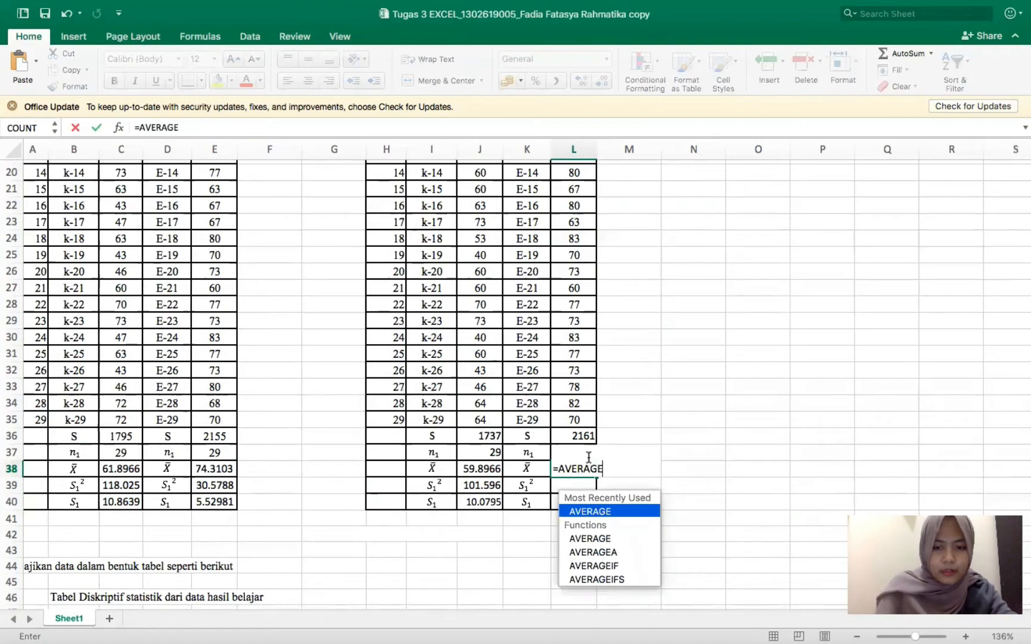
type("(")
scroll(584, 407, "up", 3)
scroll(577, 401, "down", 4)
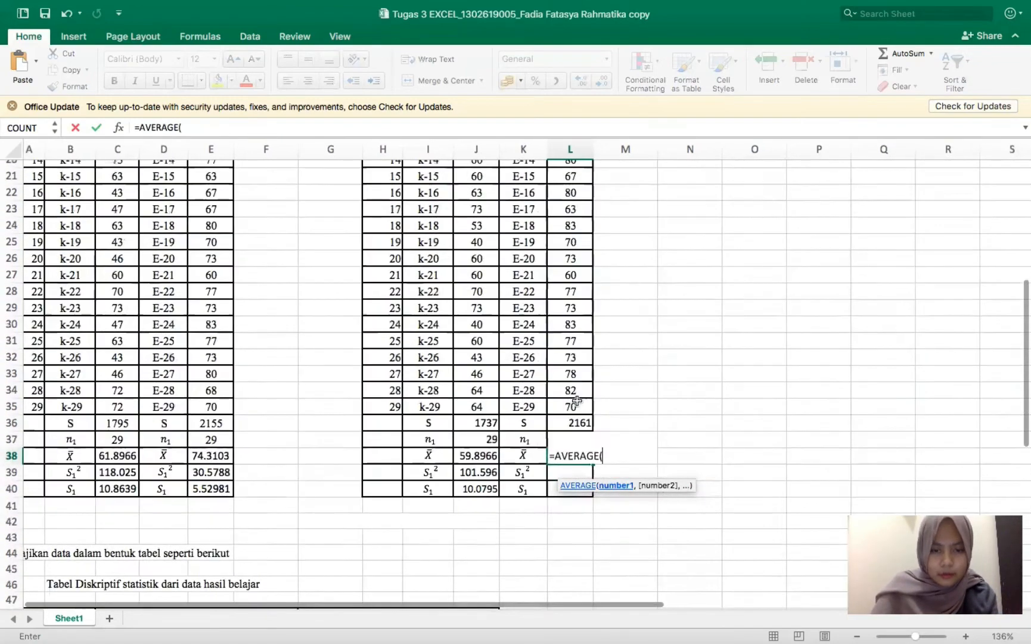
left_click_drag(572, 407, 572, 312)
left_click_drag(560, 134, 575, 208)
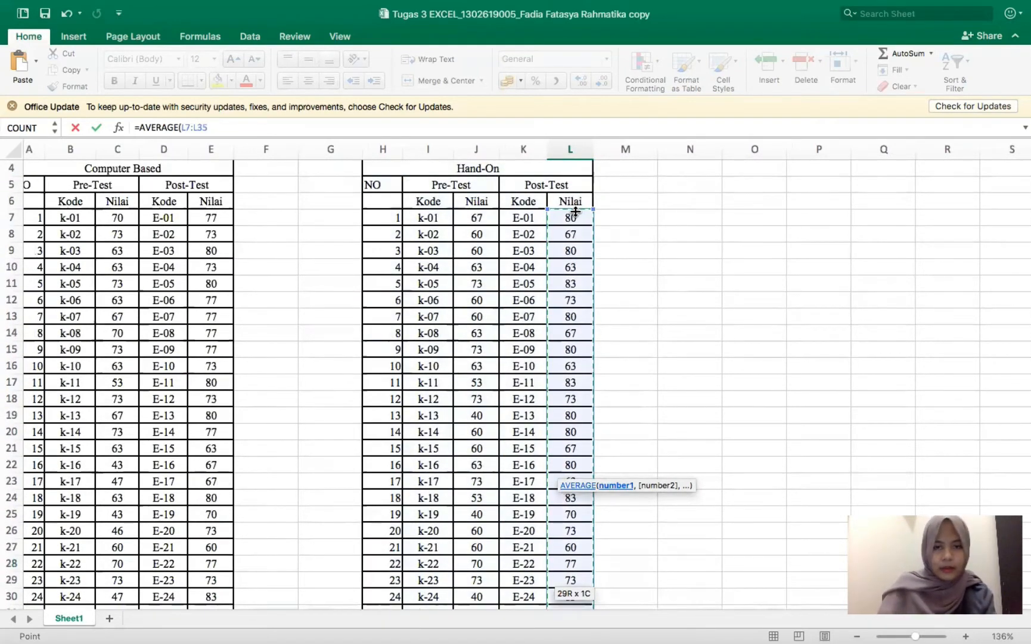
scroll(573, 203, "down", 3)
key("Return")
Calculate the variance of the Hand-On post-test scores L7:L35 in cell L39 using the VAR function
scroll(648, 394, "down", 3)
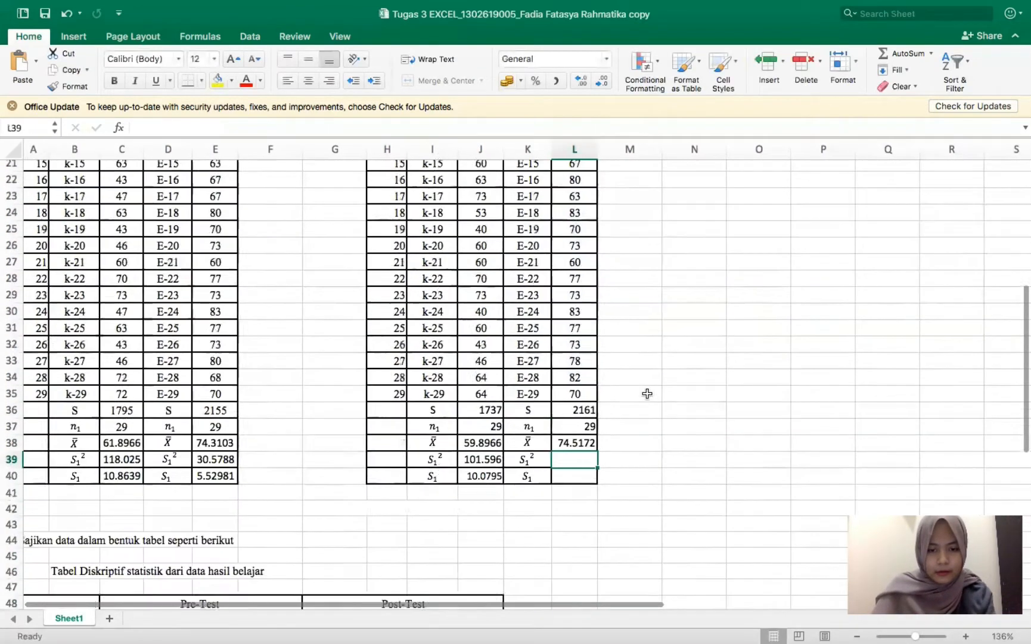
scroll(647, 394, "down", 1)
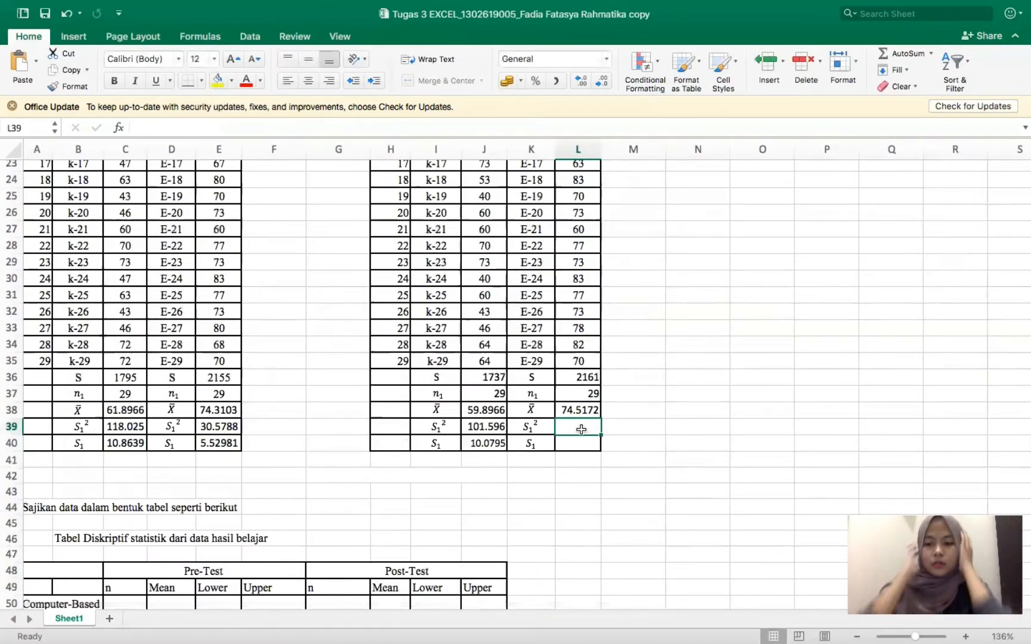
type("VAR(")
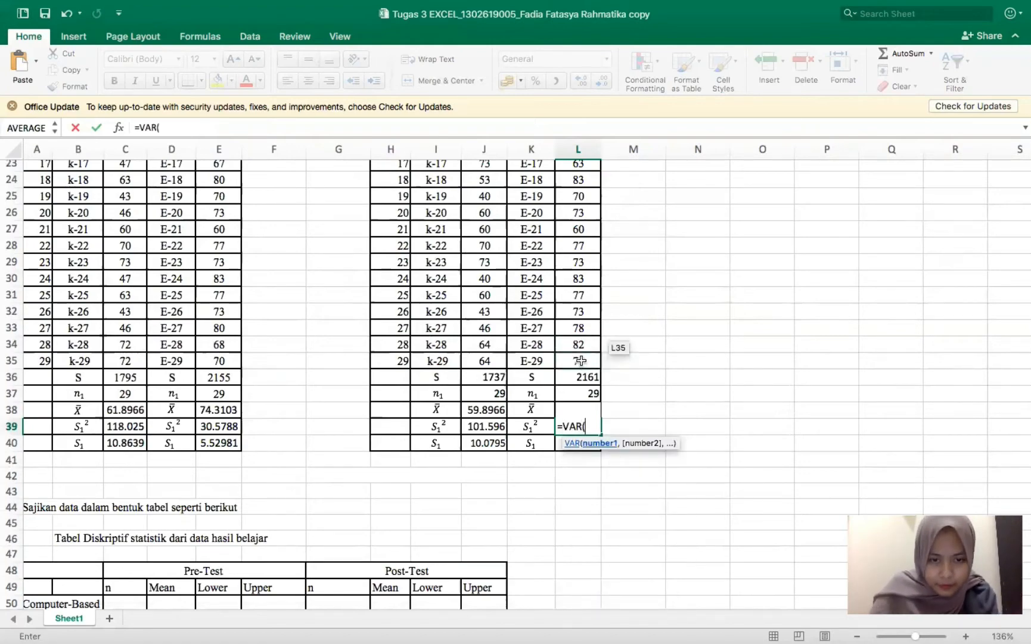
left_click_drag(581, 361, 577, 271)
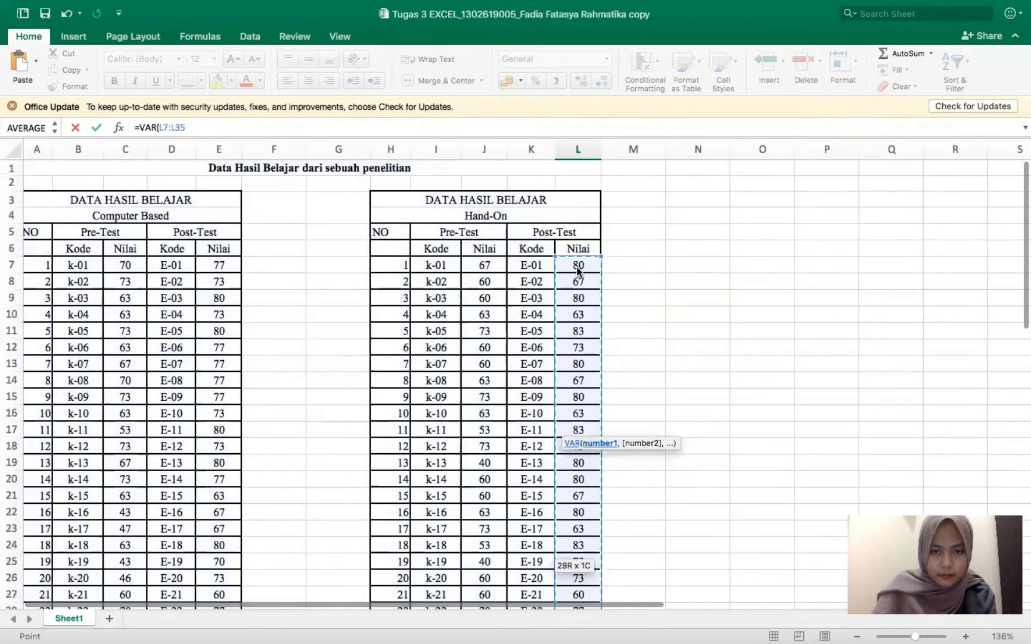
scroll(576, 268, "down", 10)
key("Return")
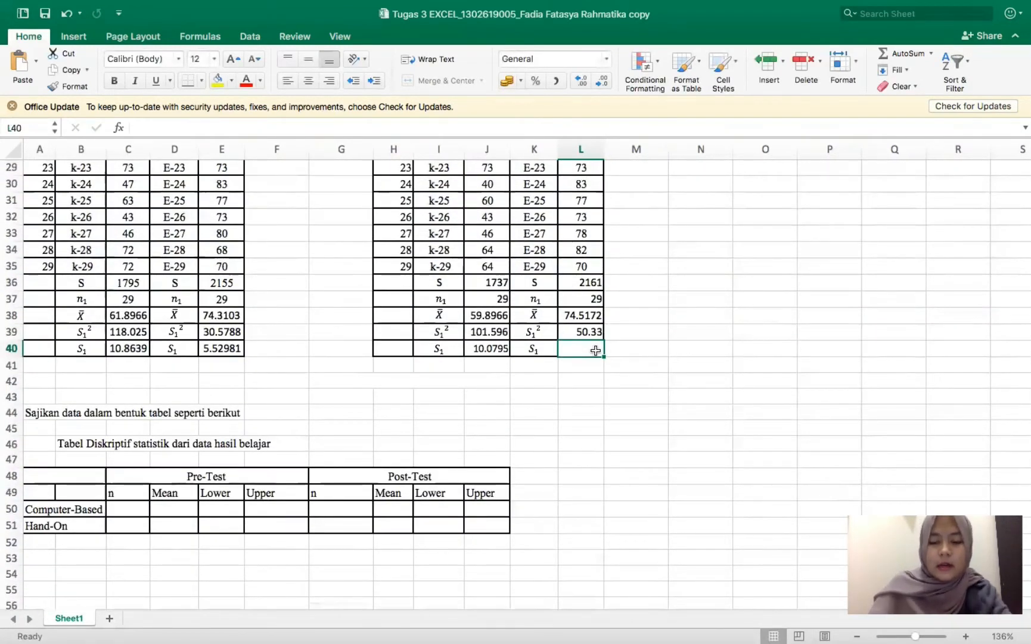
Calculate the standard deviation of the Hand-On post-test scores in cell L40 as the SQRT of L39
type("=SQRT")
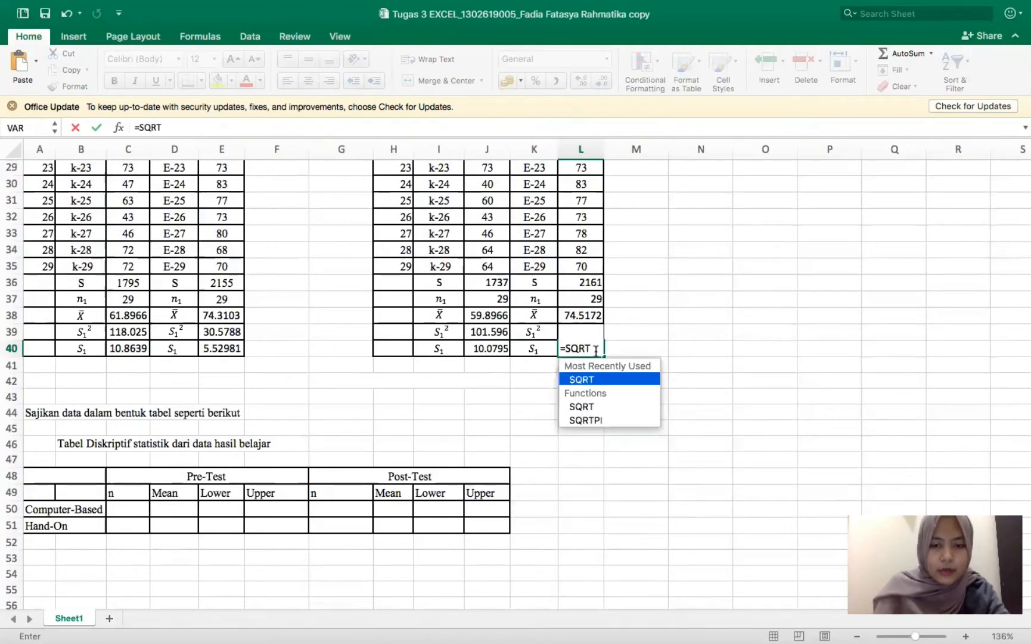
type("(")
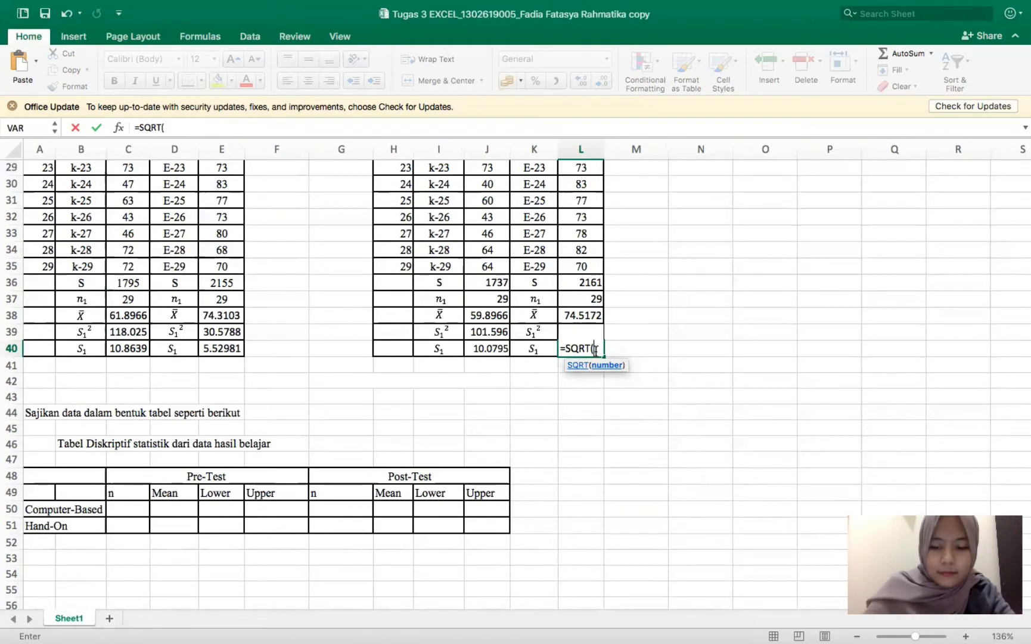
type("L")
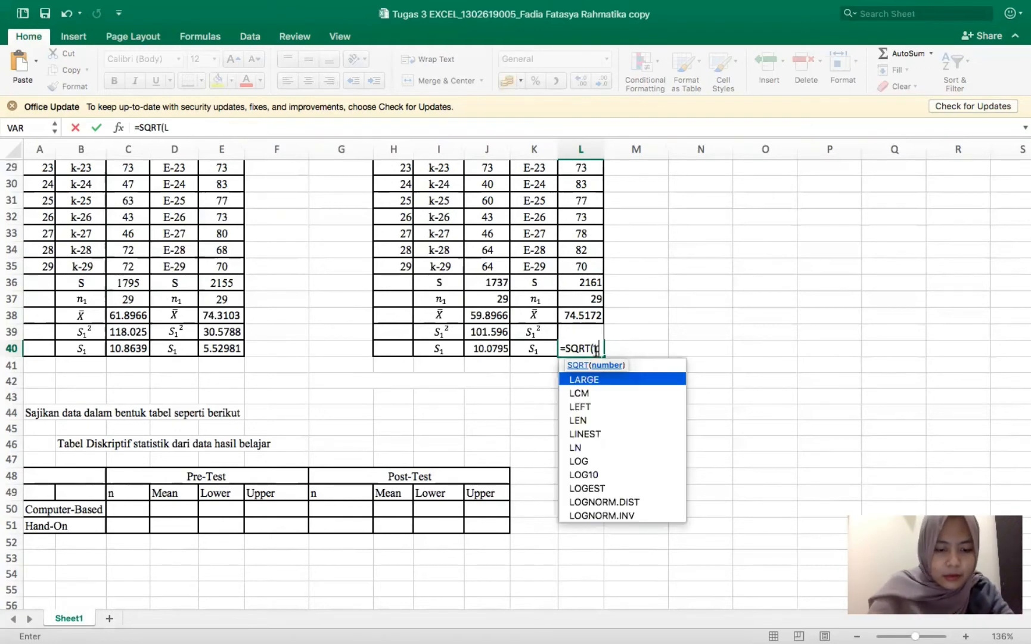
type("39")
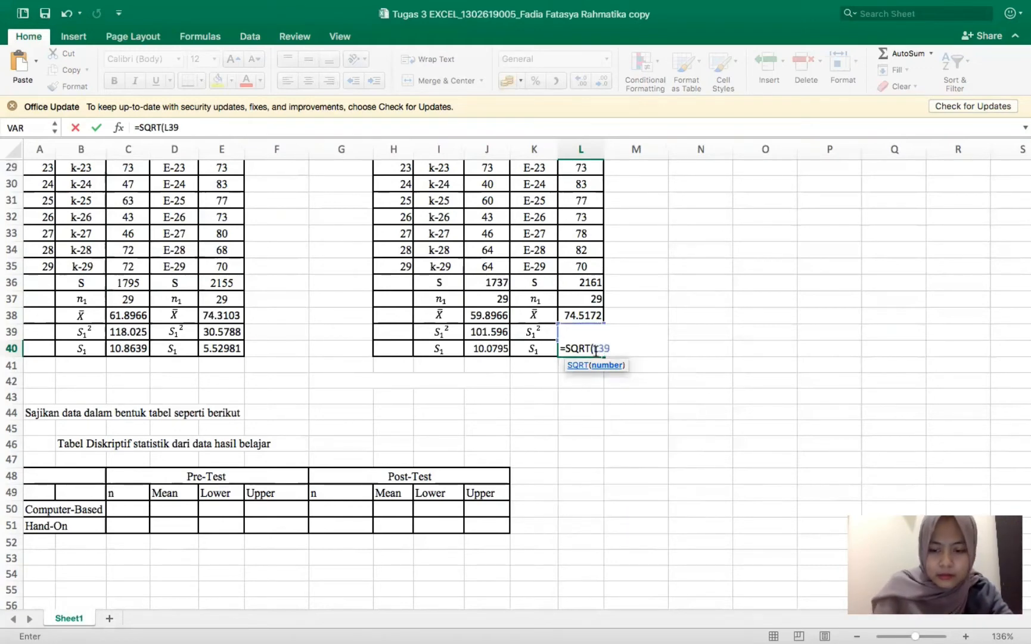
key("Return")
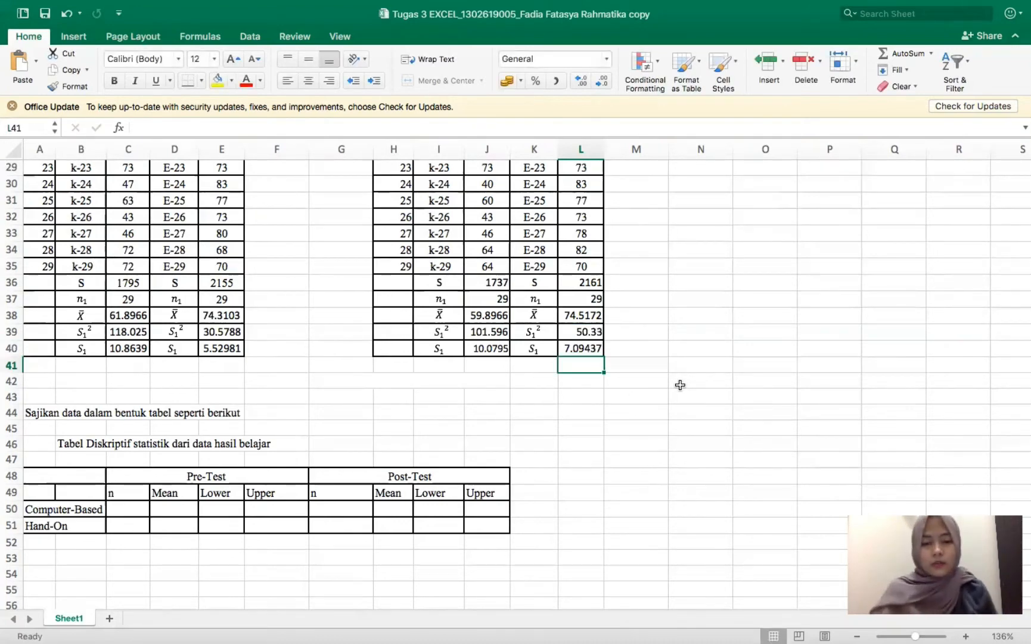
Copy the Computer Based pre-test scores C7:C35 into the empty area beside the tables, starting at cell N5
scroll(680, 384, "up", 4)
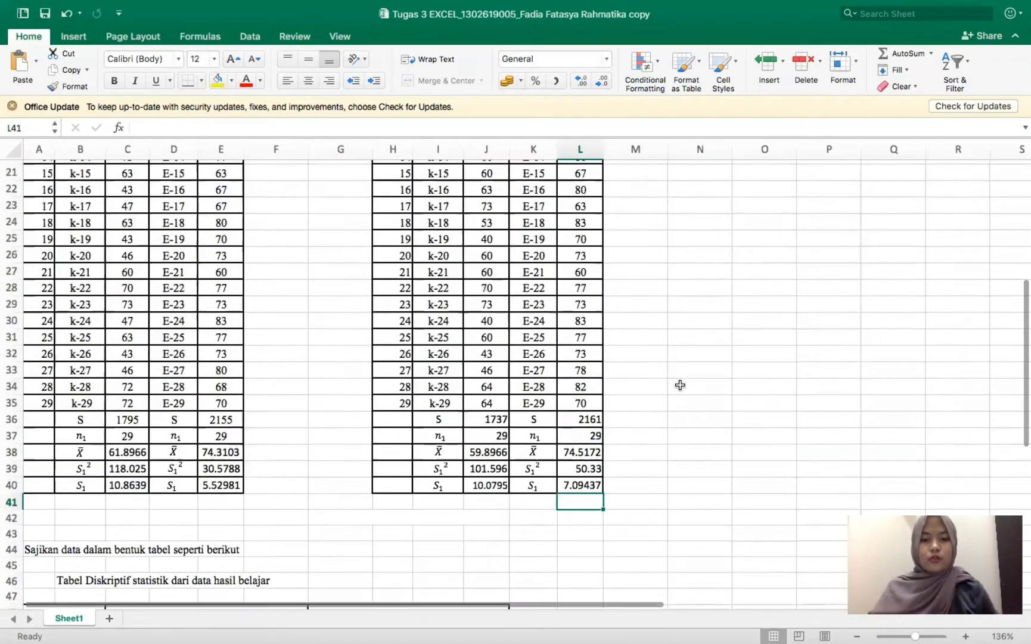
scroll(680, 385, "down", 5)
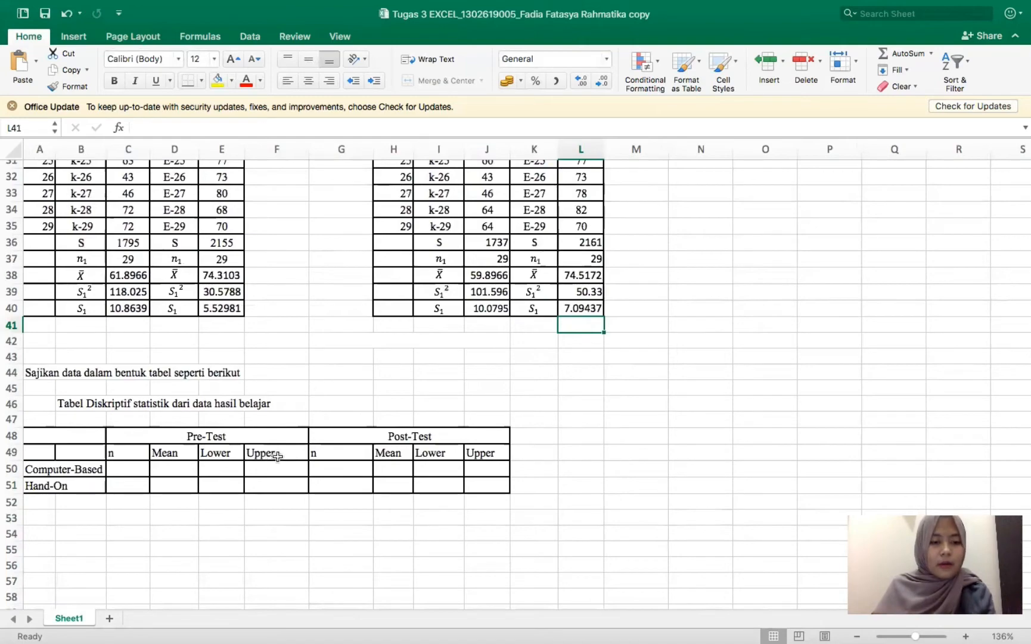
scroll(453, 426, "up", 8)
scroll(453, 426, "up", 3)
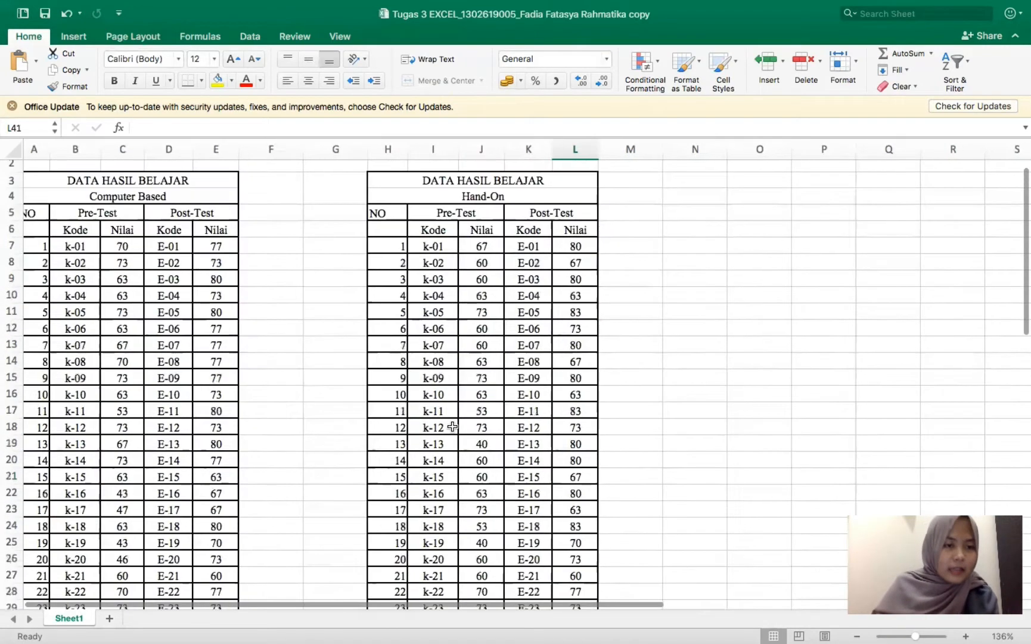
left_click_drag(122, 246, 120, 582)
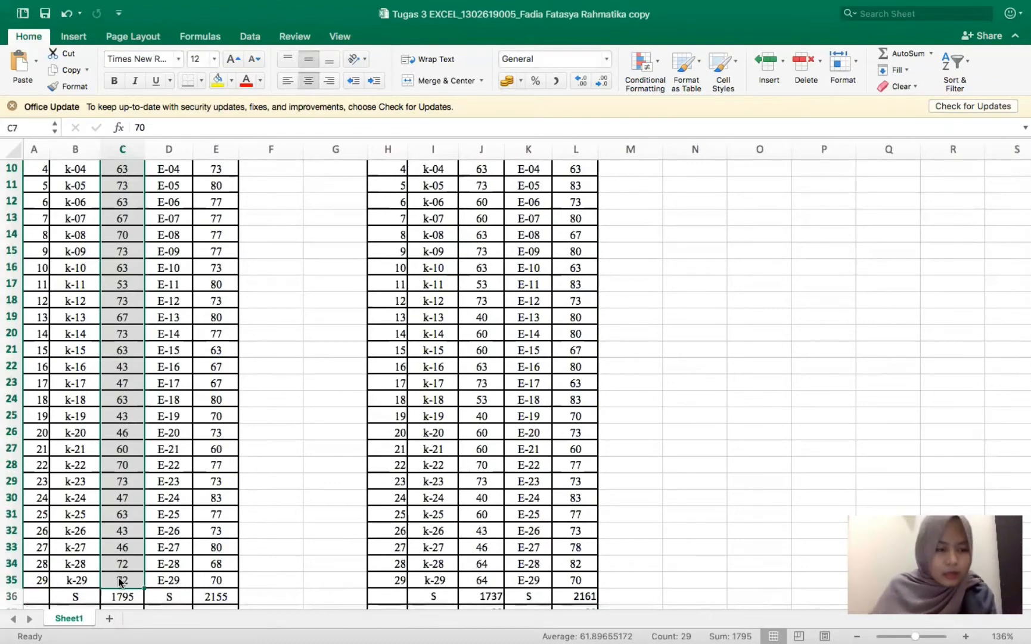
right_click(121, 581)
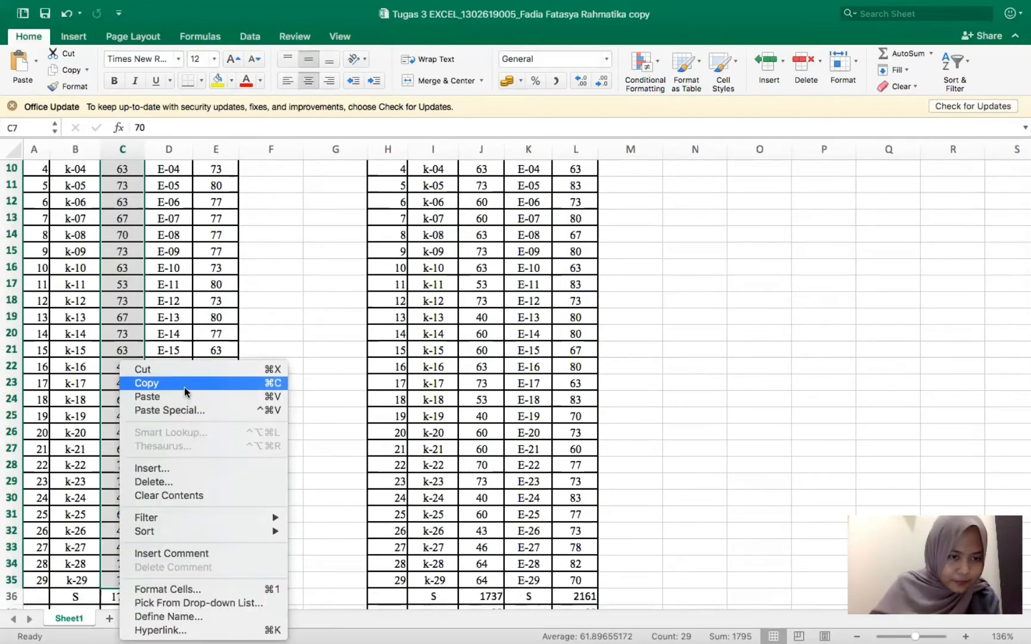
left_click(147, 382)
scroll(681, 397, "up", 5)
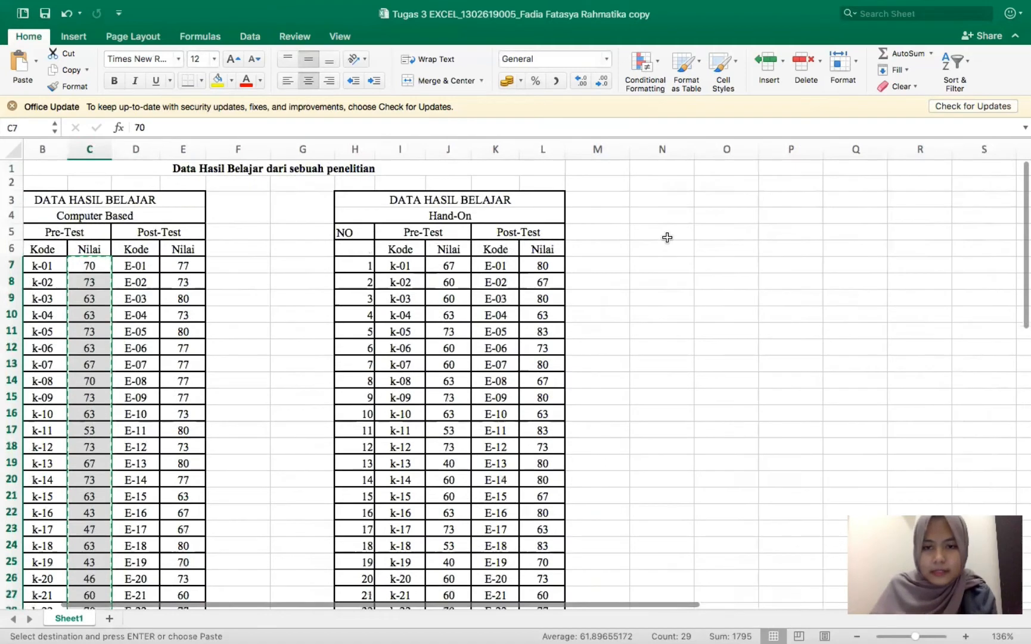
left_click(666, 238)
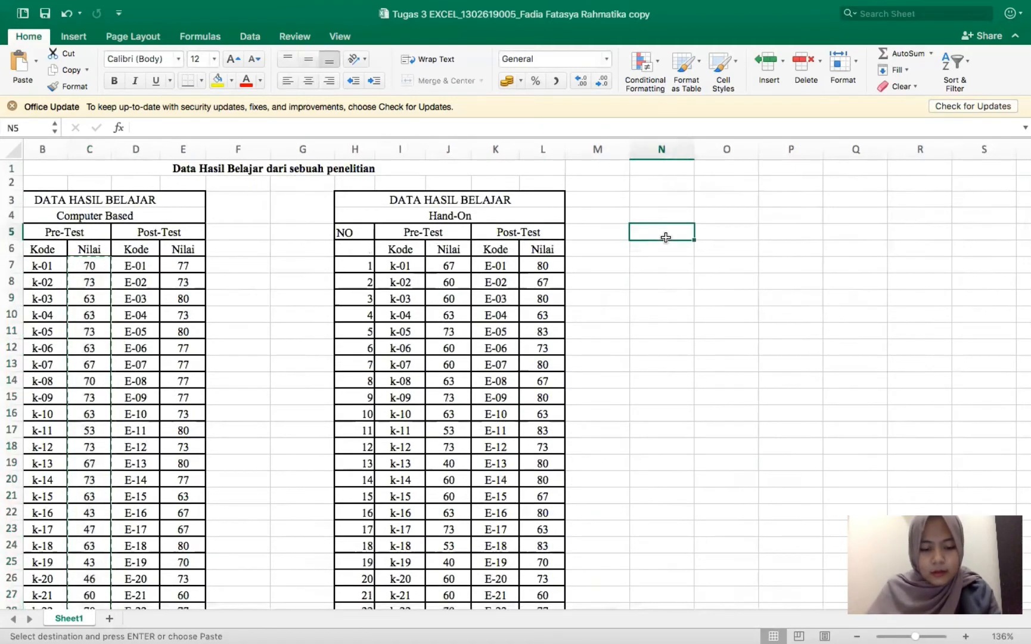
key("super+v")
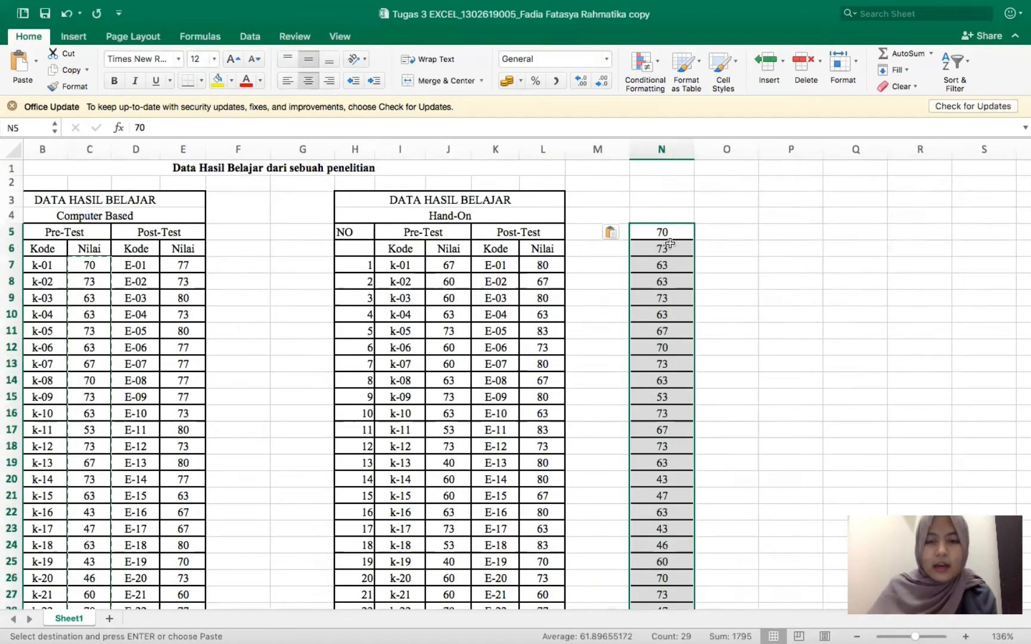
Sort the copied pre-test scores in column N from largest to smallest
right_click(670, 242)
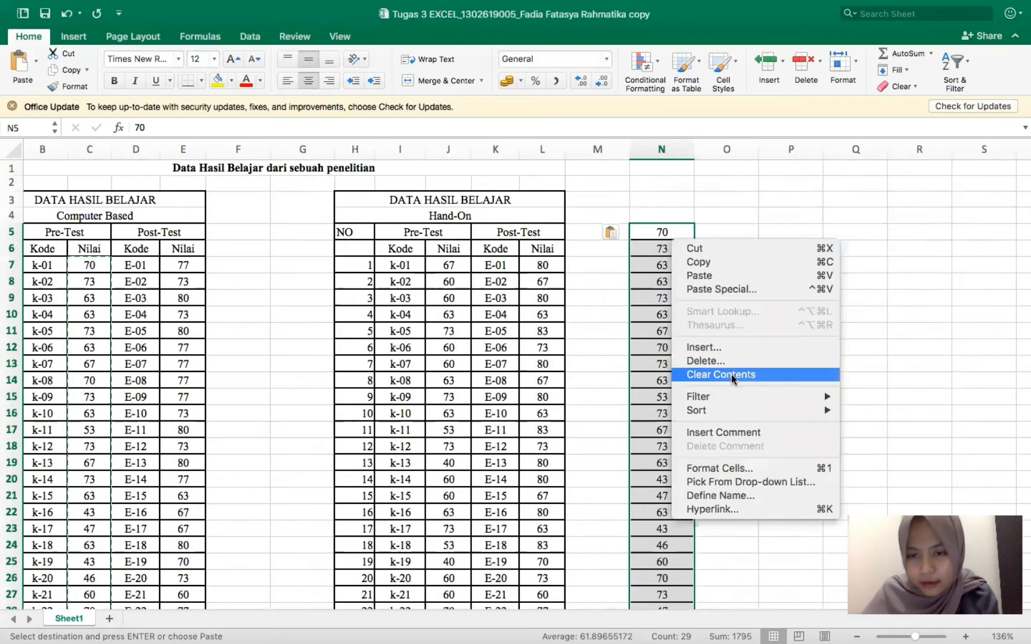
mouse_move(755, 411)
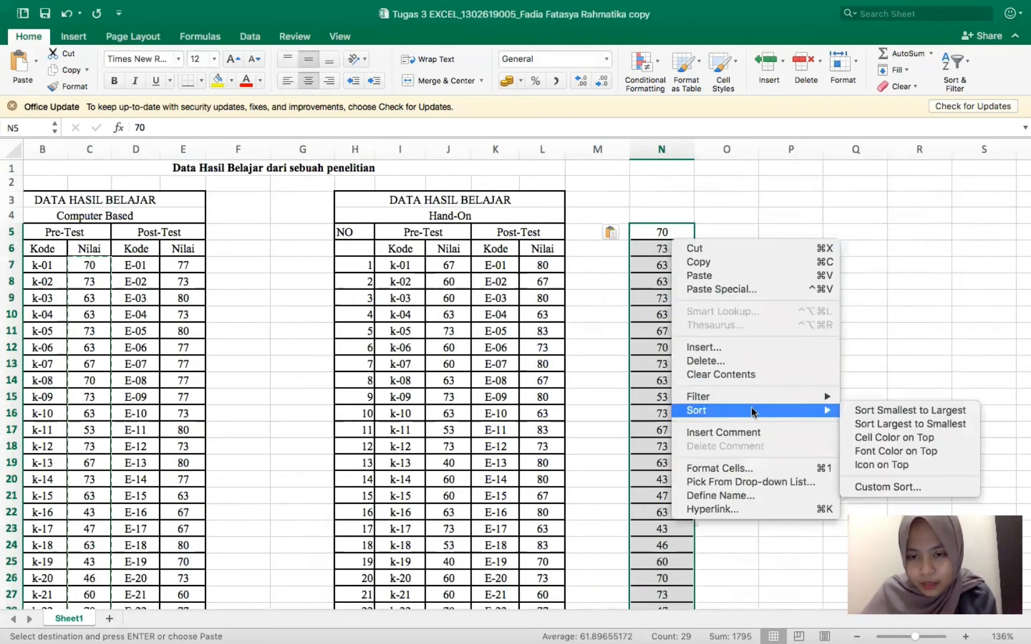
left_click(868, 424)
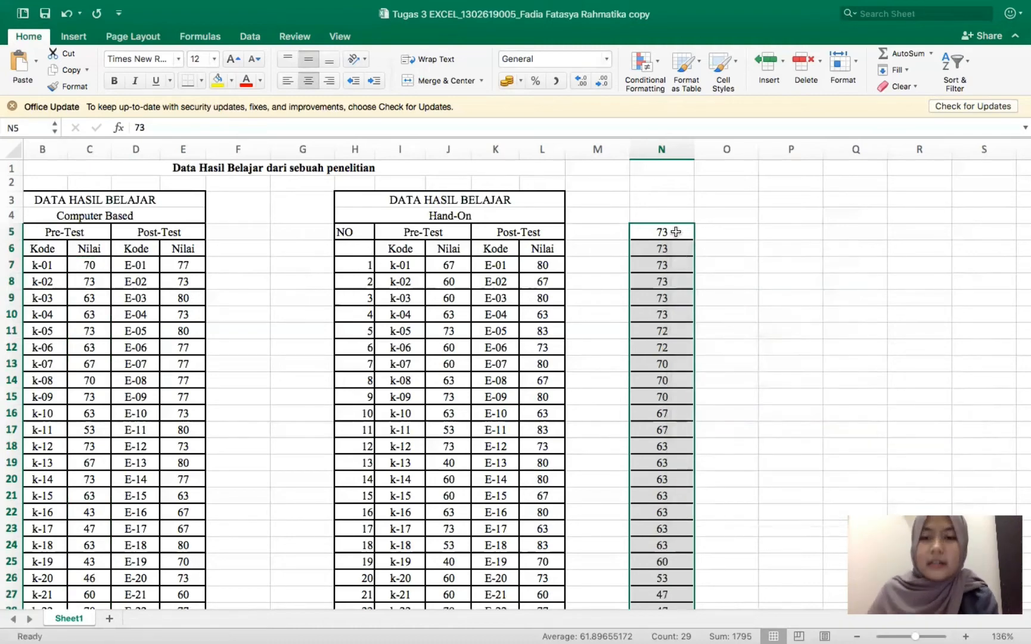
Enter 73 as the Upper value in F50 and 43 as the Lower value in E50 for the Computer-Based pre-test
scroll(679, 262, "down", 1)
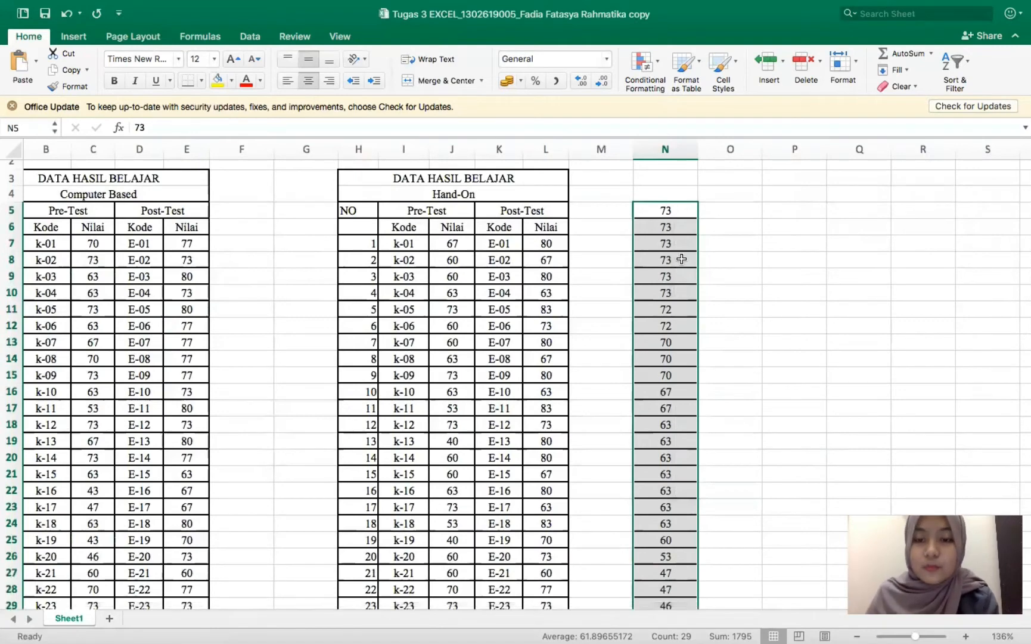
scroll(683, 260, "down", 6)
scroll(686, 388, "down", 4)
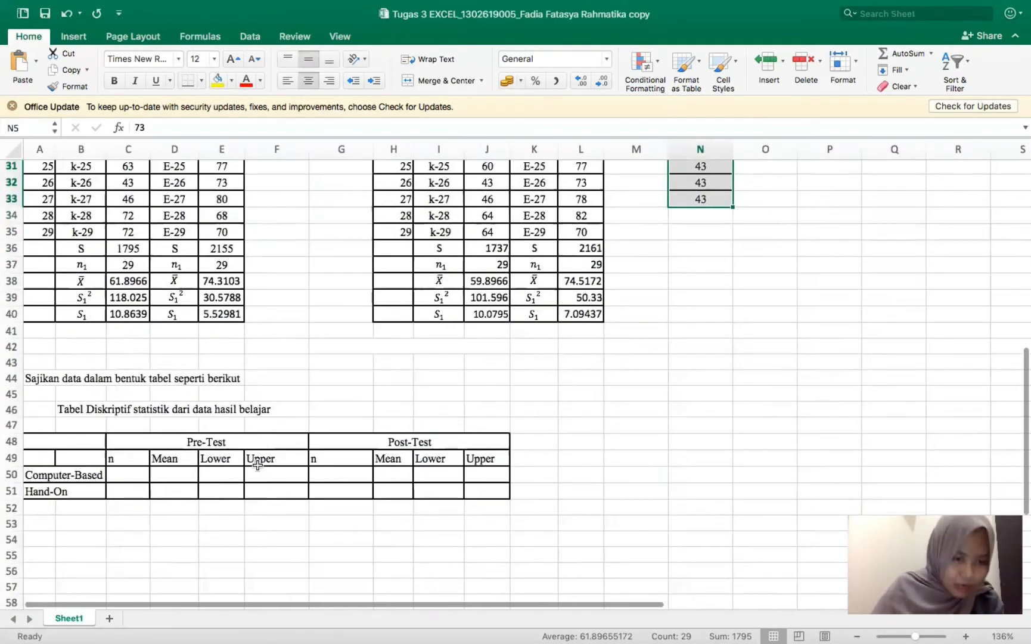
left_click(259, 476)
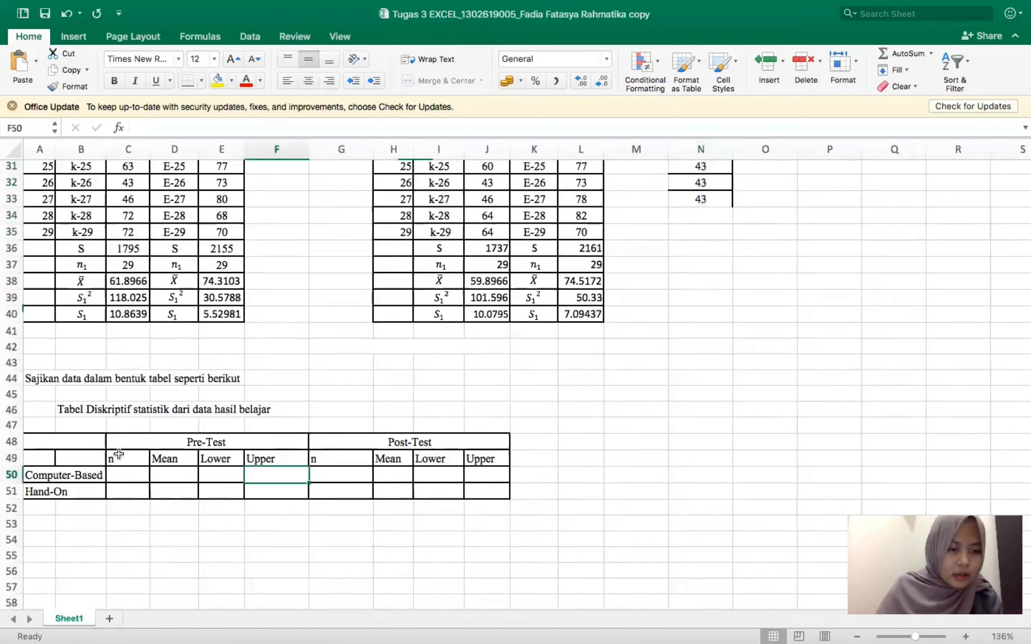
type("73")
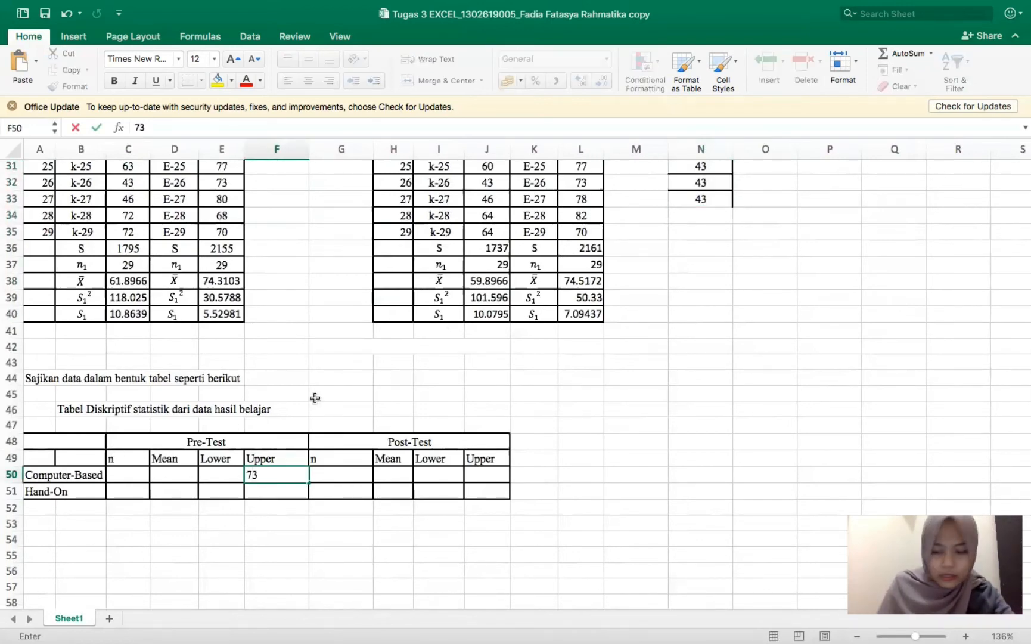
key("Left")
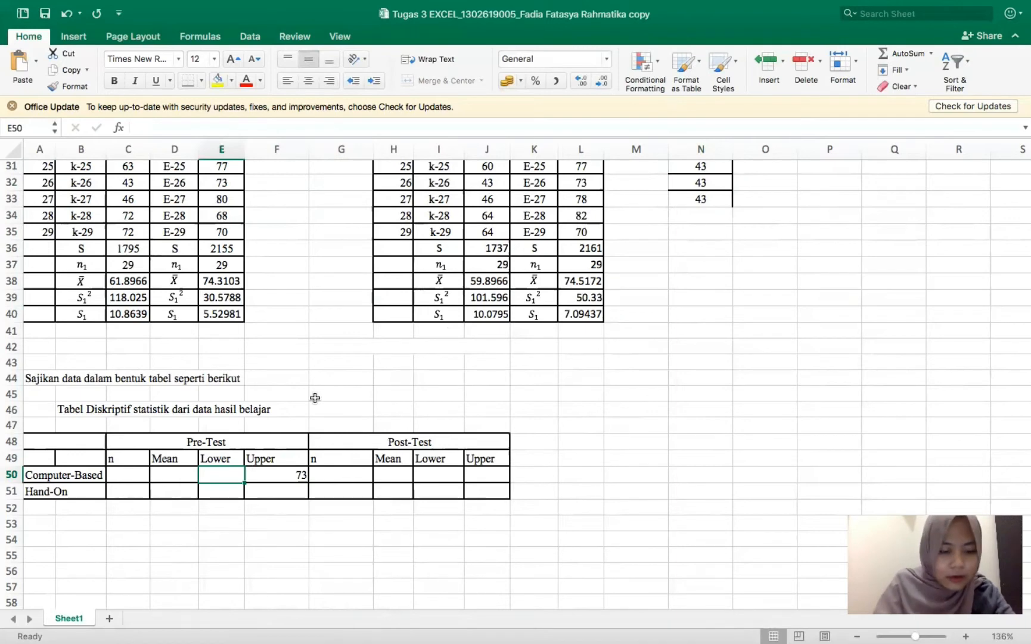
type("43")
key("Left")
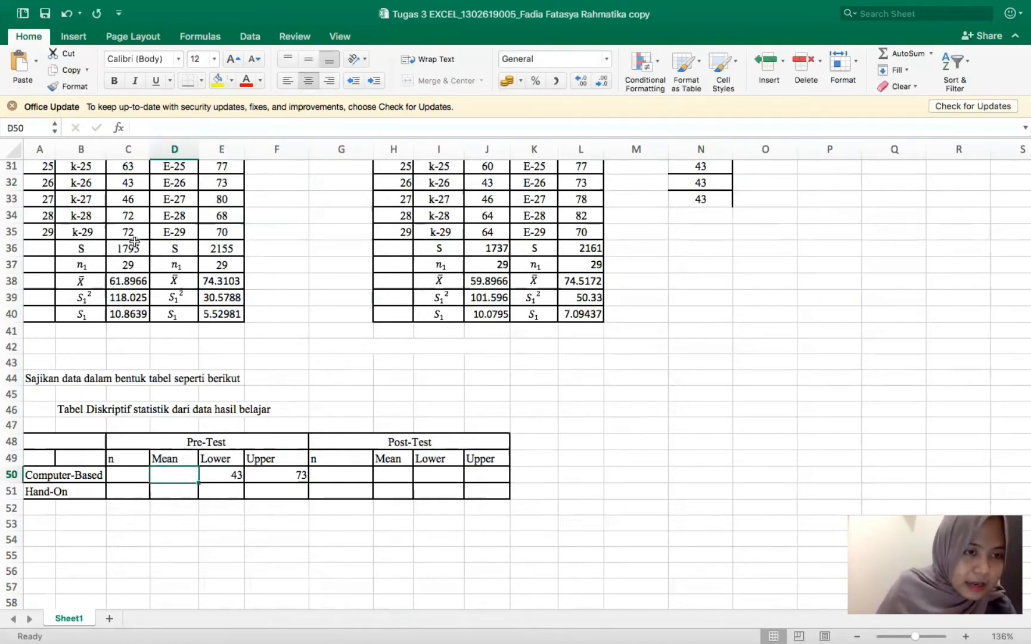
Fill the Computer-Based pre-test Mean in cell D50 with a reference to the calculated average, =C38
left_click(129, 287)
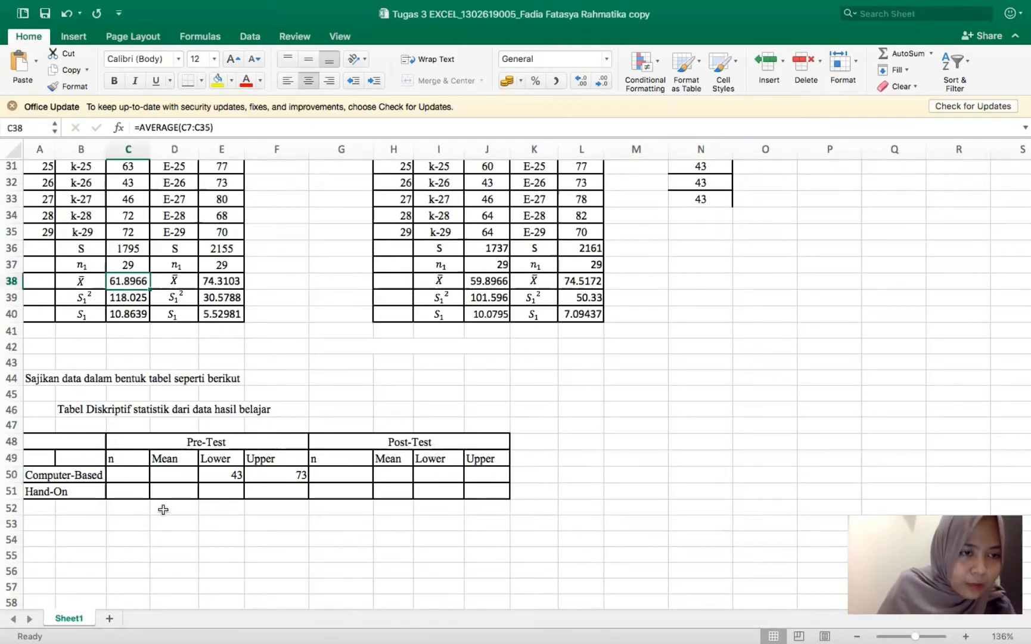
left_click(164, 479)
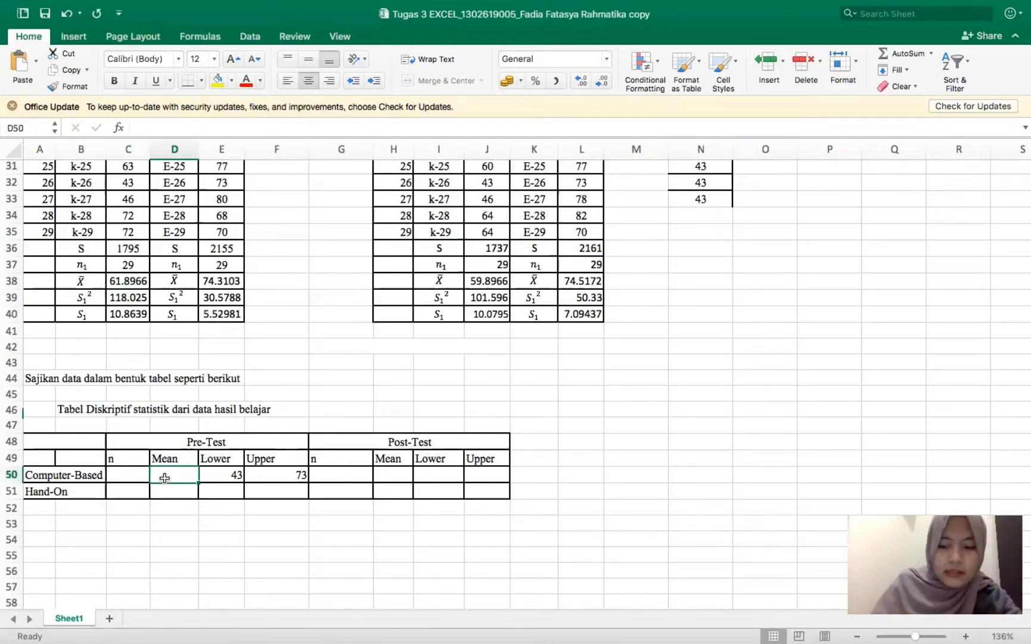
type("=c3")
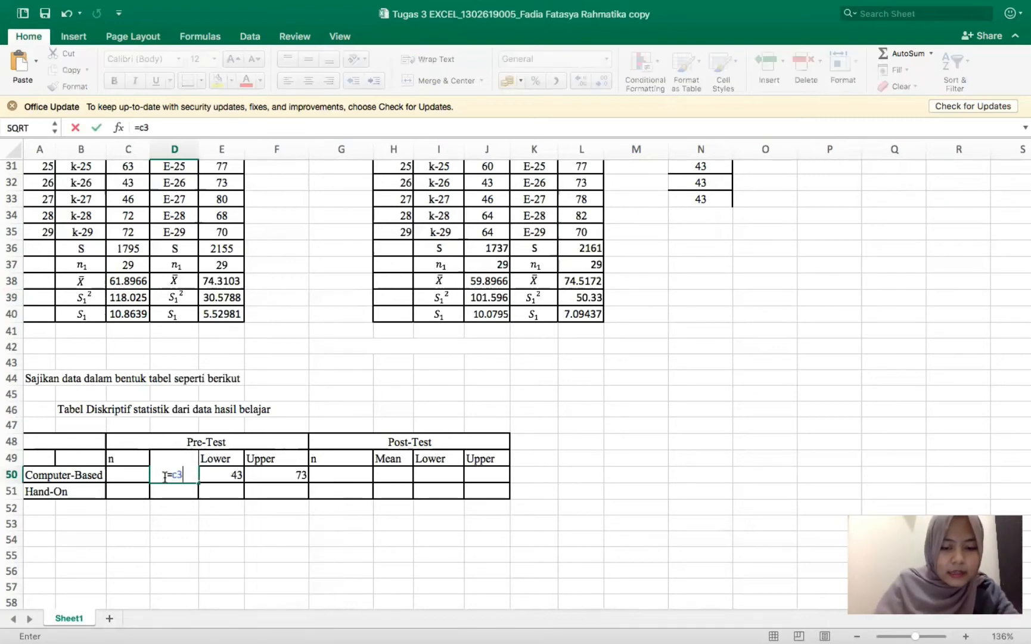
type("8")
key("Return")
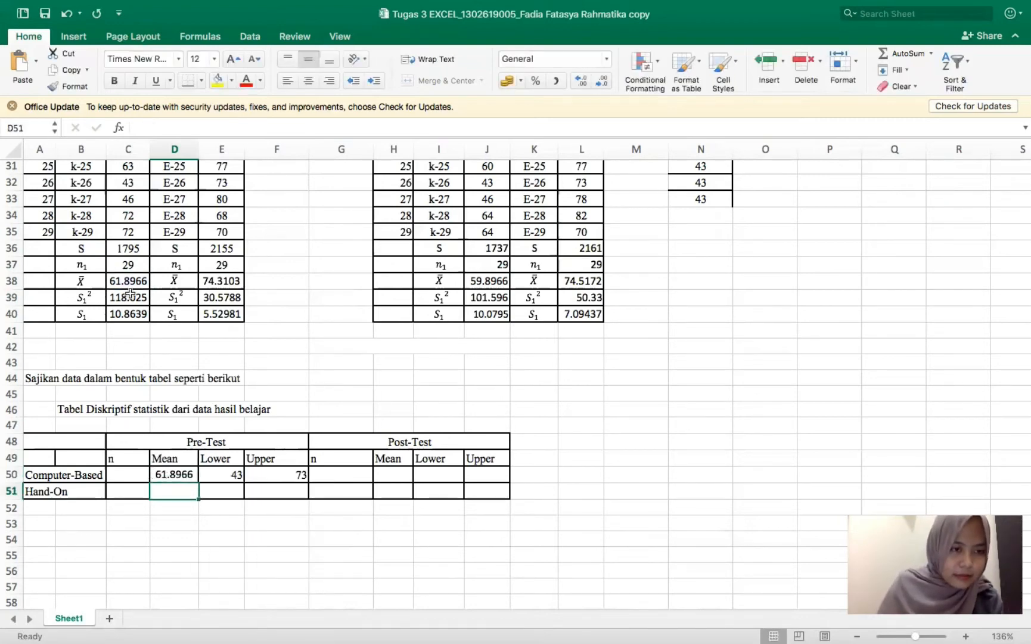
Fill the Computer-Based pre-test n in cell C50 with a reference to the calculated count, =C37
left_click(139, 475)
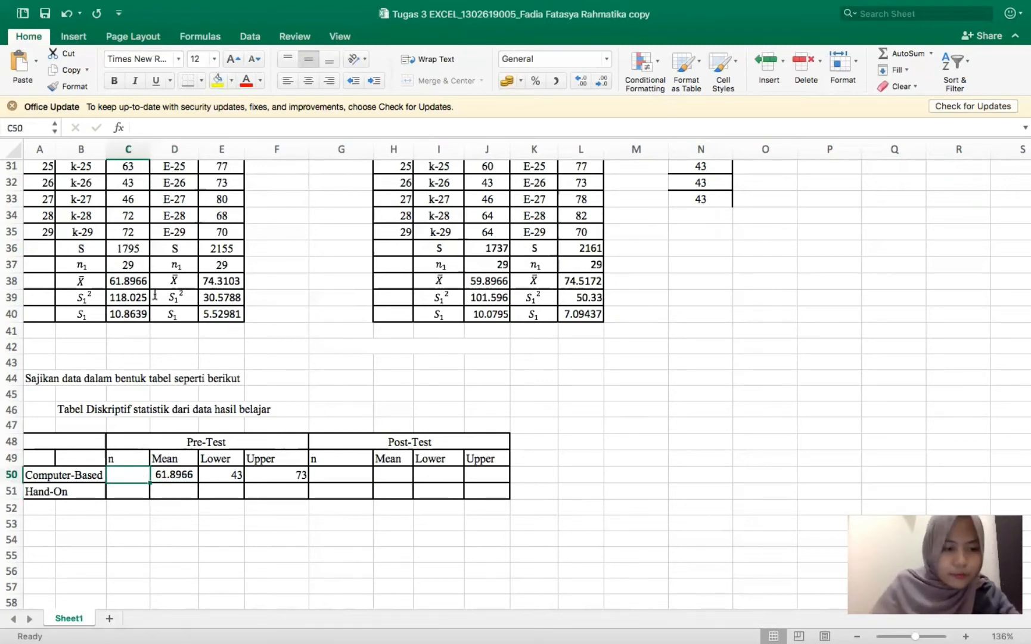
type("=c")
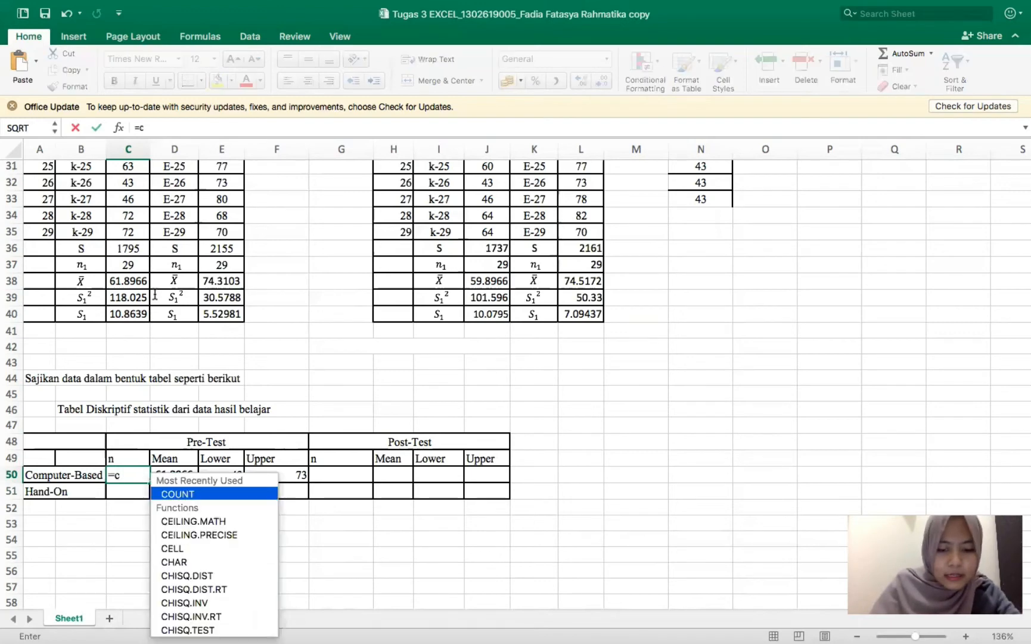
type("37")
key("Return")
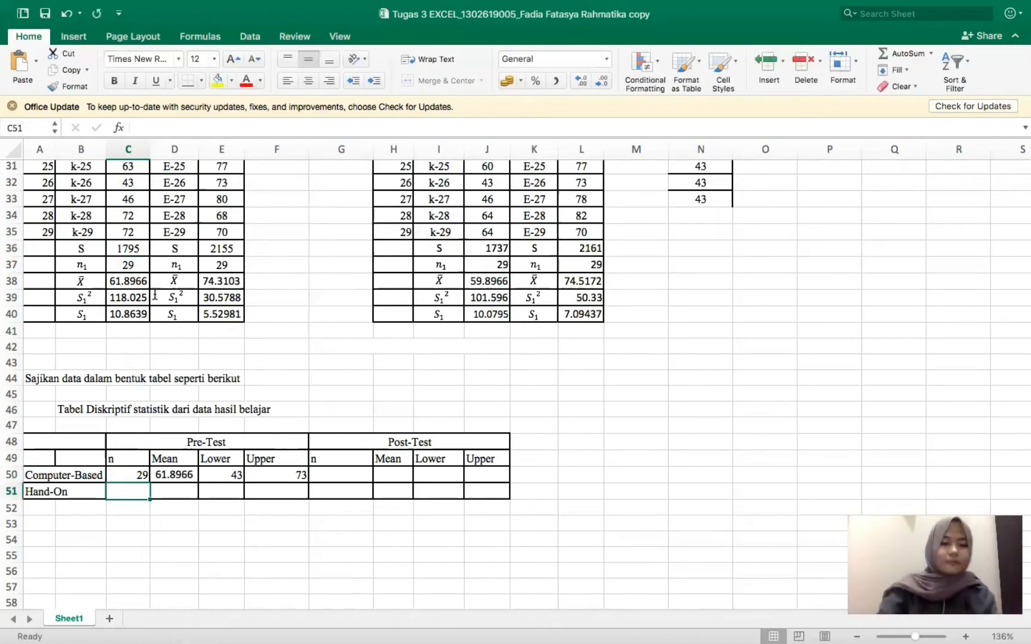
Copy the Hand-On pre-test scores J7:J35 into the empty column P, starting at cell P5
scroll(403, 438, "up", 10)
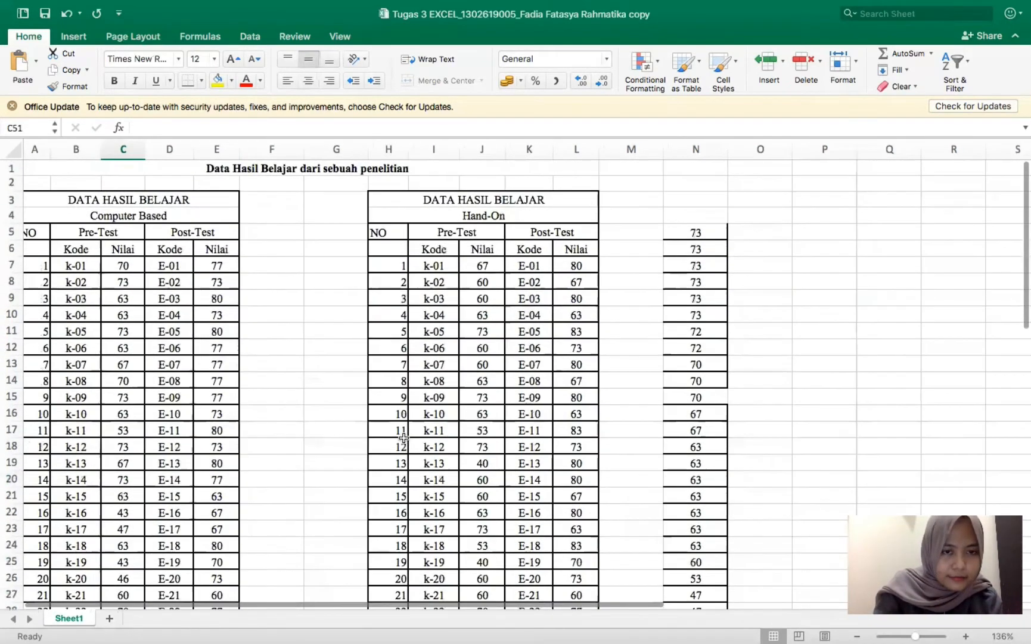
scroll(404, 438, "down", 1)
scroll(404, 438, "right", 2)
left_click(437, 248)
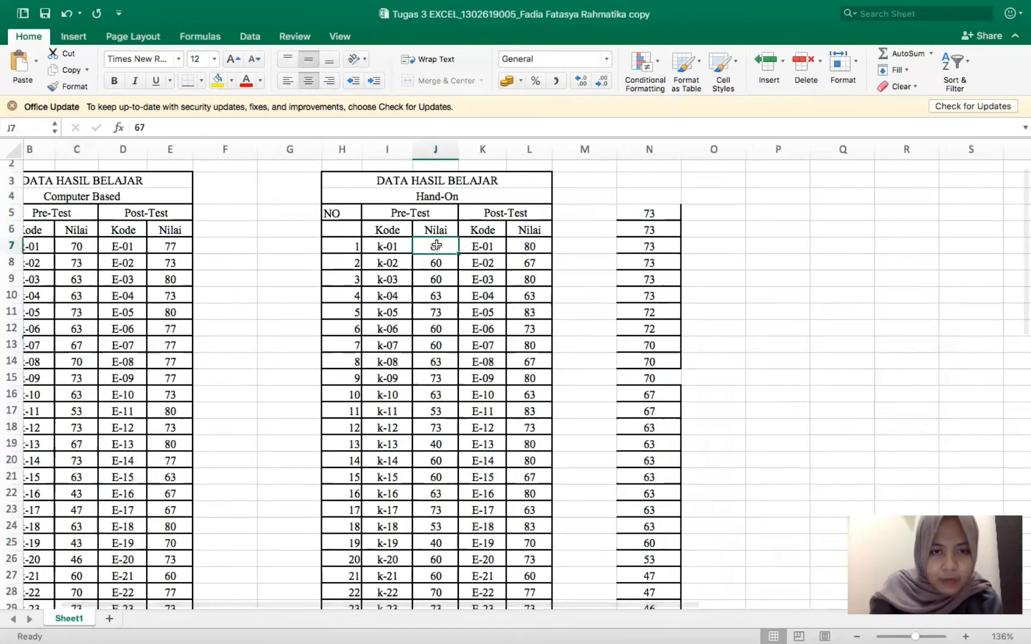
left_click_drag(443, 250, 441, 593)
key("super+c")
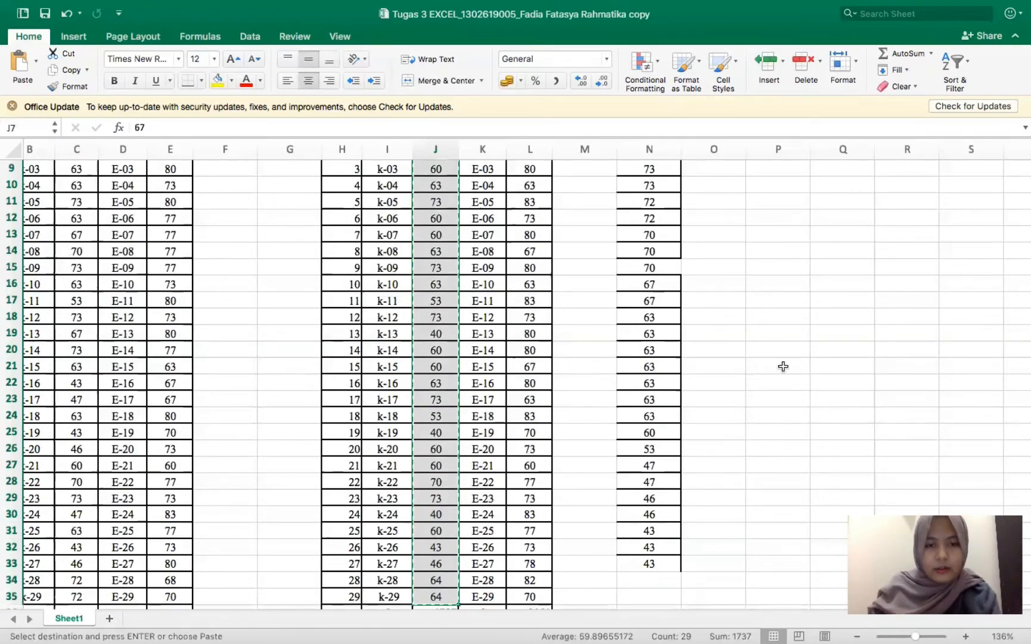
scroll(785, 366, "up", 5)
left_click(749, 234)
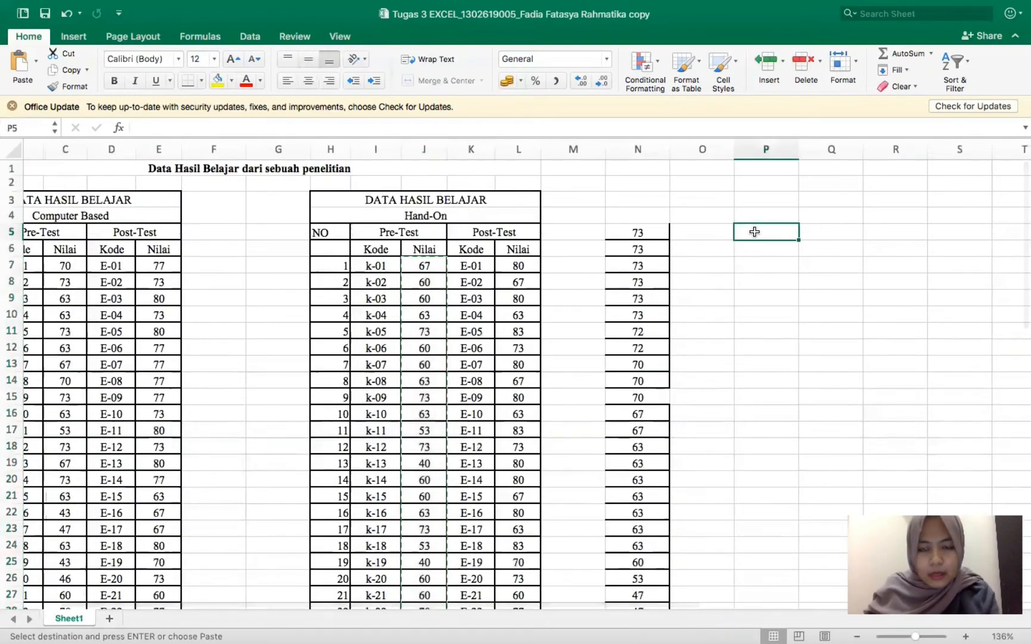
key("super+v")
scroll(783, 313, "down", 3)
scroll(782, 313, "down", 5)
scroll(783, 313, "up", 10)
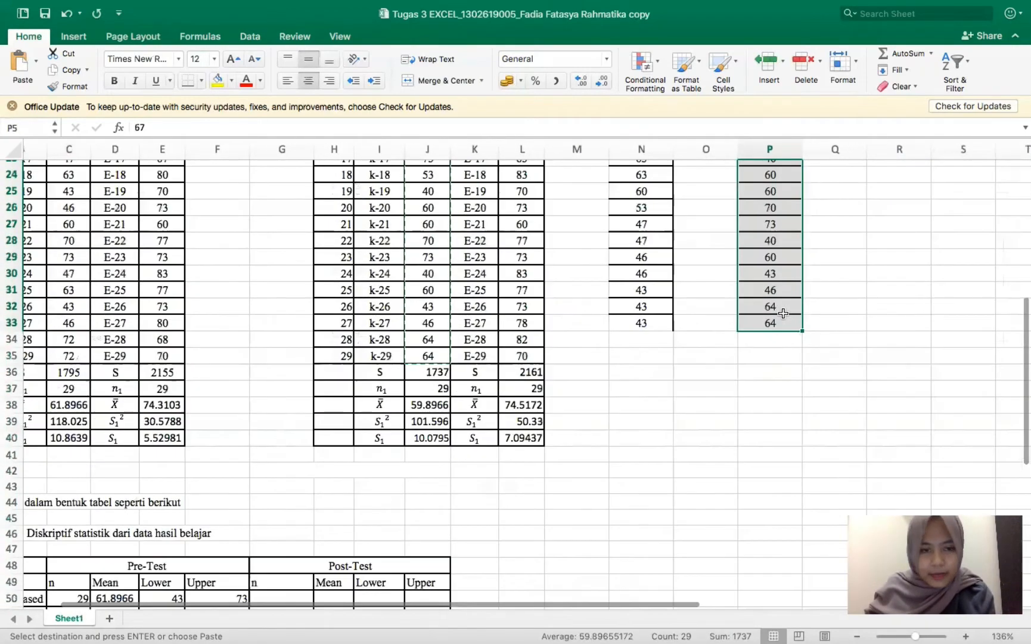
Sort the copied Hand-On pre-test scores in column P from largest to smallest
scroll(783, 313, "down", 1)
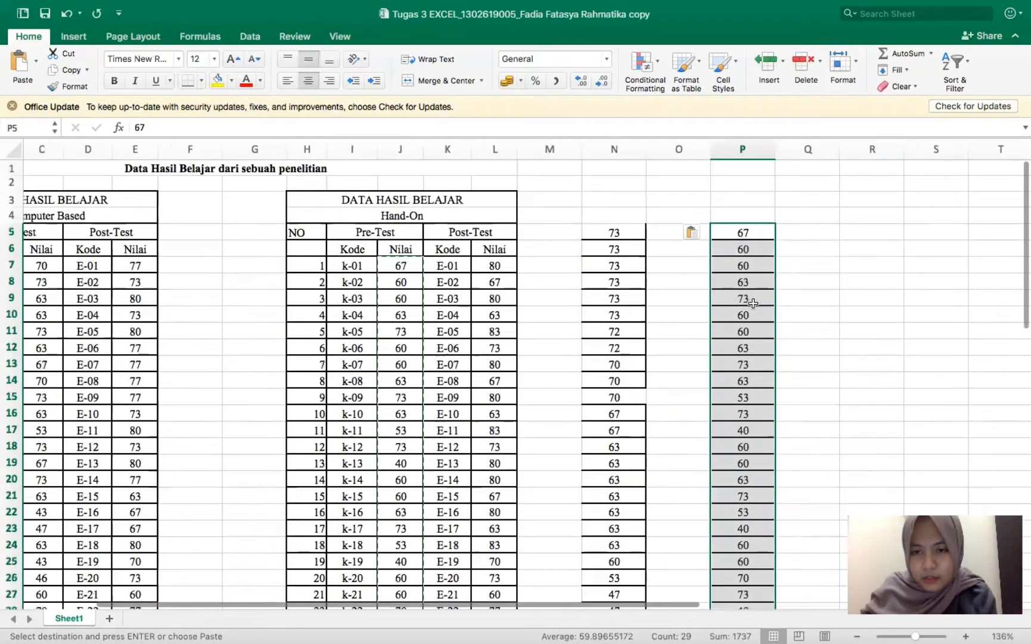
right_click(753, 302)
mouse_move(787, 471)
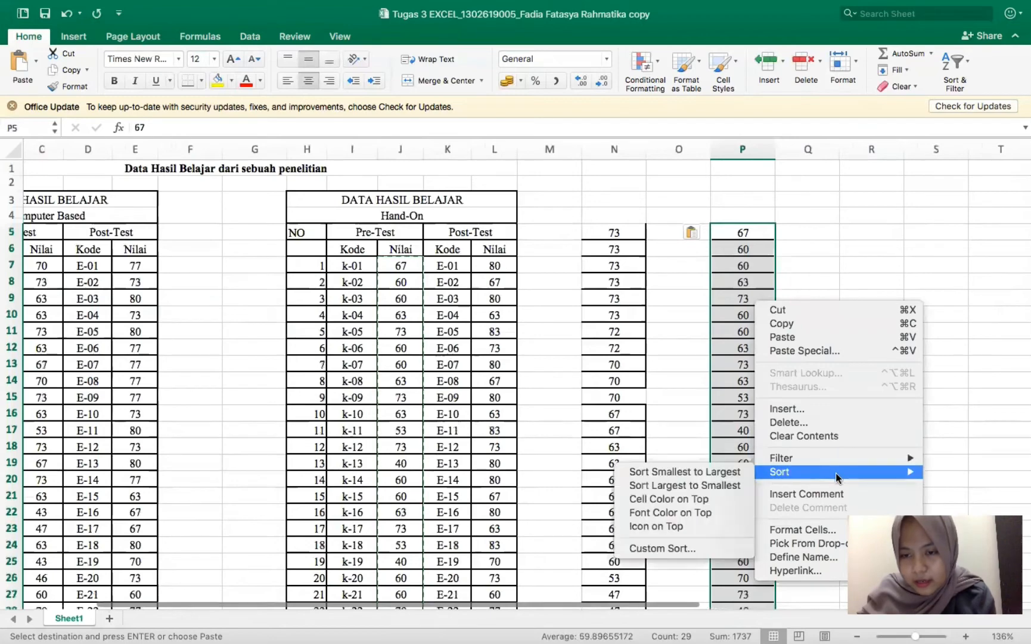
left_click(746, 485)
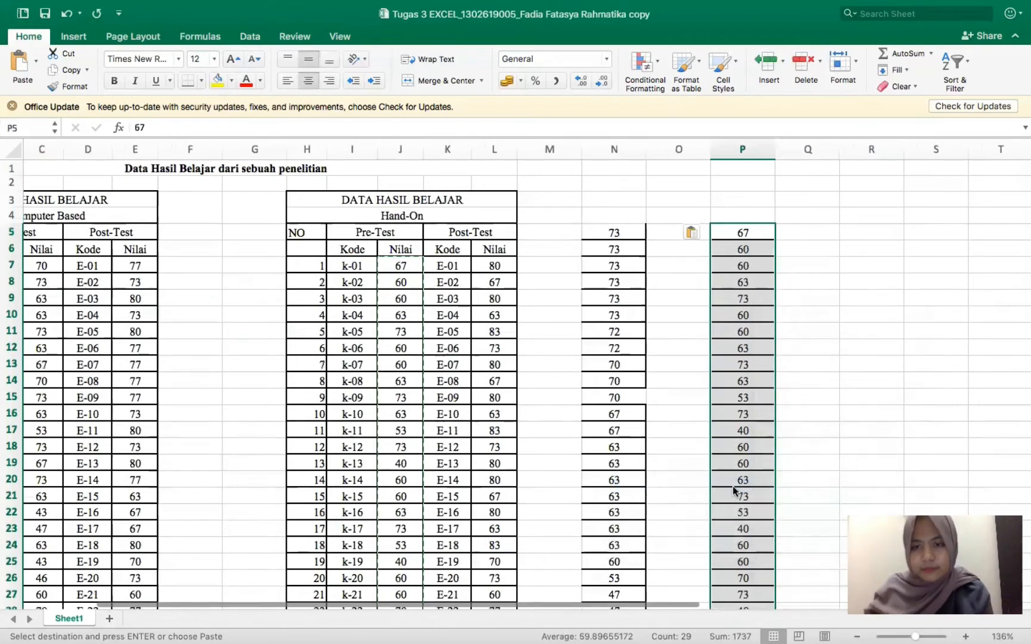
Enter 73 as the Upper value in F51 and 40 as the Lower value in E51 for the Hand-On pre-test
scroll(767, 249, "down", 8)
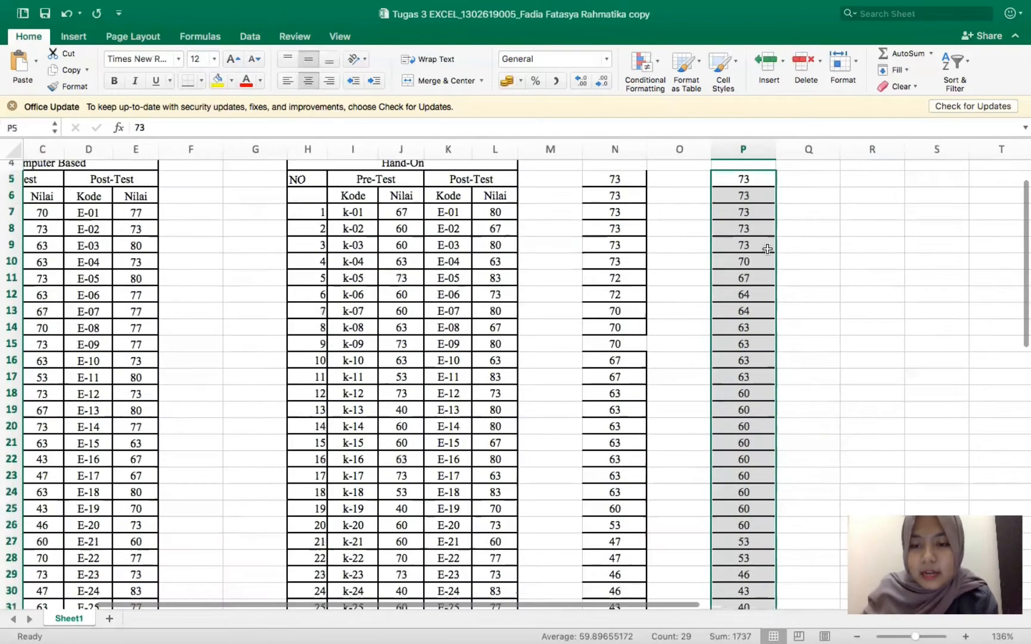
scroll(767, 249, "down", 3)
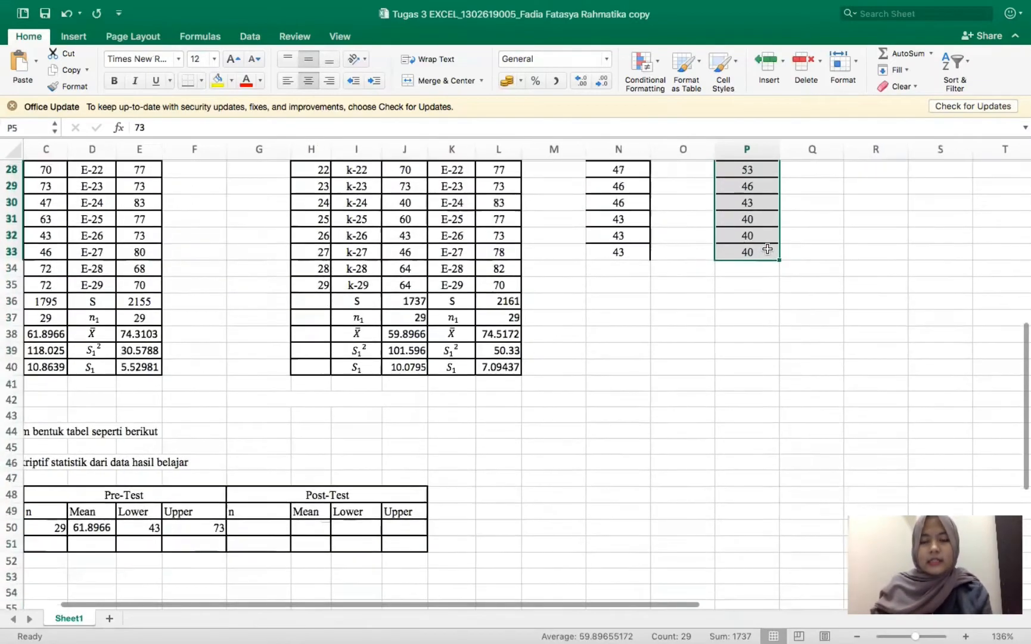
scroll(767, 248, "up", 1)
scroll(768, 249, "up", 8)
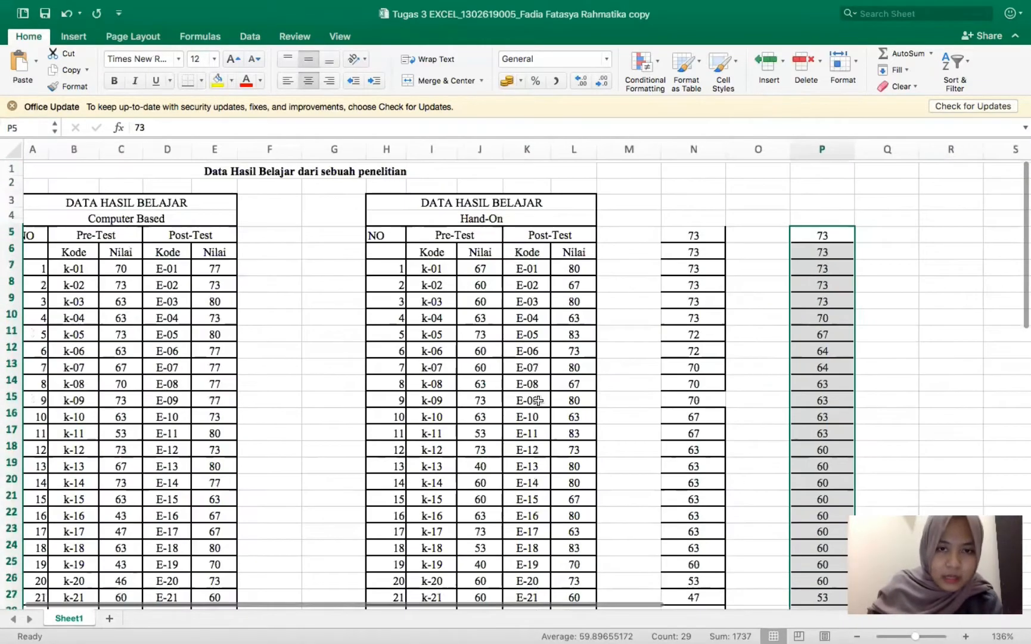
scroll(538, 401, "down", 4)
scroll(538, 400, "down", 9)
scroll(538, 400, "up", 1)
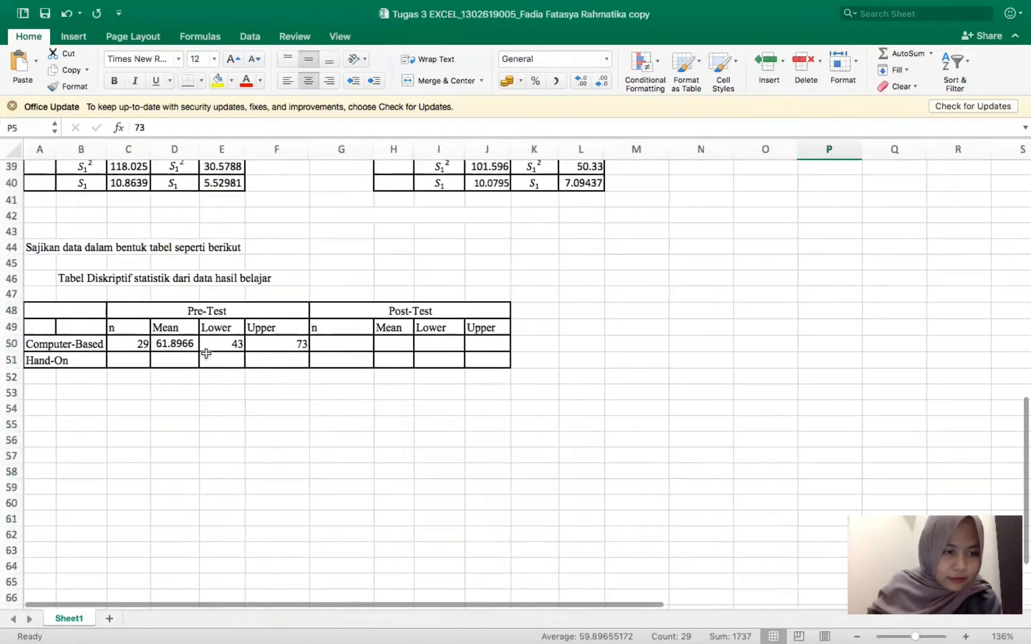
left_click(279, 366)
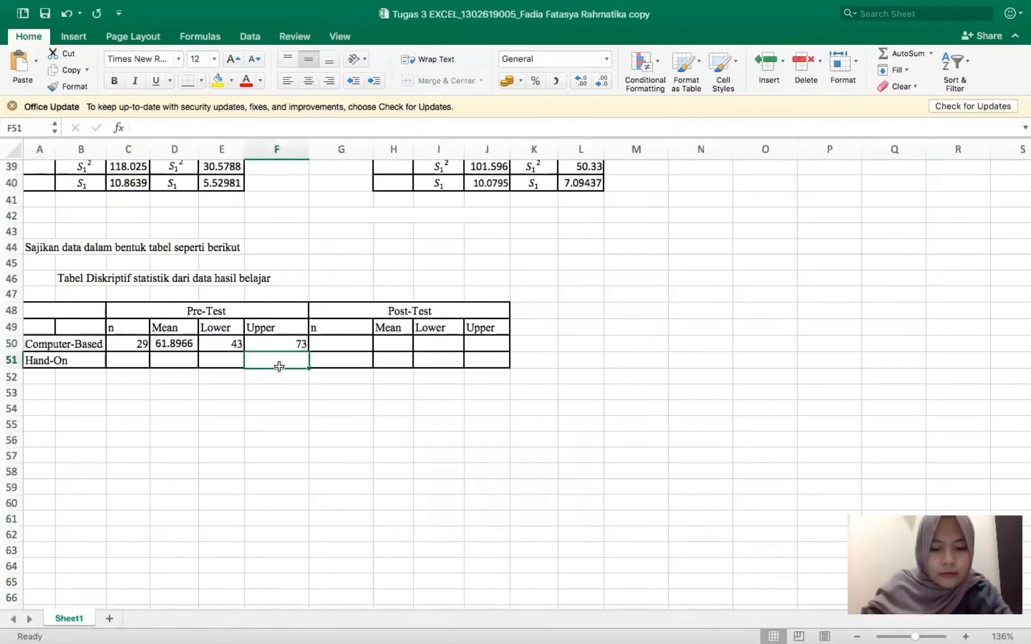
type("73")
key("Left")
type("40")
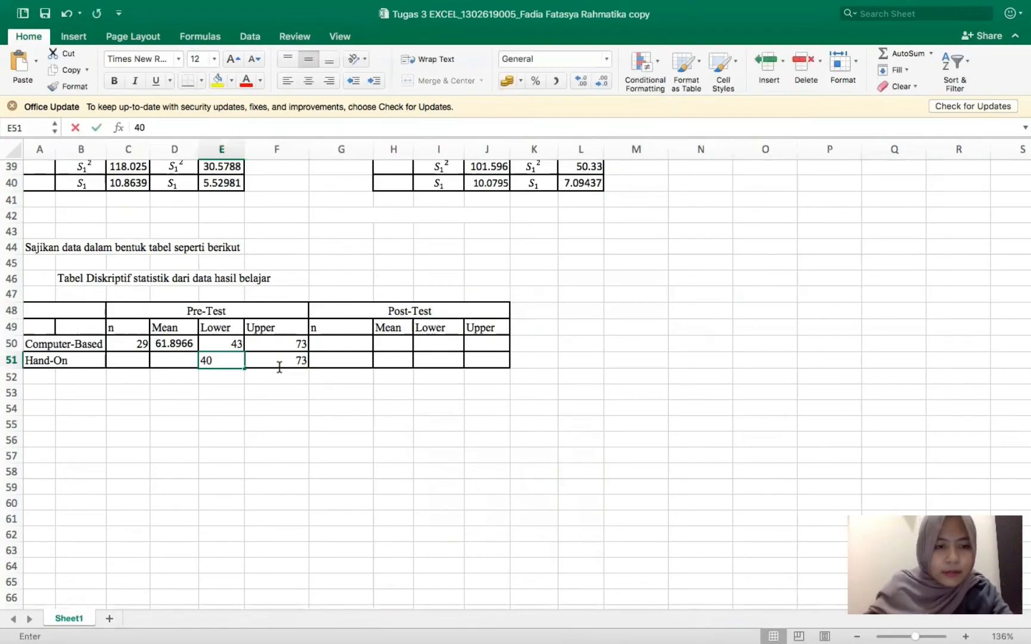
scroll(279, 366, "up", 1)
key("Left")
Fill the Hand-On pre-test Mean in cell D51 with a reference to the calculated average, =J38
scroll(497, 301, "up", 12)
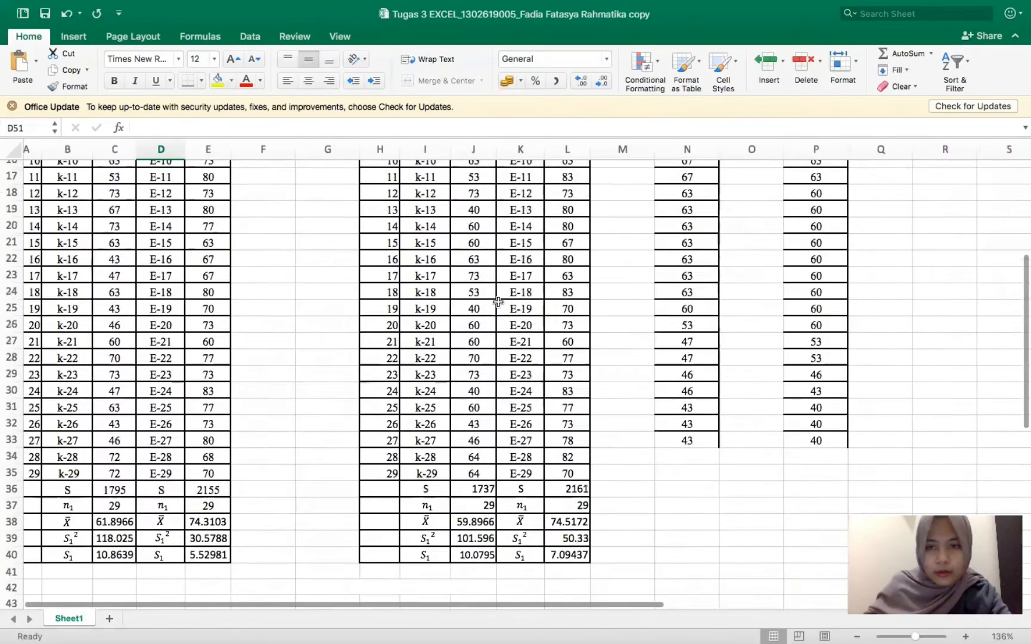
scroll(498, 302, "down", 6)
scroll(498, 302, "down", 4)
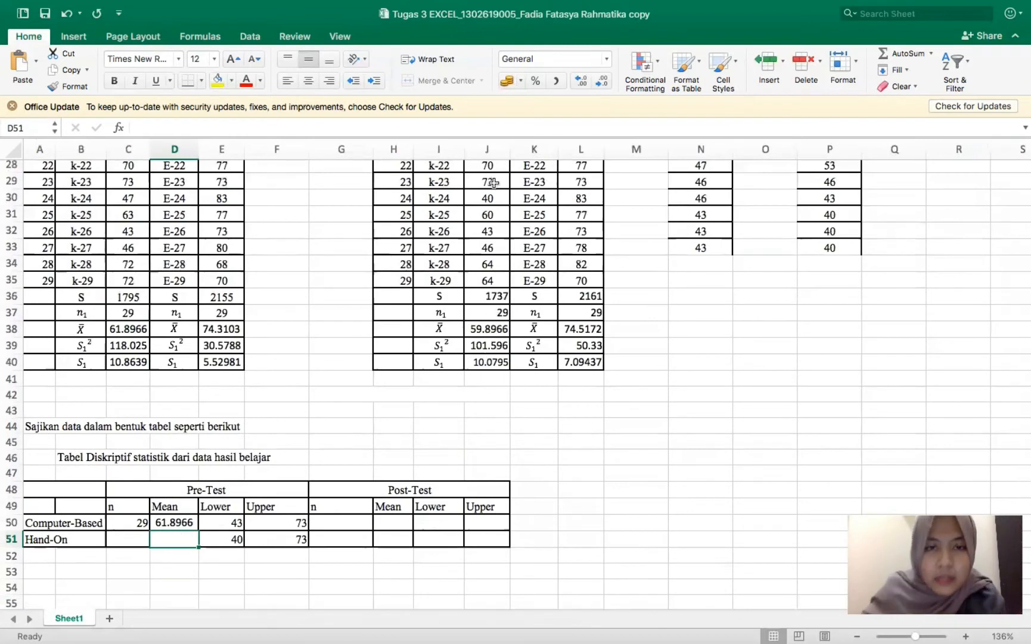
left_click(489, 327)
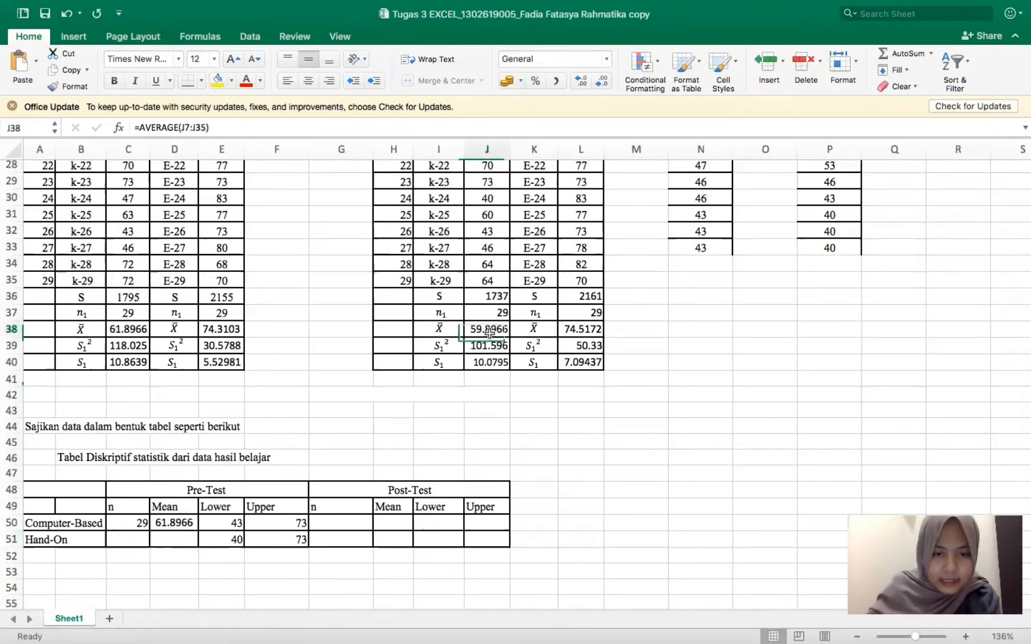
left_click(172, 542)
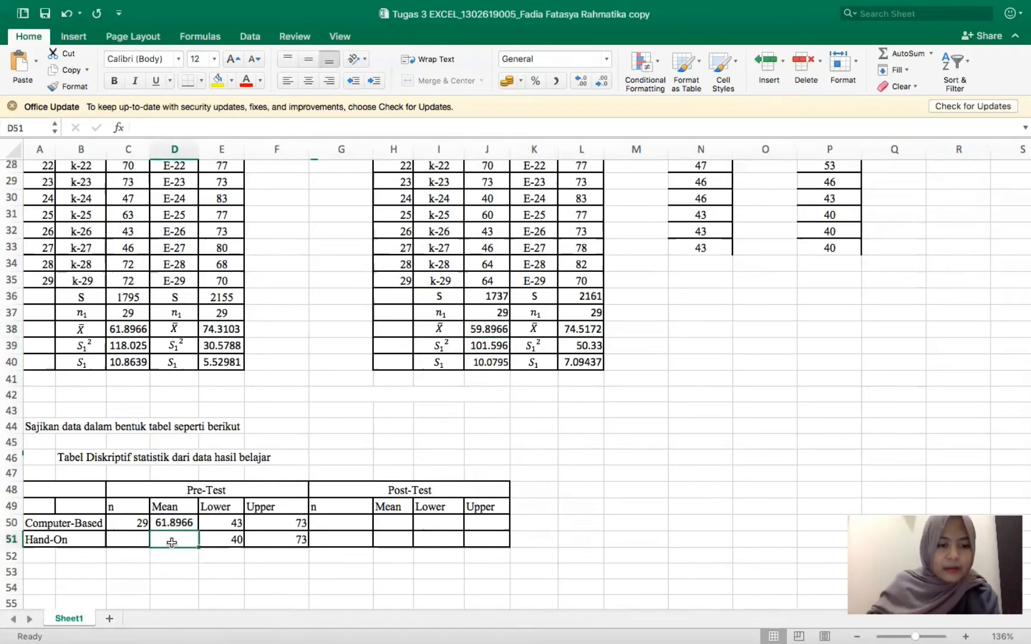
type("=j")
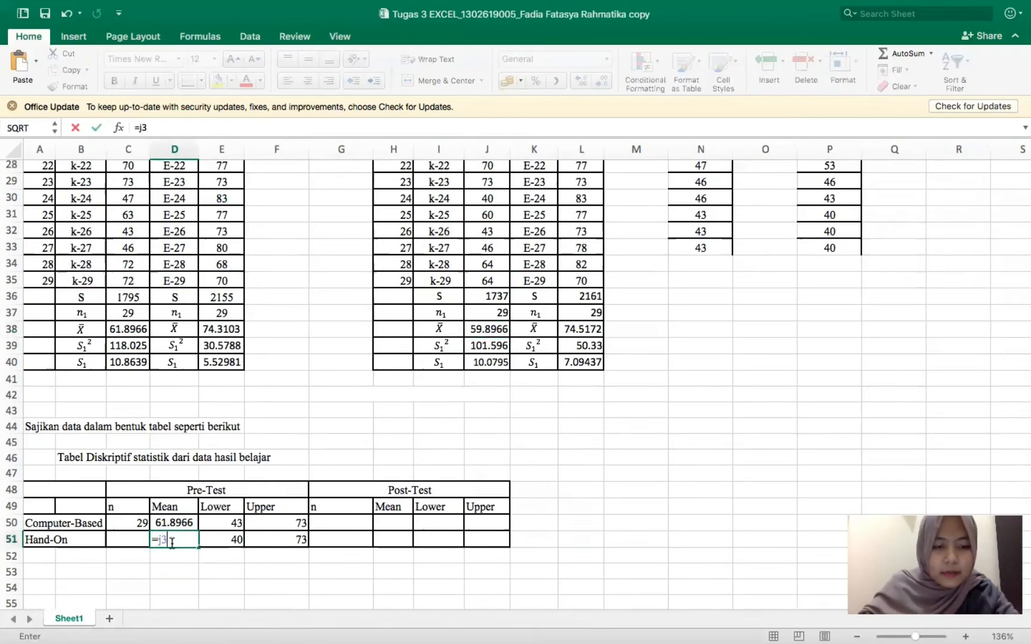
type("3")
key("Return")
Fill the Hand-On pre-test n in cell C51 with a reference to the calculated count, =J37
left_click(136, 540)
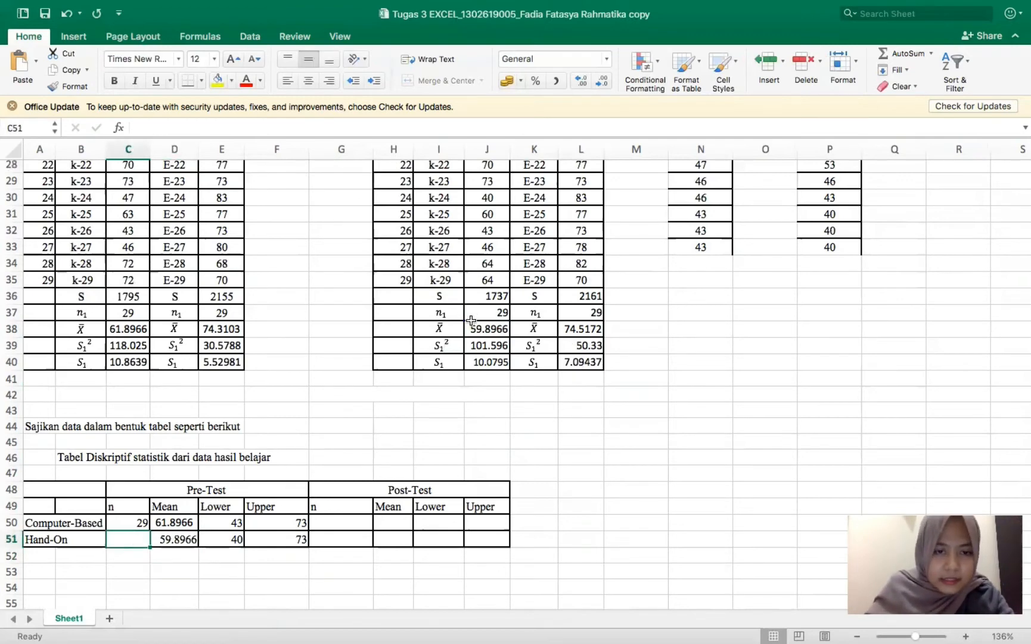
type("=j37")
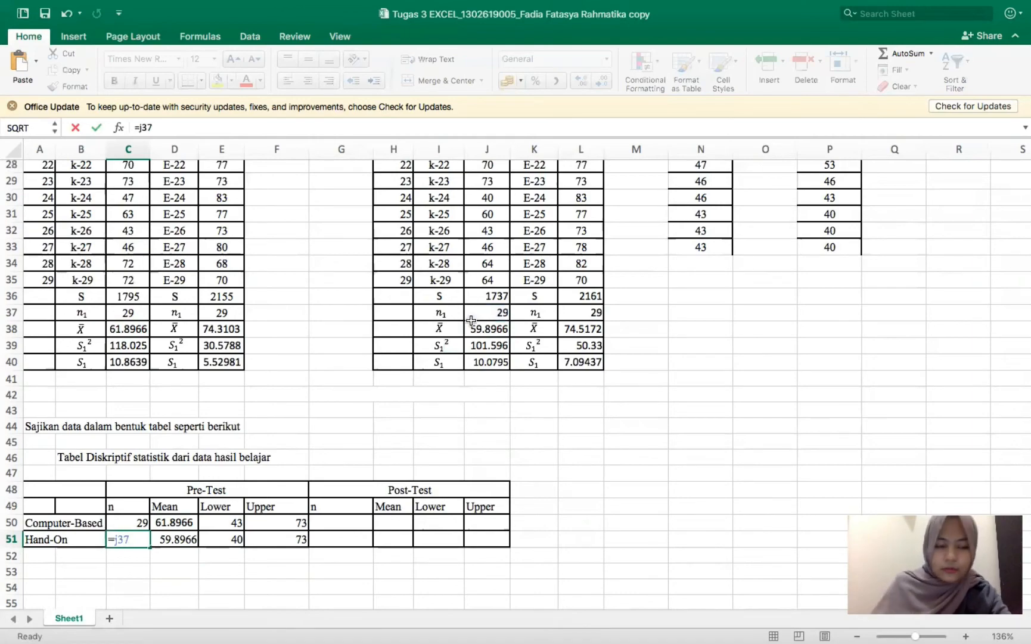
key("Return")
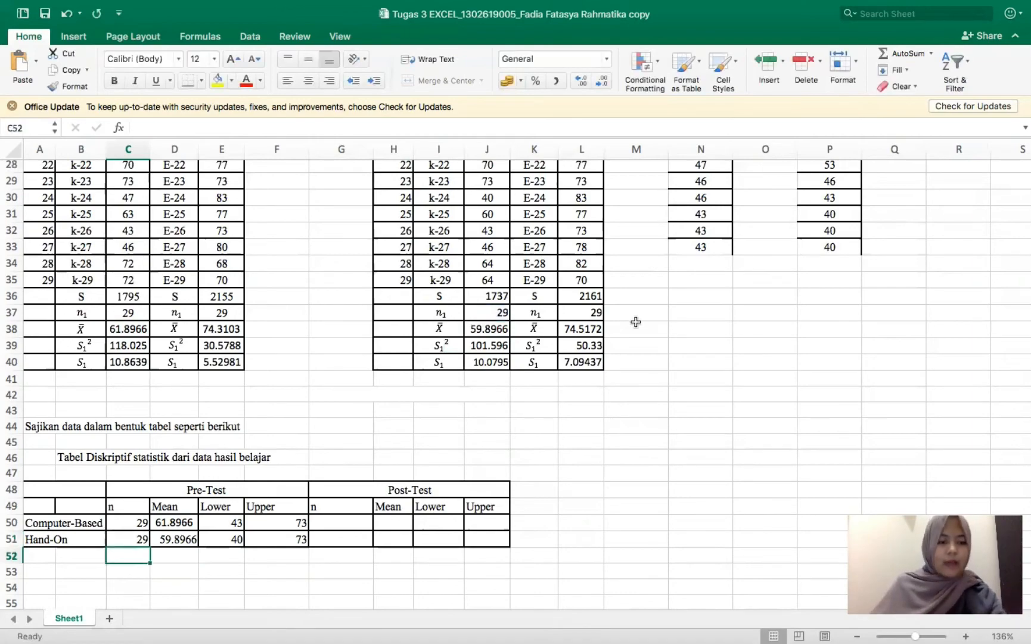
Copy the Computer Based post-test scores E7:E35 into the empty column R, starting at cell R5
scroll(414, 502, "up", 10)
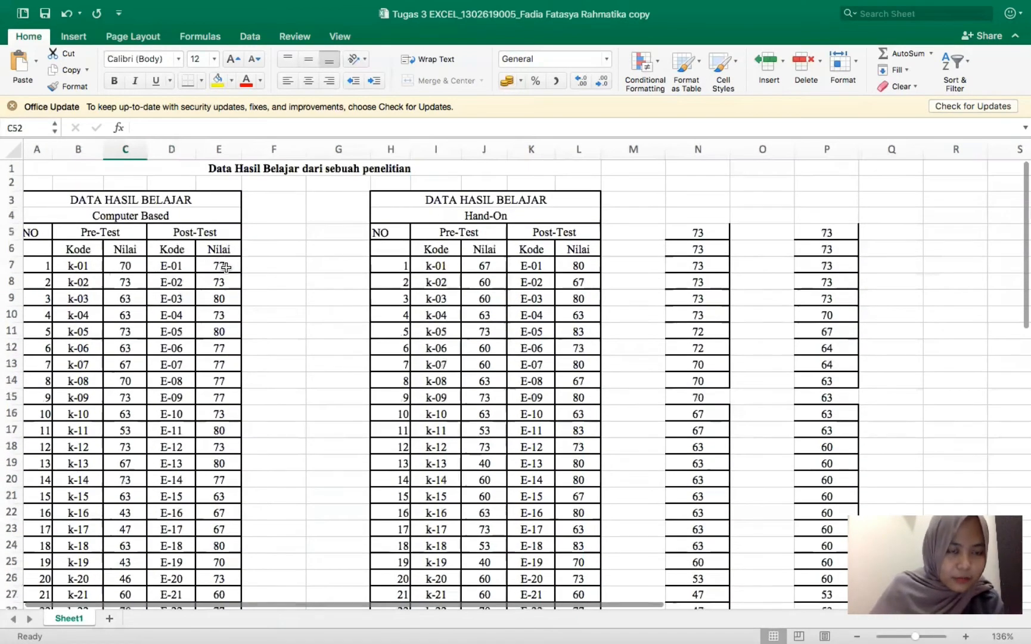
left_click_drag(224, 270, 221, 582)
key("super+c")
scroll(742, 437, "right", 2)
scroll(742, 438, "up", 1)
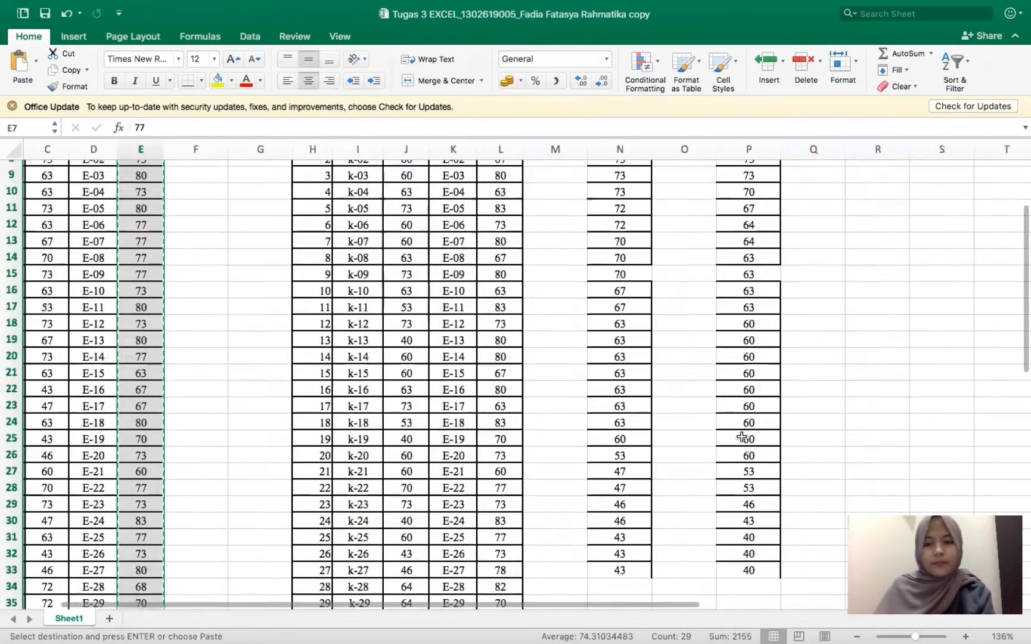
scroll(742, 437, "up", 8)
scroll(742, 437, "right", 7)
left_click(536, 231)
key("super+v")
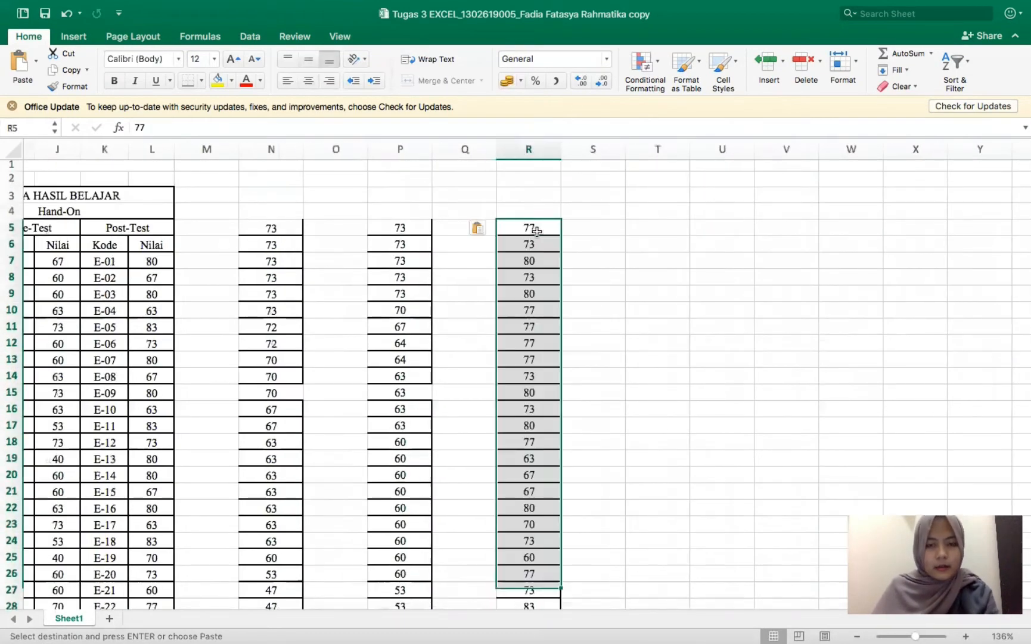
scroll(536, 231, "down", 4)
scroll(537, 232, "up", 5)
scroll(536, 231, "left", 1)
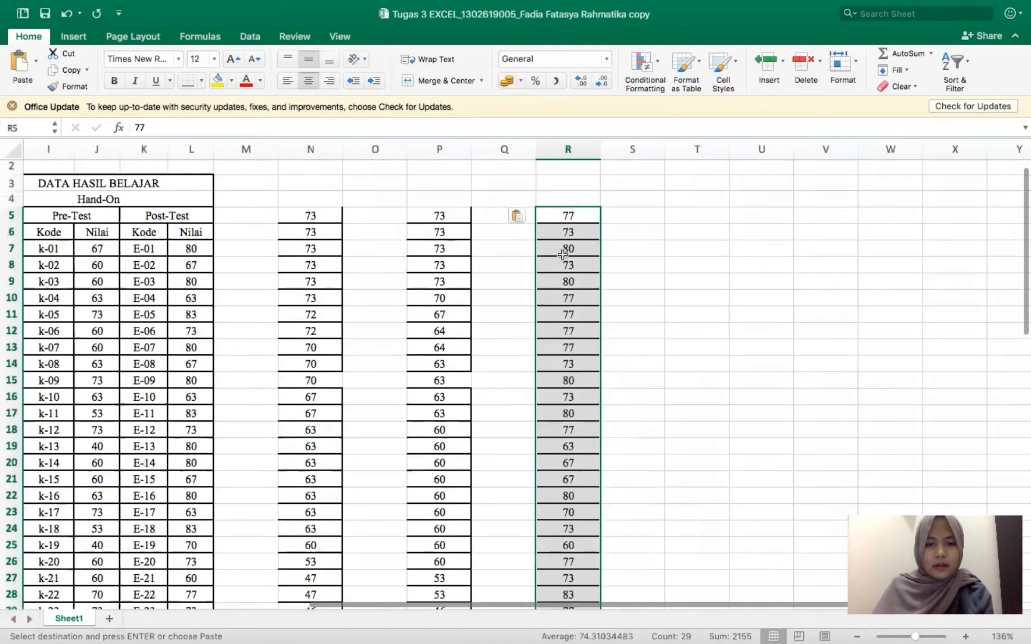
Sort the copied Computer Based post-test scores in column R from largest to smallest
right_click(562, 254)
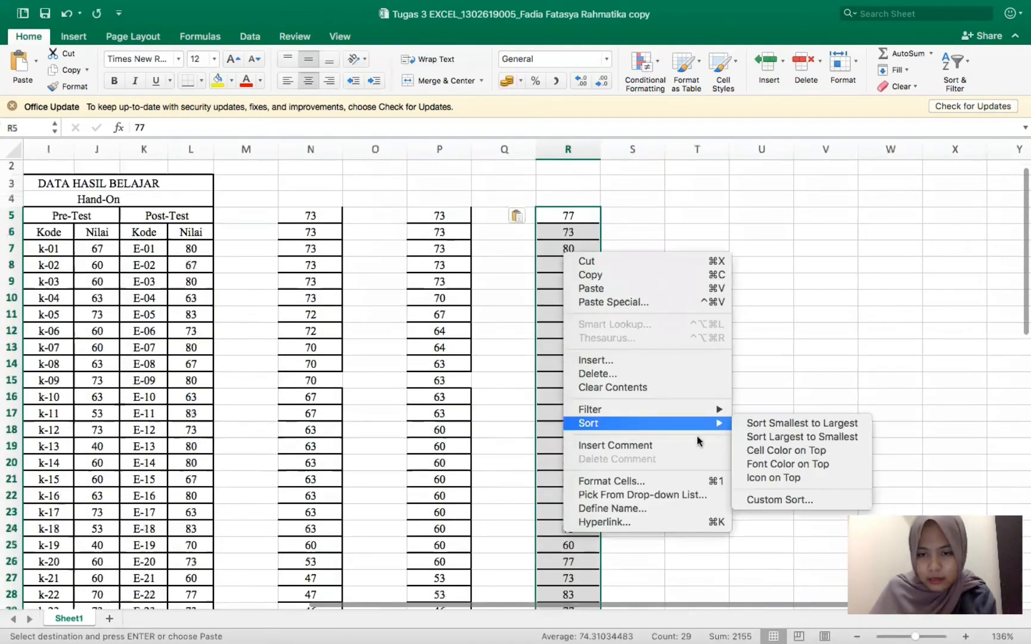
mouse_move(727, 425)
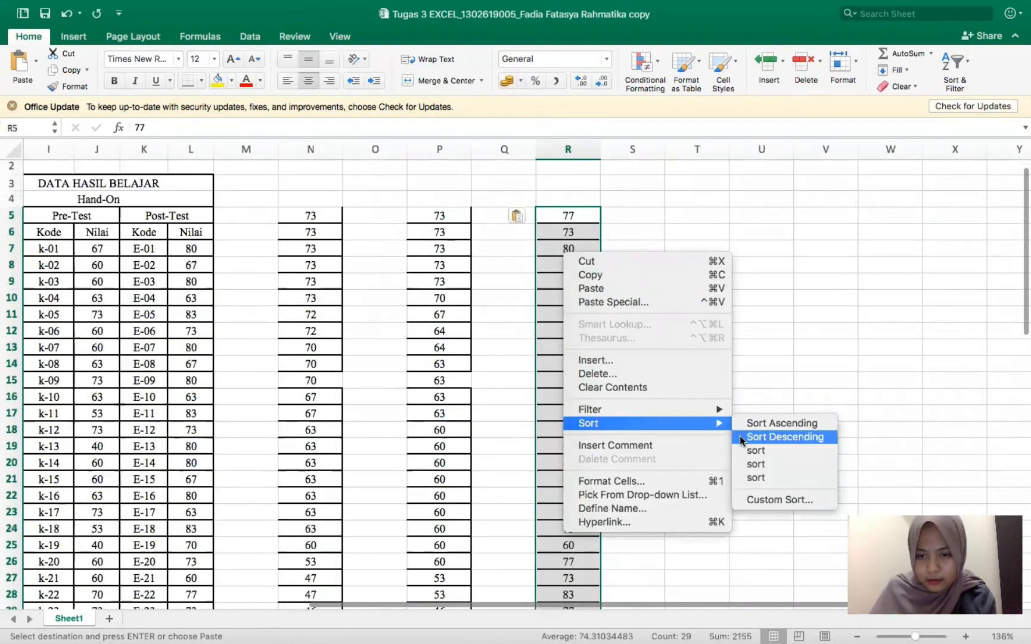
left_click(786, 436)
right_click(574, 257)
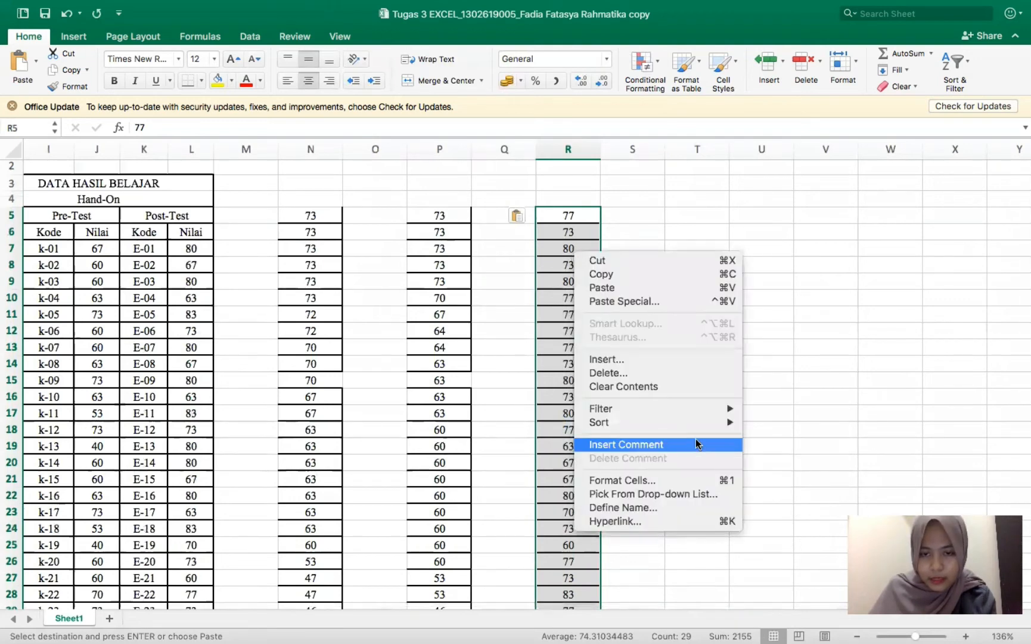
mouse_move(693, 421)
left_click(760, 437)
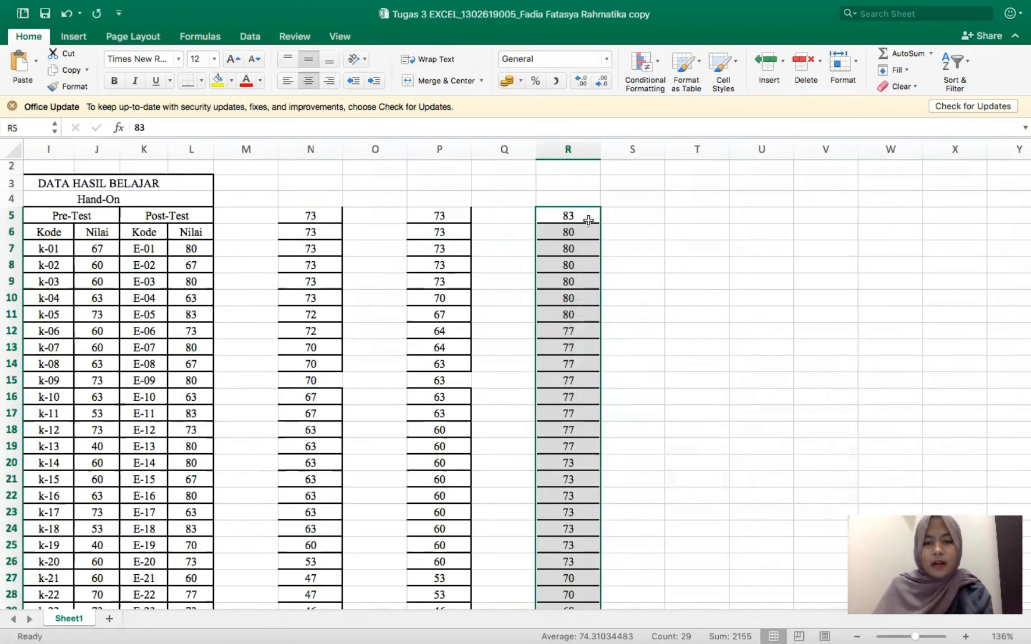
scroll(590, 222, "down", 10)
scroll(591, 221, "left", 2)
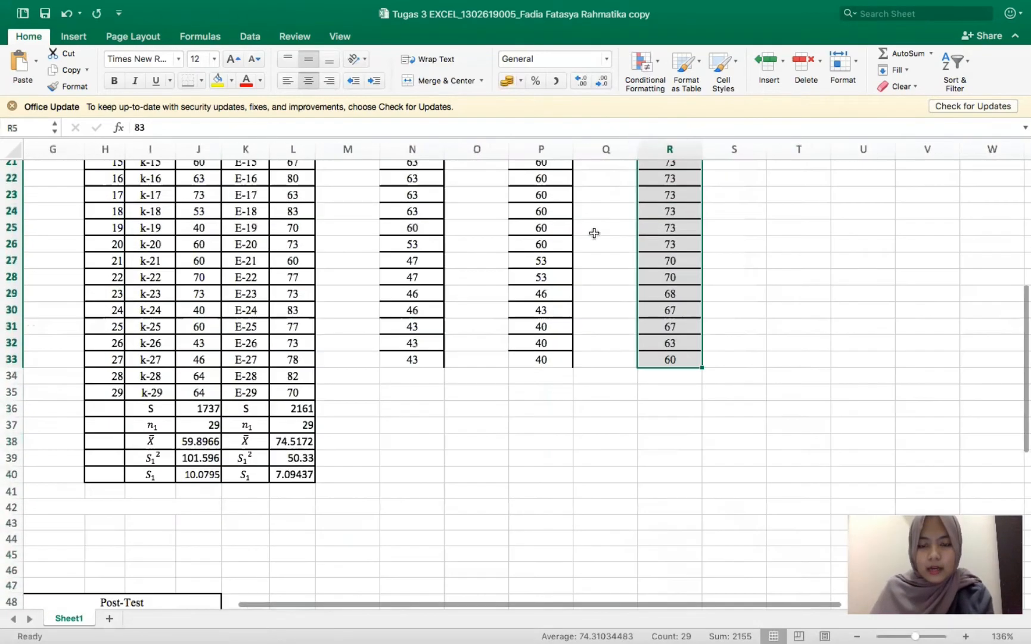
scroll(672, 342, "down", 4)
scroll(672, 341, "left", 3)
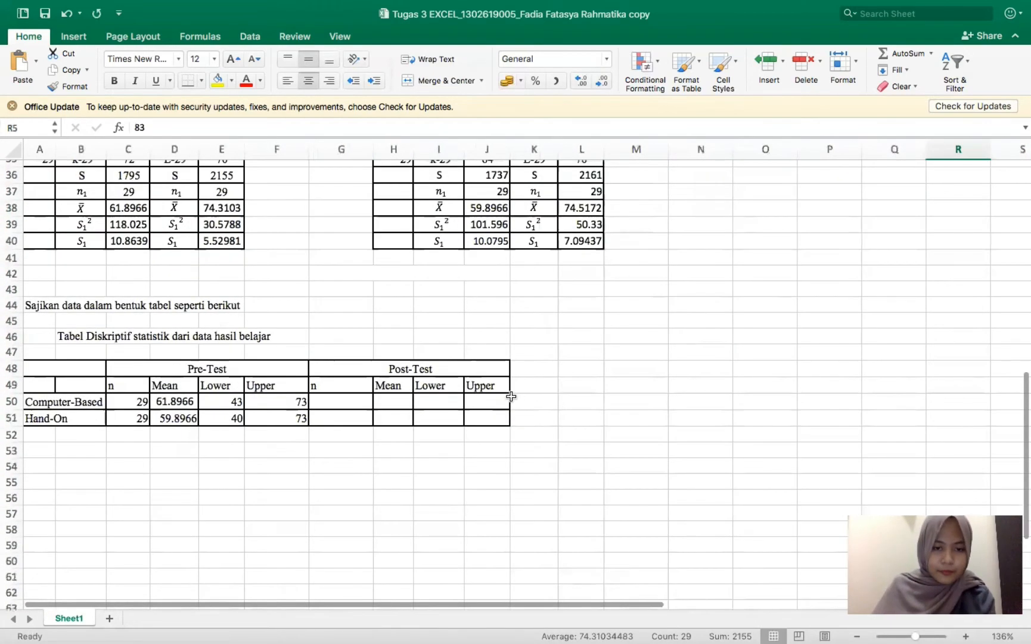
Enter the Computer-Based post-test range in the descriptive table: Upper 83 in J50 and Lower 60 in I50
left_click(492, 431)
type("8")
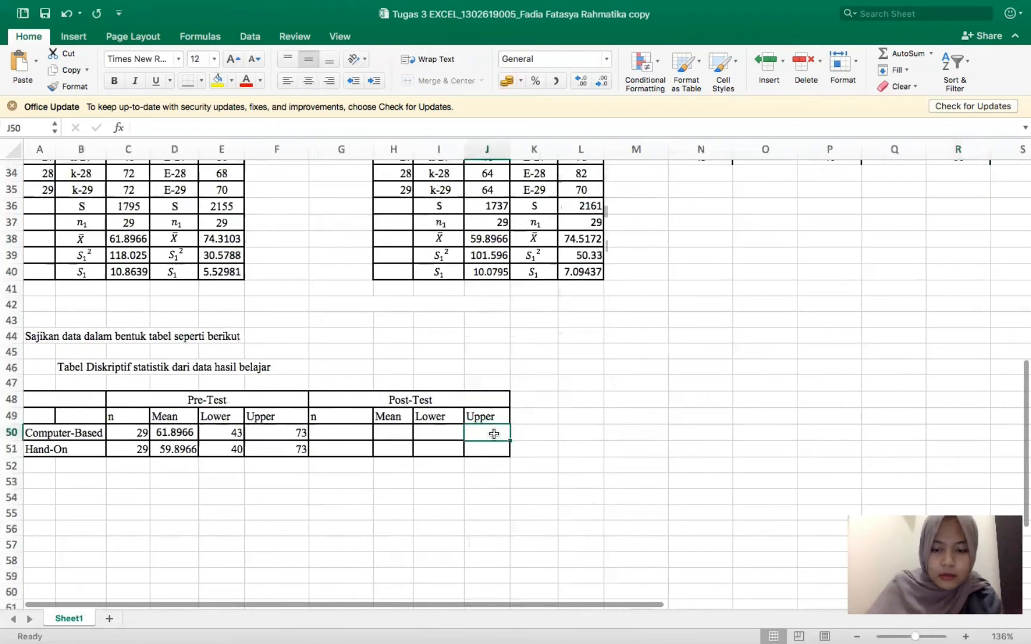
type("3")
key("Left")
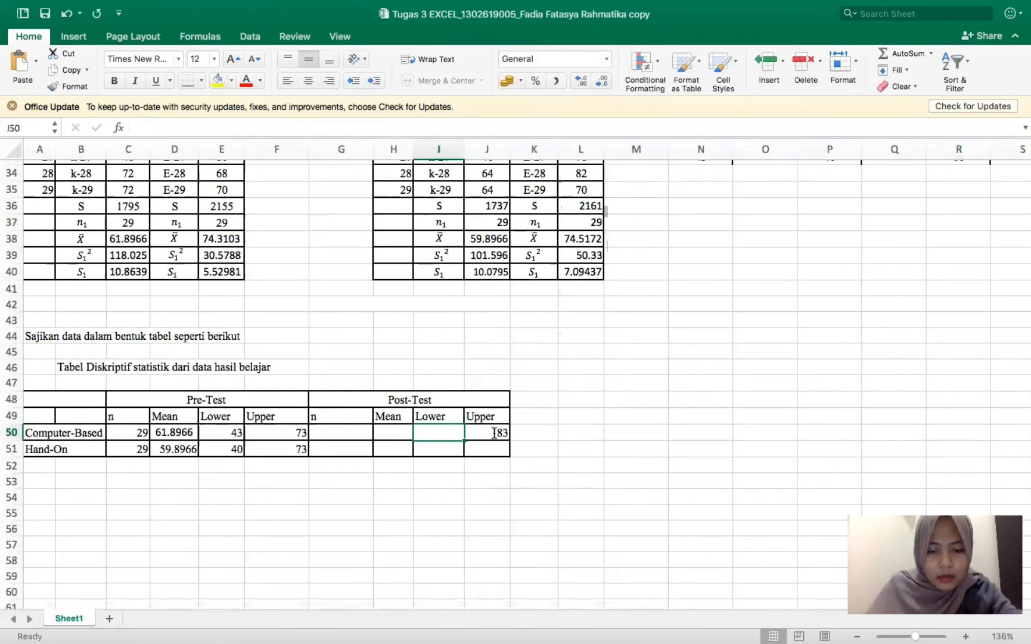
type("60")
key("Left")
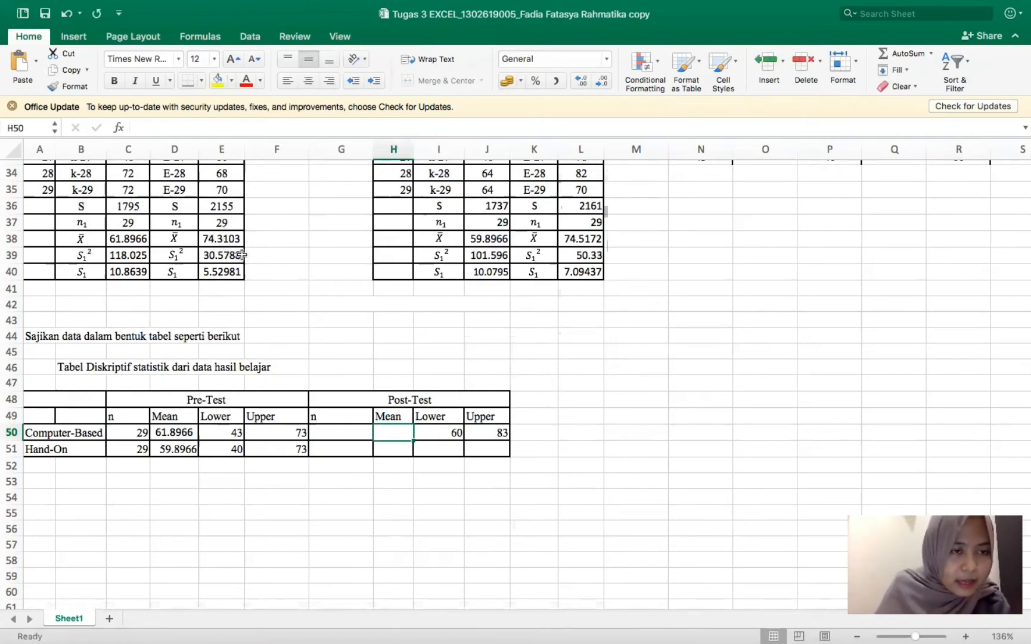
Fill the Computer-Based post-test Mean in H50 with =E38 and n in G50 with =E37
type("=E38")
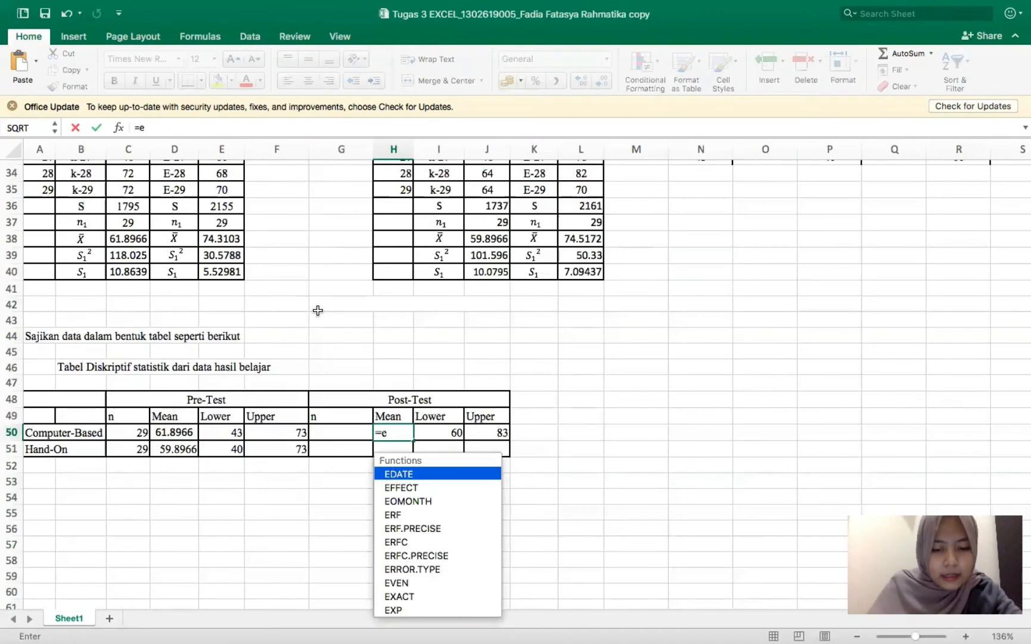
key("Return")
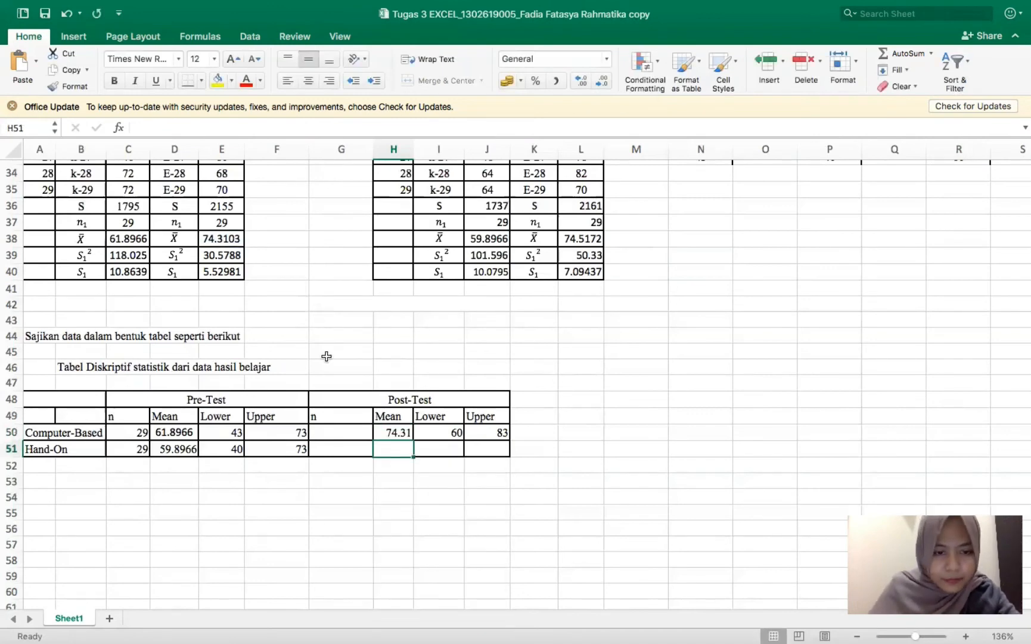
left_click(342, 436)
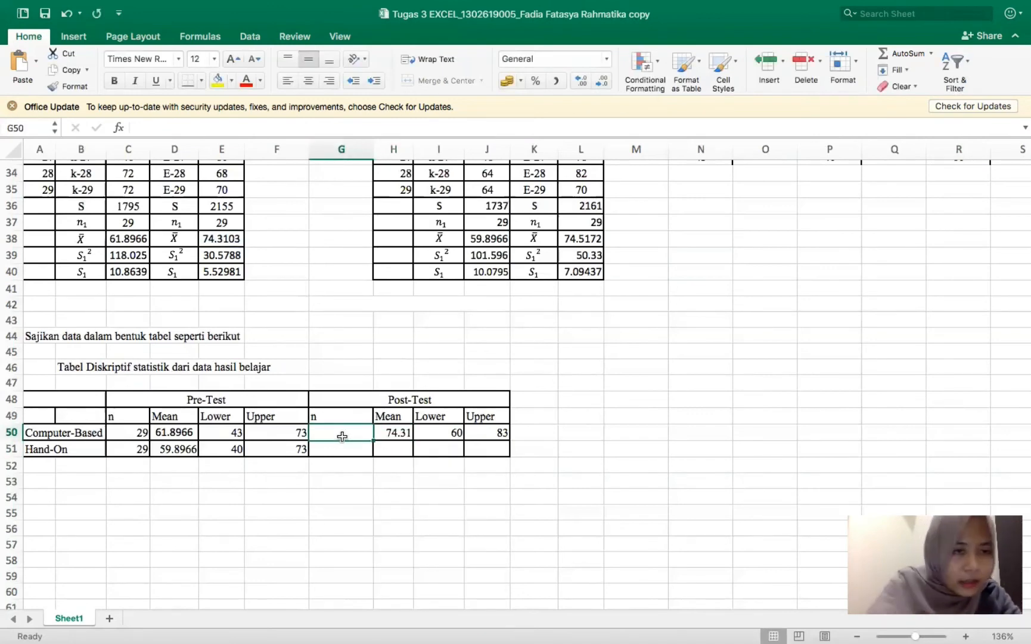
type("=e37")
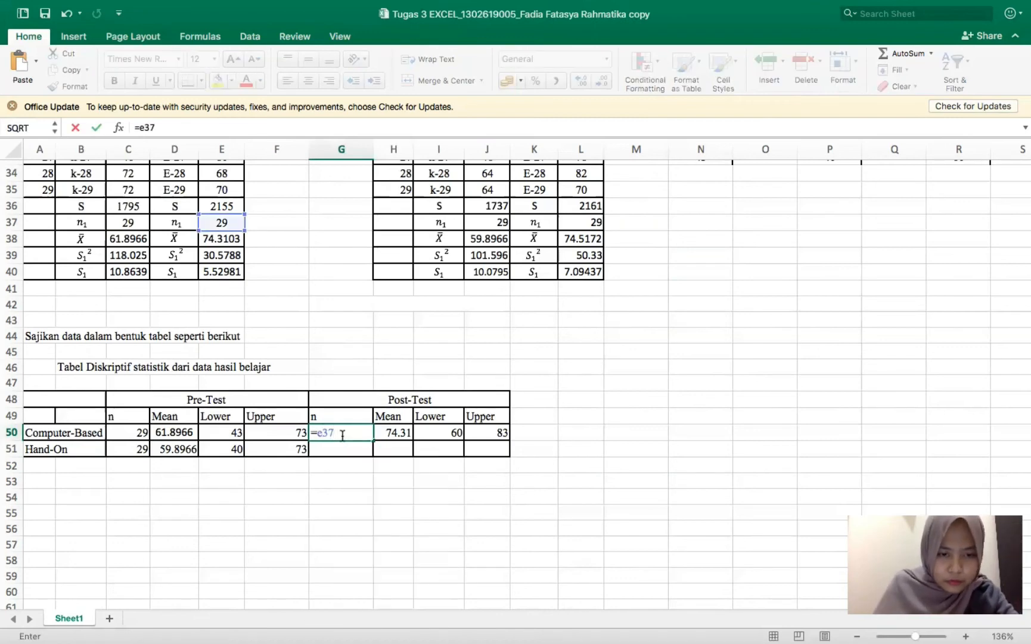
key("Return")
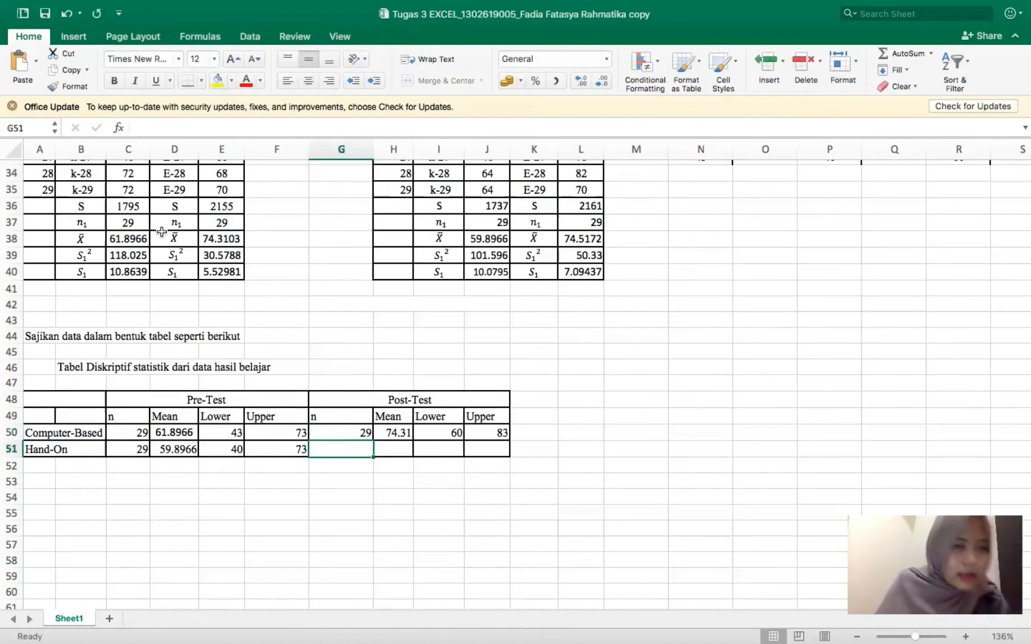
Copy the Hand-On post-test scores L7:L35 into the empty column T, starting at cell T5
scroll(512, 343, "up", 10)
scroll(512, 343, "up", 2)
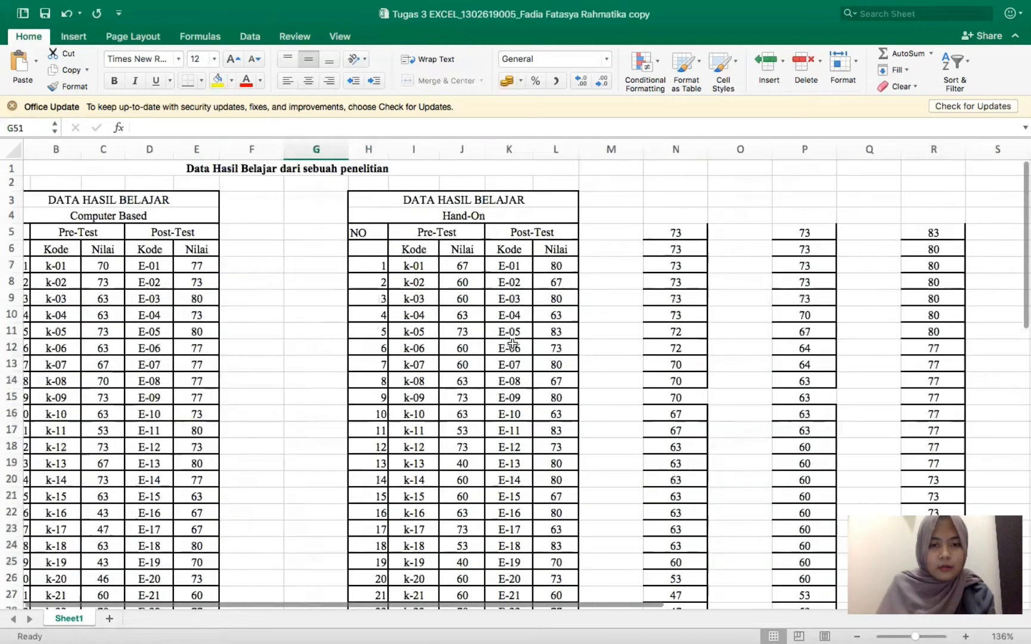
scroll(512, 343, "right", 2)
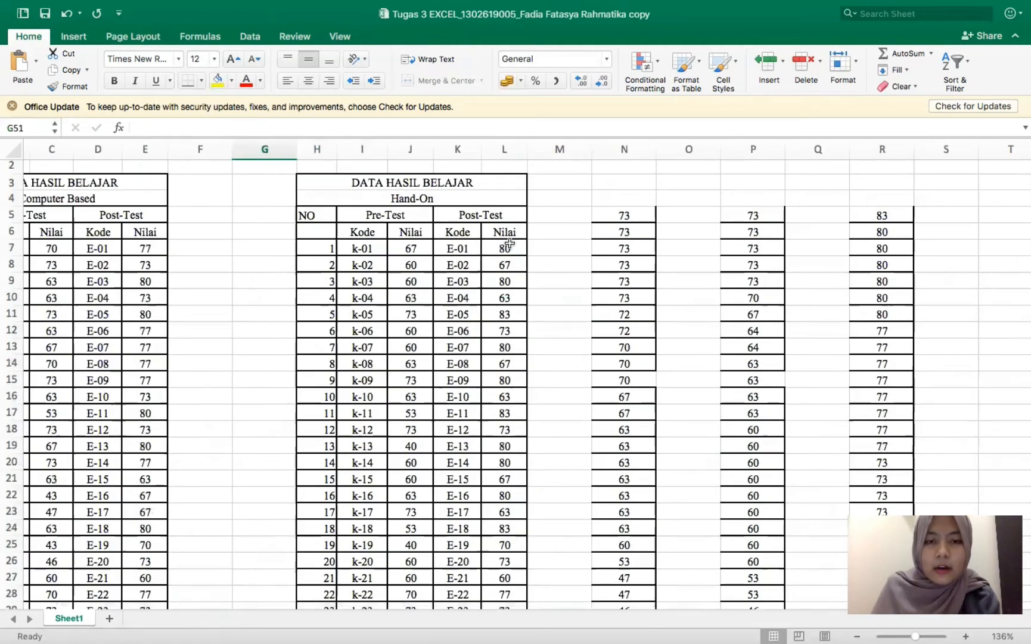
left_click(511, 250)
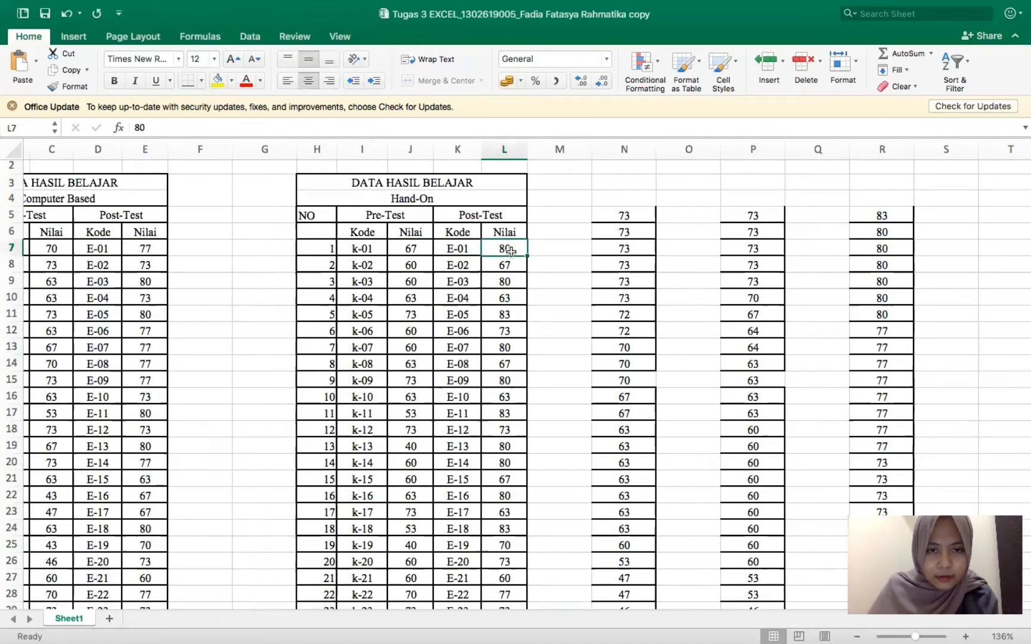
left_click_drag(510, 251, 511, 576)
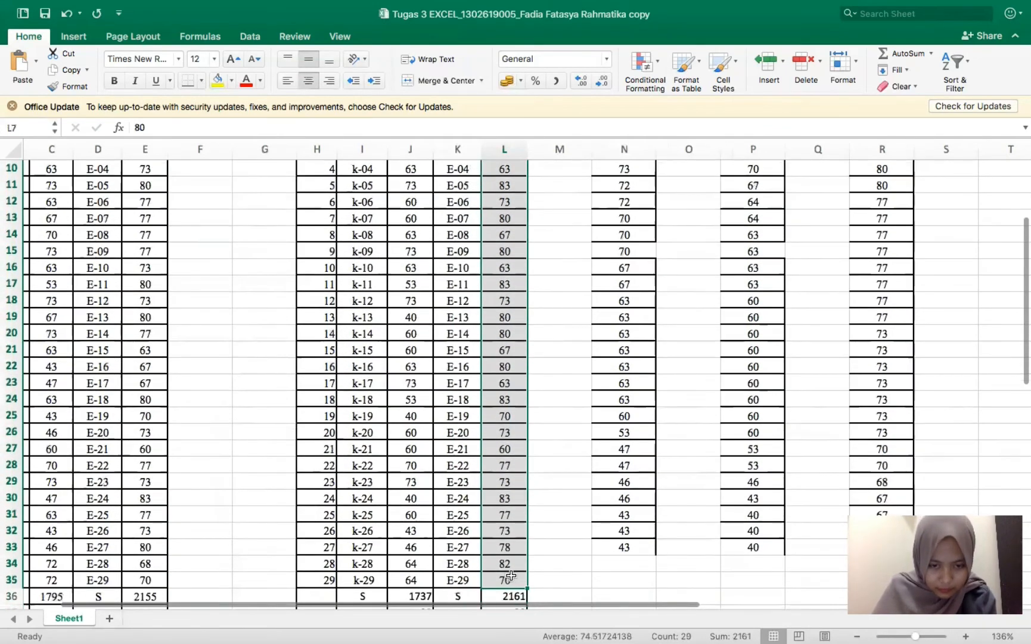
key("super+c")
scroll(871, 419, "up", 2)
scroll(870, 419, "right", 4)
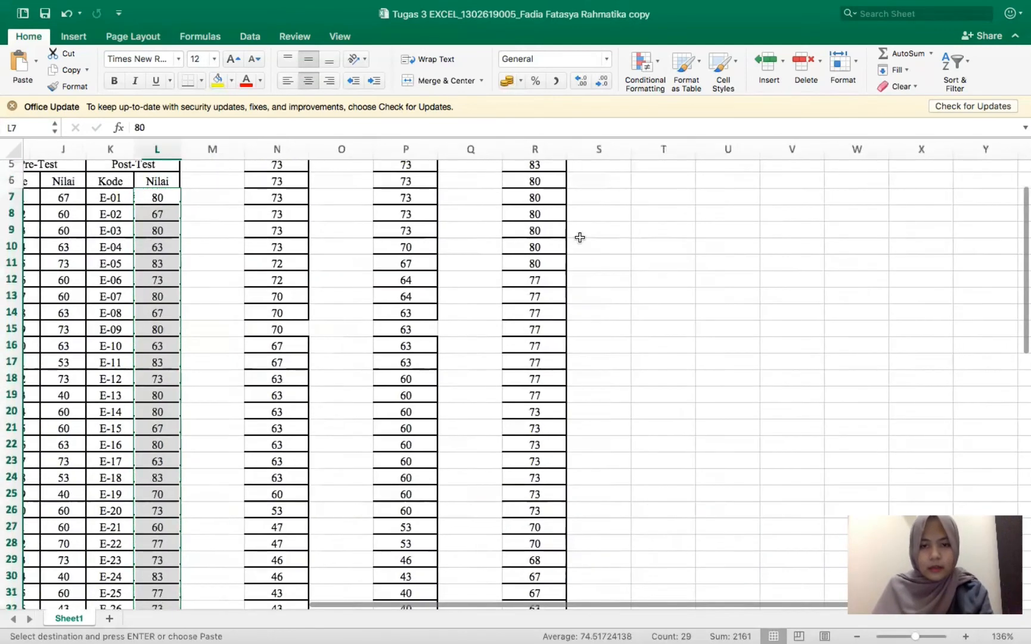
scroll(580, 237, "up", 3)
scroll(580, 237, "left", 1)
left_click(670, 233)
key("super+v")
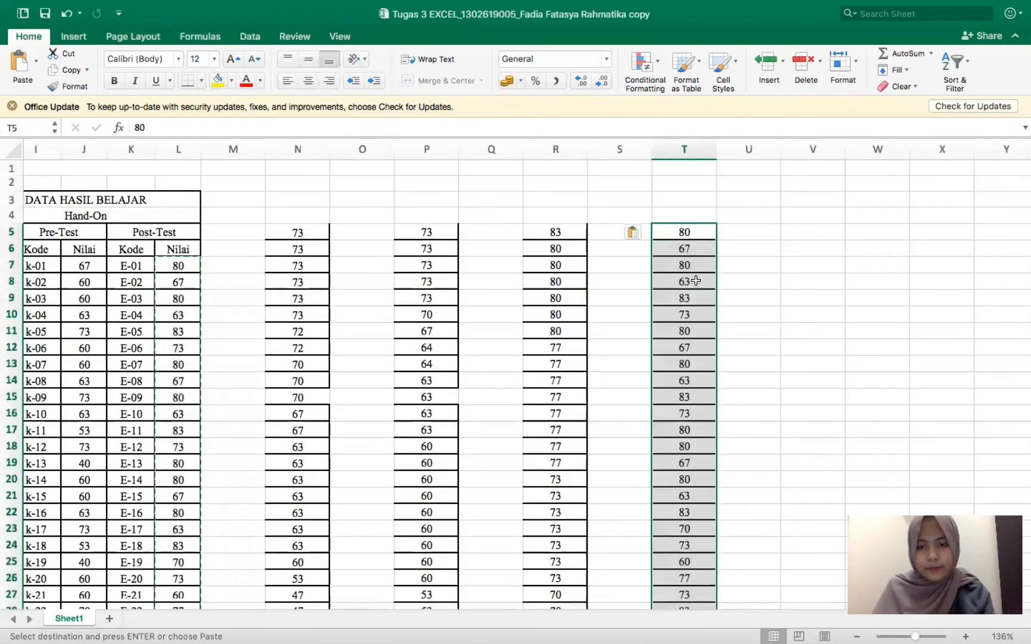
Sort the copied Hand-On post-test scores in column T from largest to smallest
scroll(696, 280, "down", 5)
scroll(697, 281, "up", 5)
scroll(698, 281, "left", 1)
right_click(724, 273)
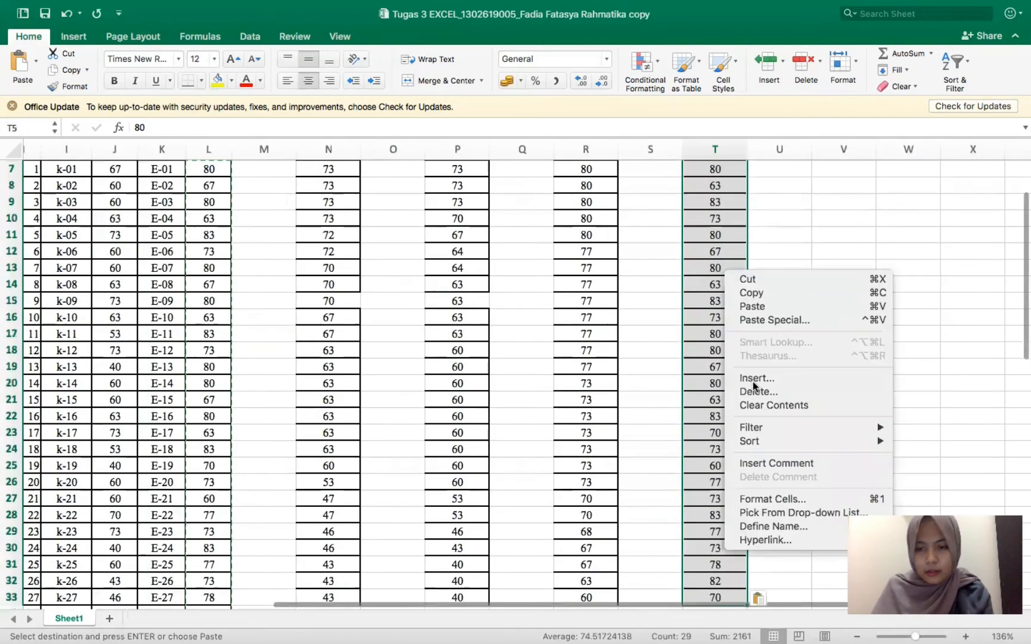
mouse_move(769, 440)
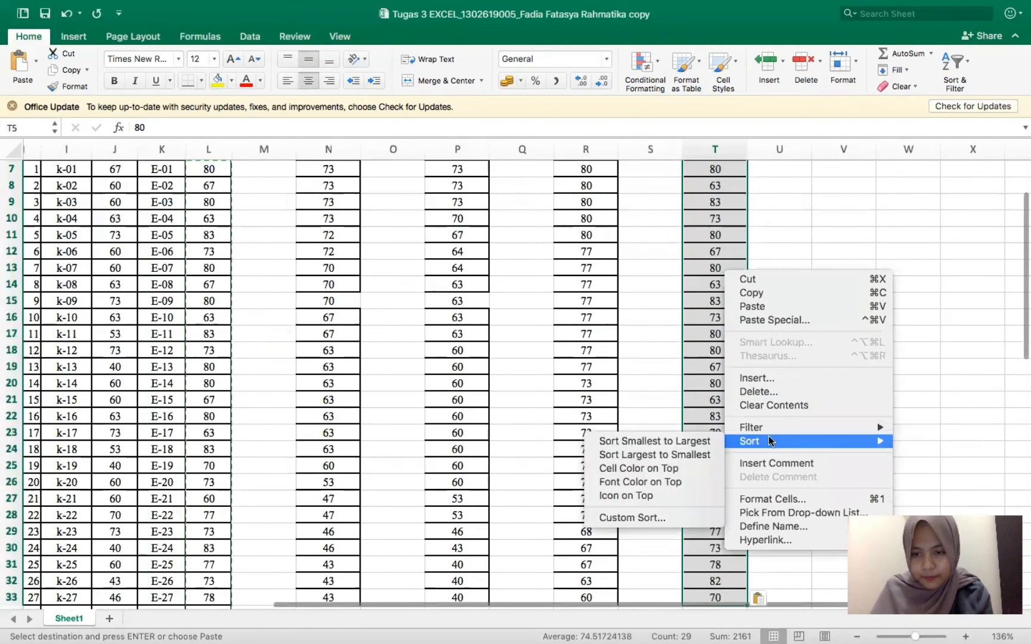
left_click(708, 455)
scroll(757, 386, "down", 1)
scroll(757, 387, "right", 1)
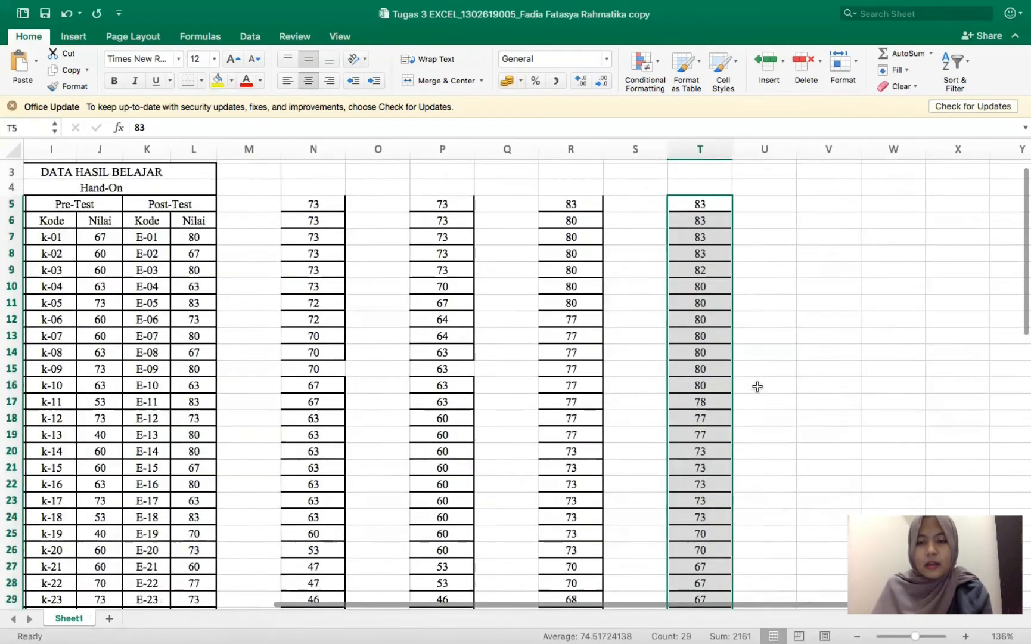
scroll(757, 386, "right", 1)
scroll(757, 386, "up", 1)
scroll(684, 288, "down", 10)
scroll(684, 288, "left", 1)
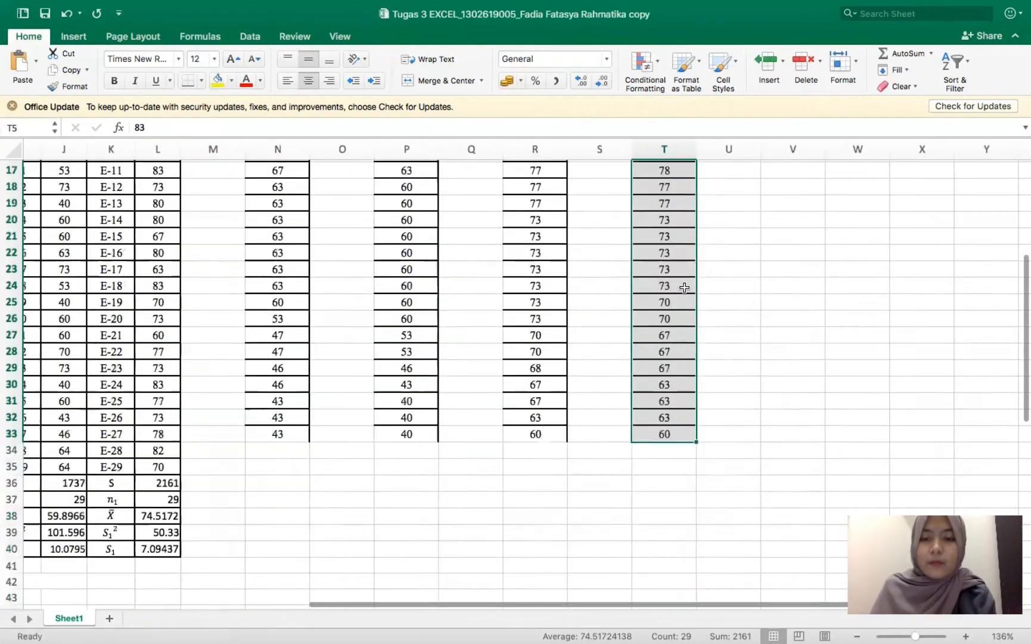
Enter the Hand-On post-test range in the descriptive table: Upper 83 in J51 and Lower 60 in I51
scroll(734, 304, "up", 2)
scroll(662, 313, "left", 8)
scroll(661, 313, "down", 3)
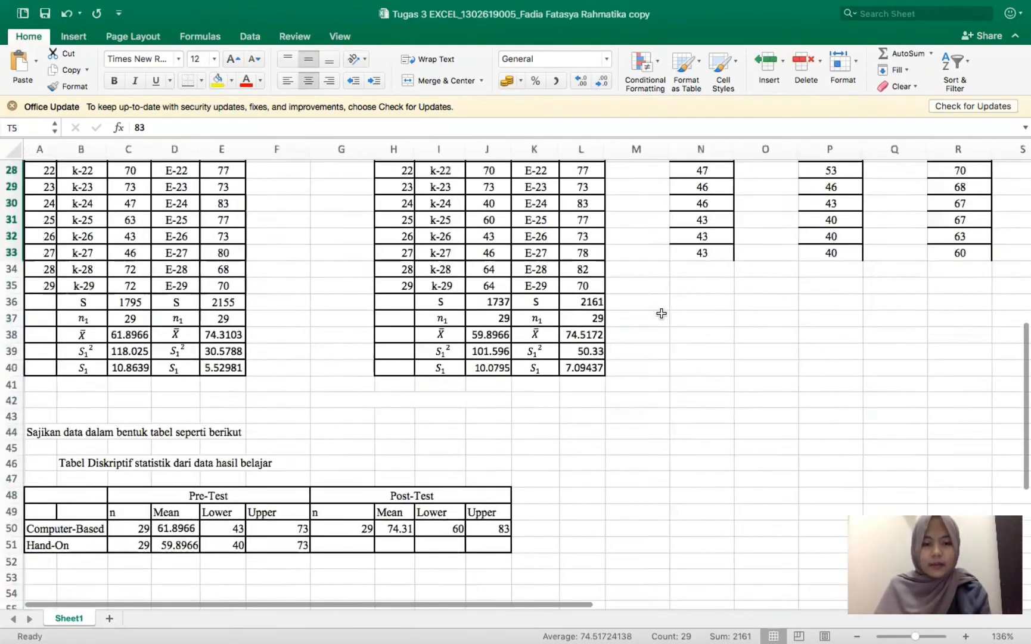
left_click(481, 466)
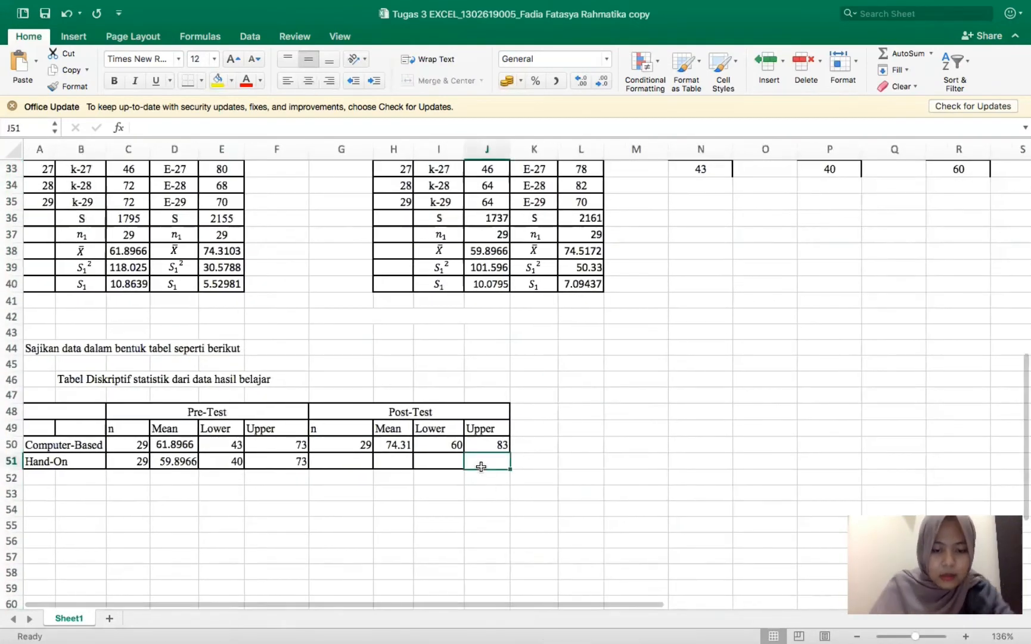
type("83")
key("Left")
type("6")
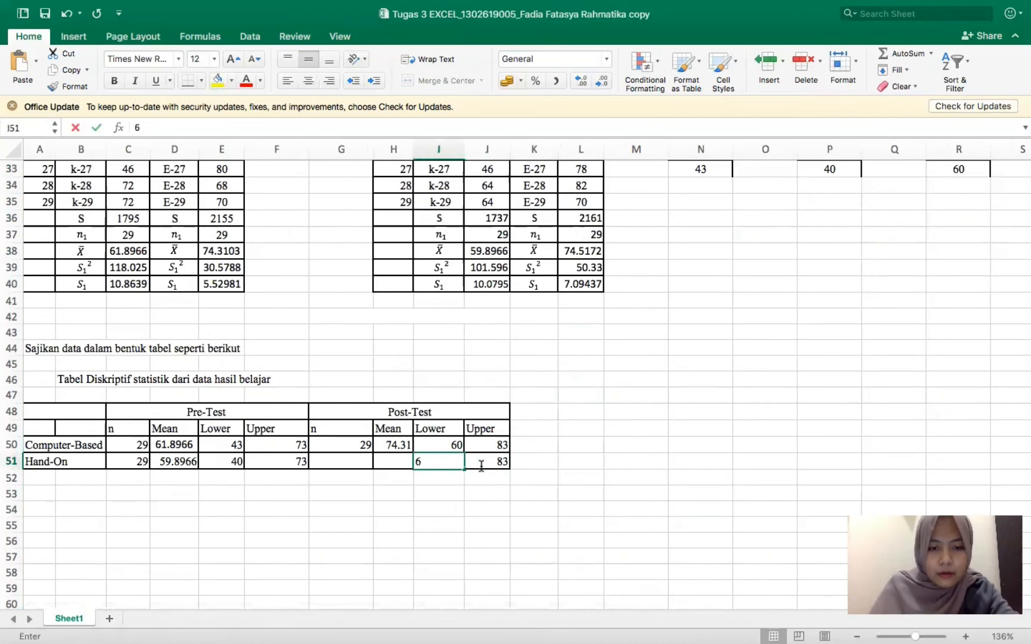
key("Left")
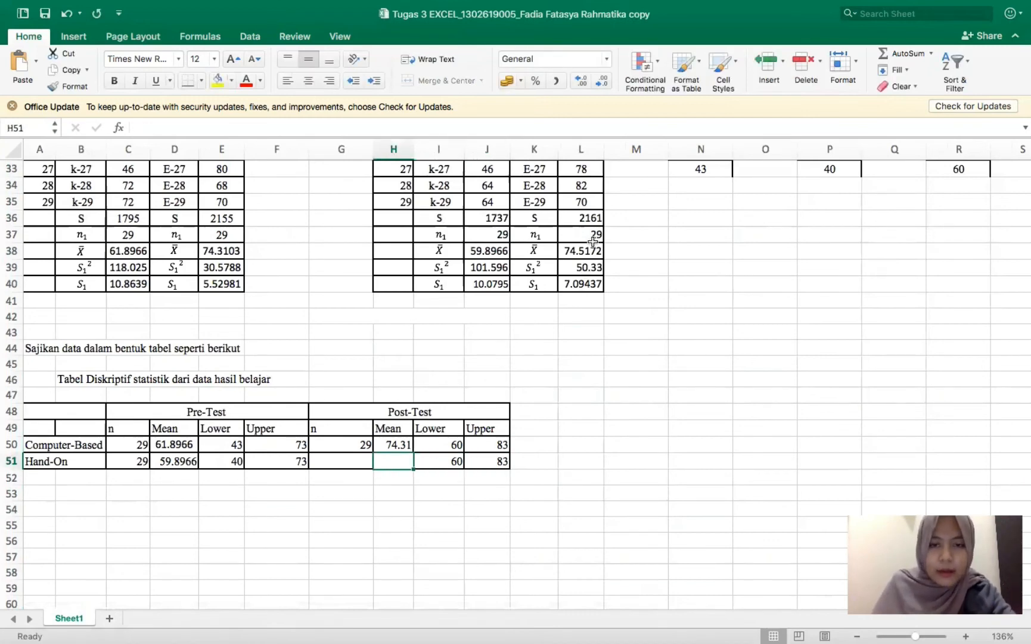
Fill the Hand-On post-test Mean in cell H51 with a reference to the calculated average, =L38
left_click(586, 250)
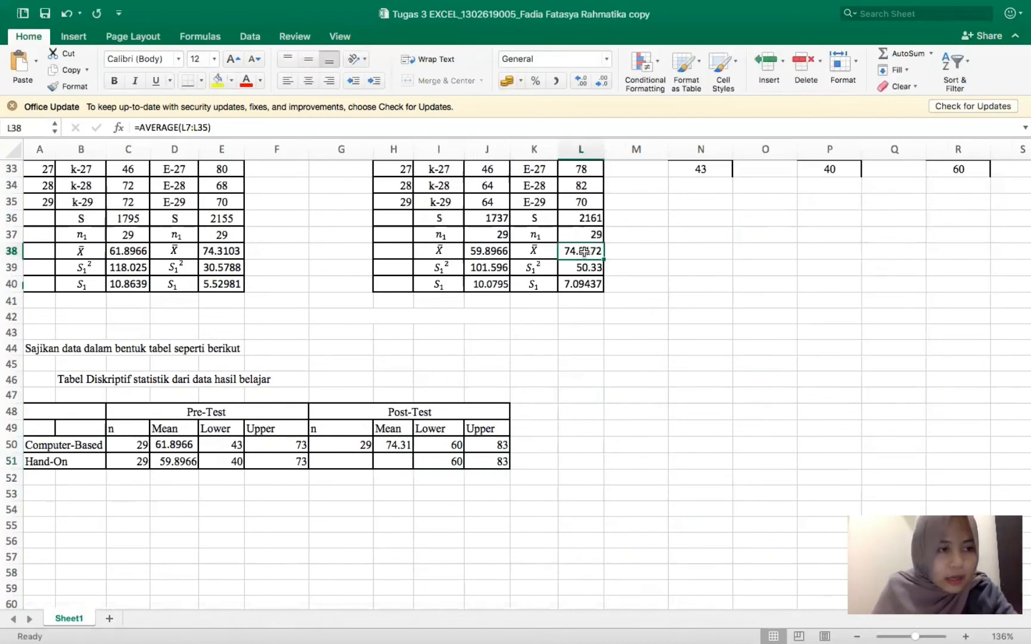
left_click(398, 461)
type("=l38")
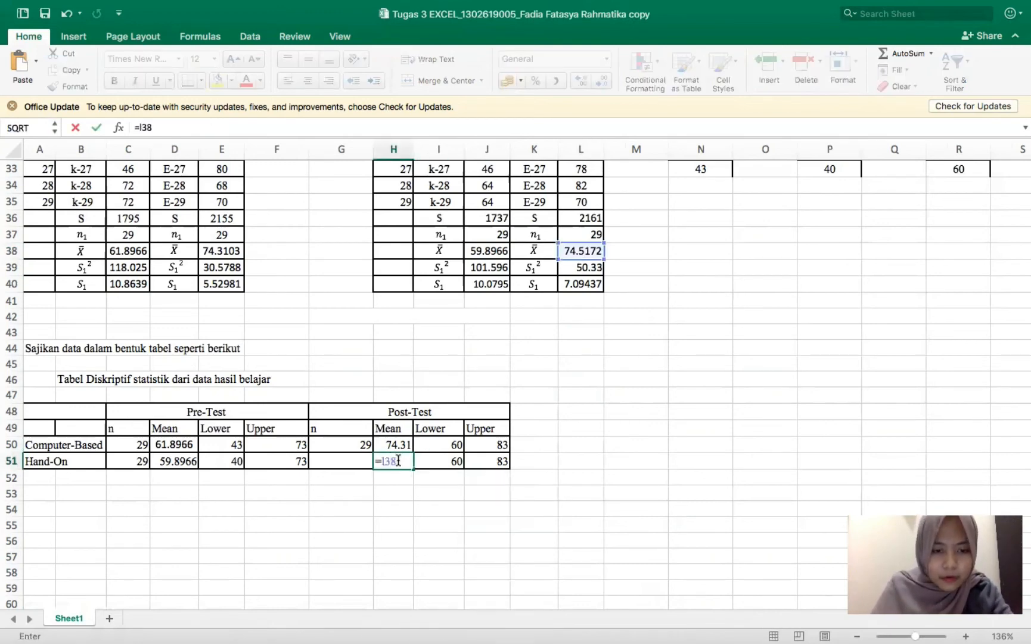
key("Return")
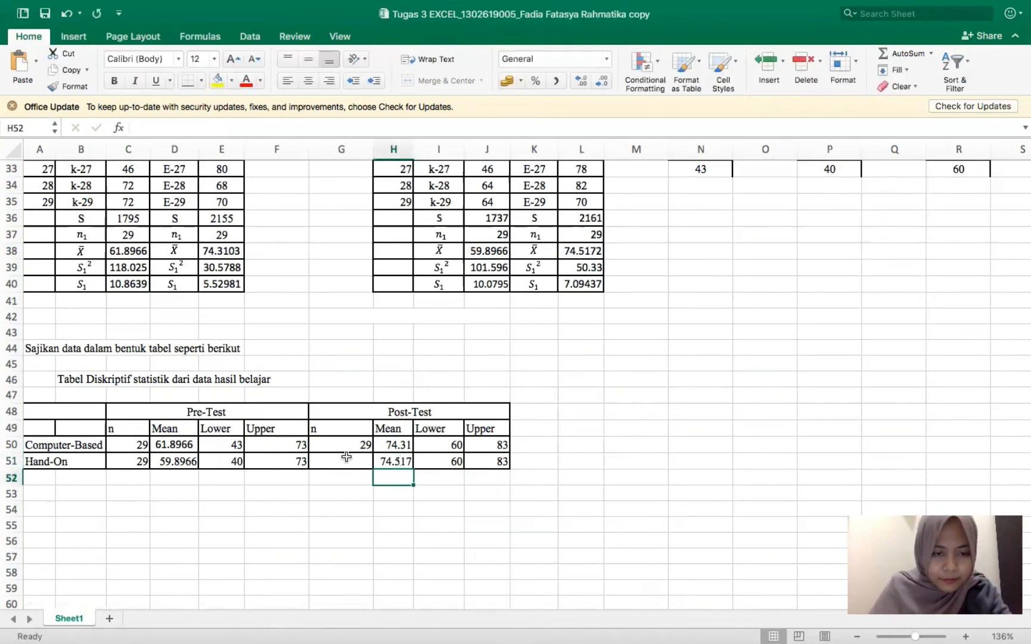
Fill the Hand-On post-test n in cell G51 with a reference to the calculated count, =L37
left_click(346, 457)
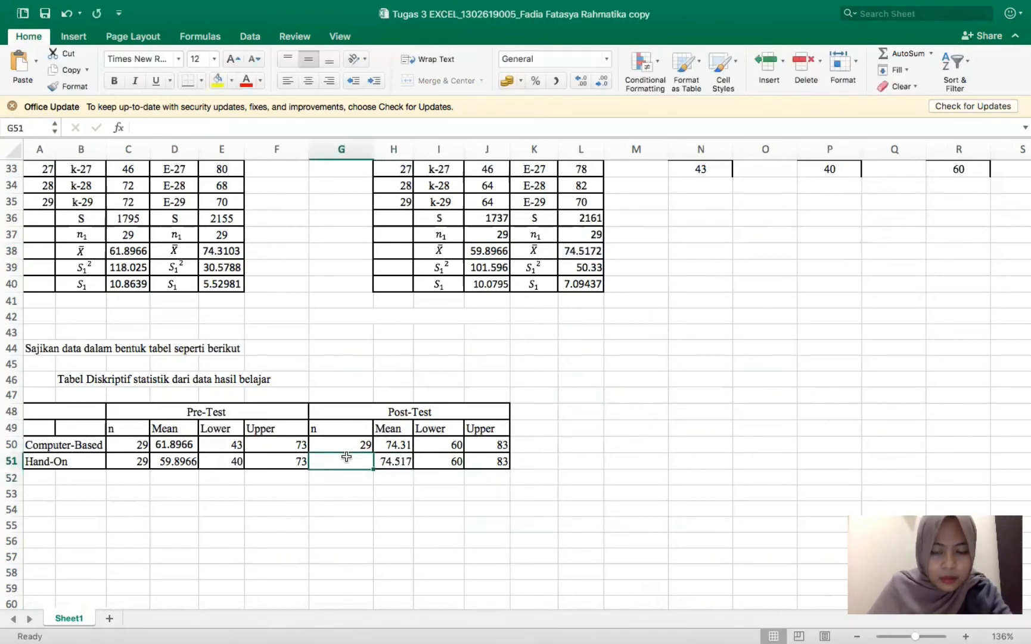
left_click(587, 232)
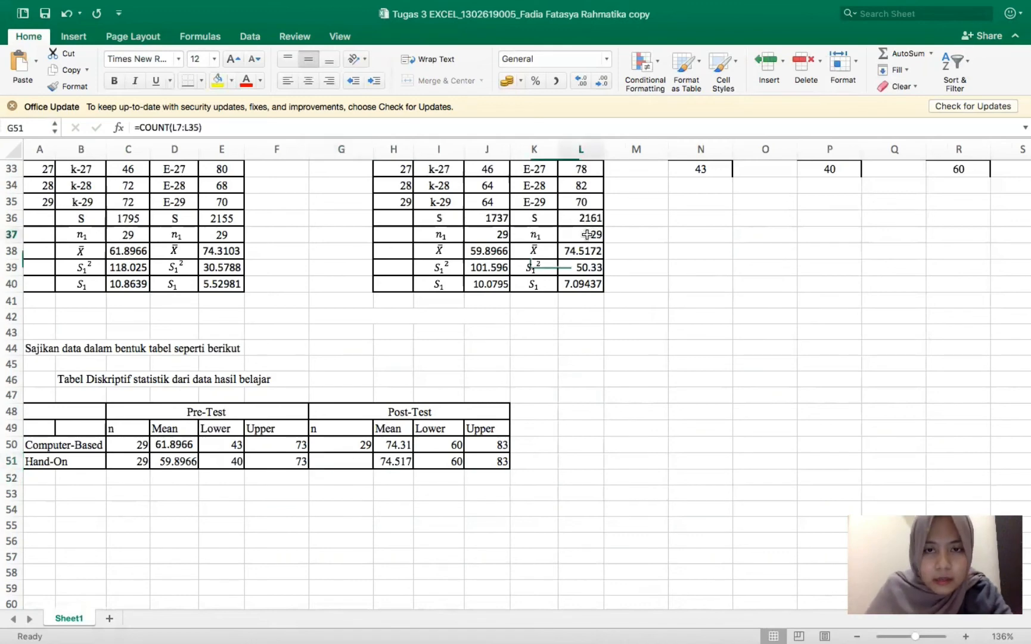
left_click(354, 465)
type("=l")
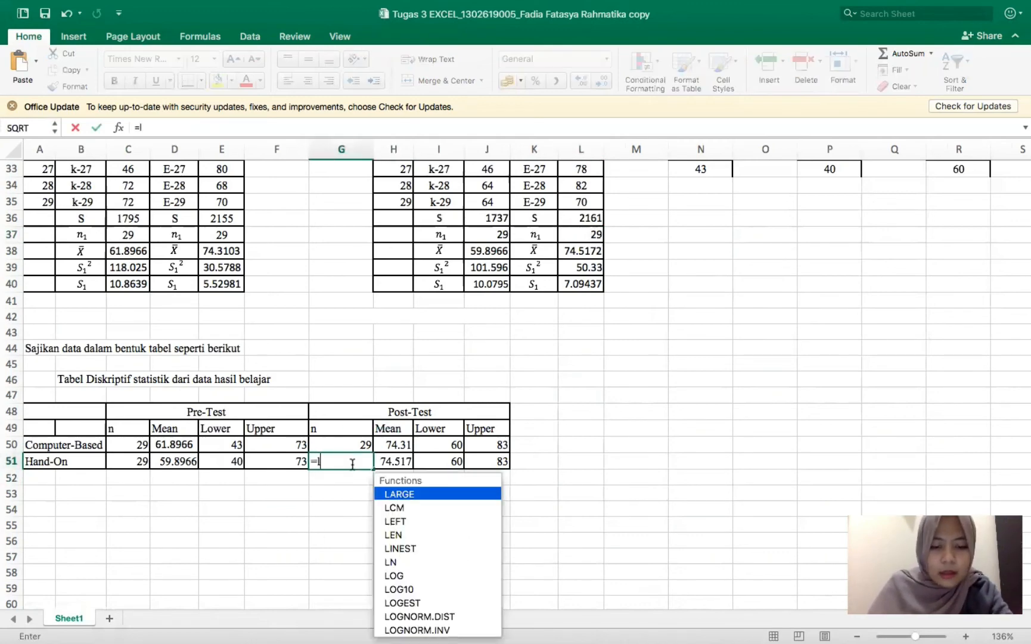
type("37")
key("Return")
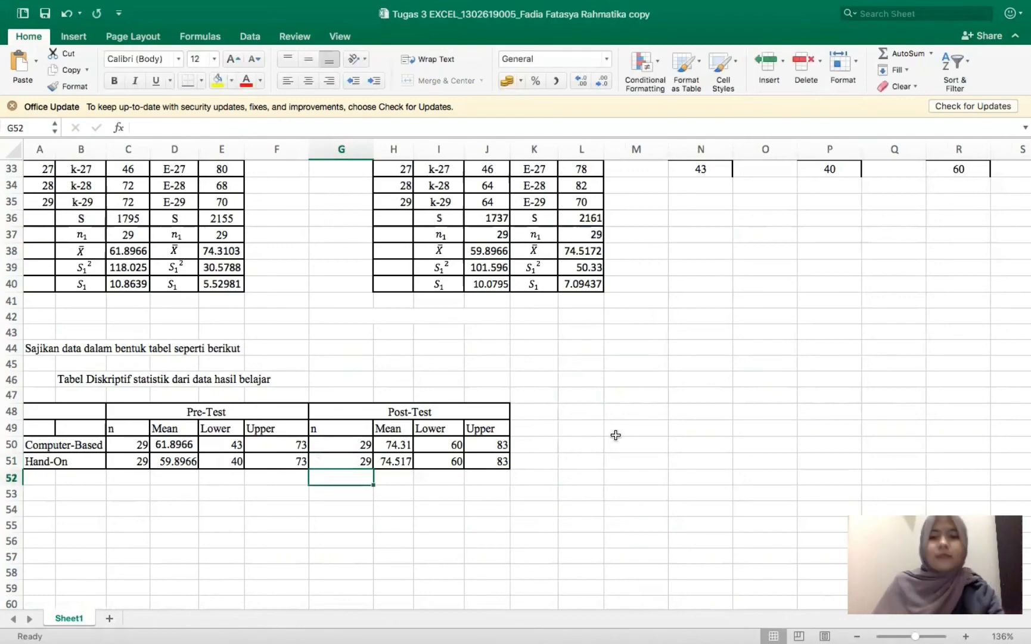
Review the Computer-Based row of the descriptive statistics table, checking n, Mean, Lower and Upper for the pre-test and post-test
scroll(616, 435, "up", 6)
scroll(616, 435, "down", 7)
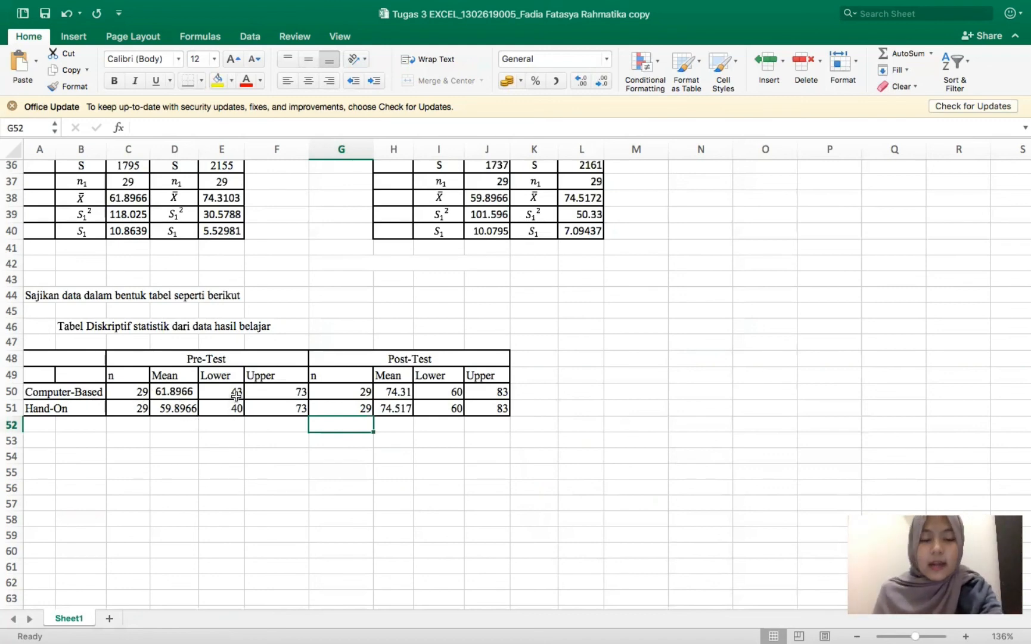
left_click(290, 394)
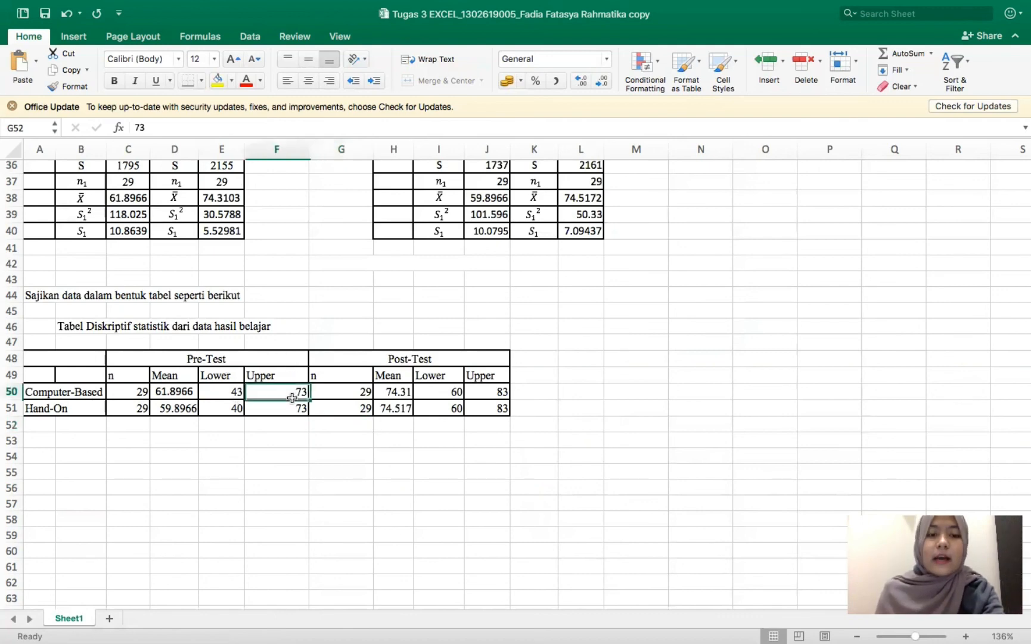
left_click(333, 392)
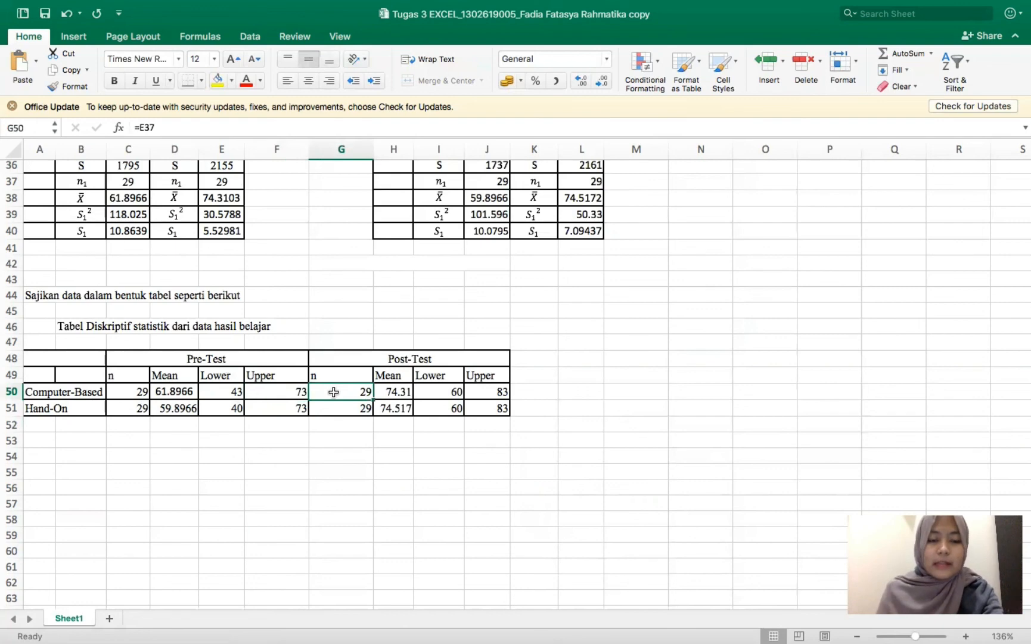
key("Right")
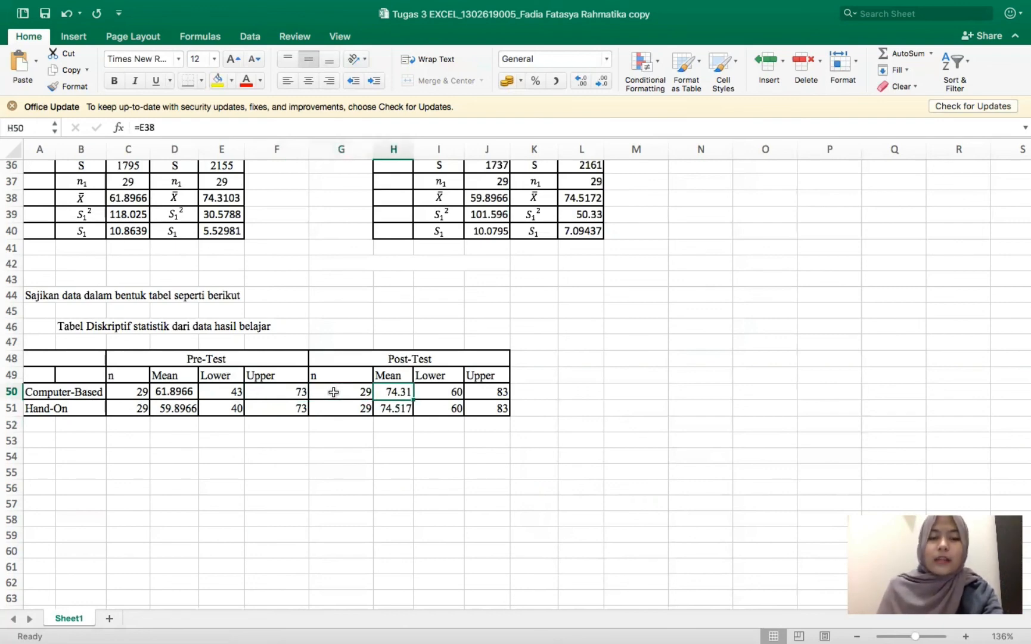
key("Right")
key("Right")
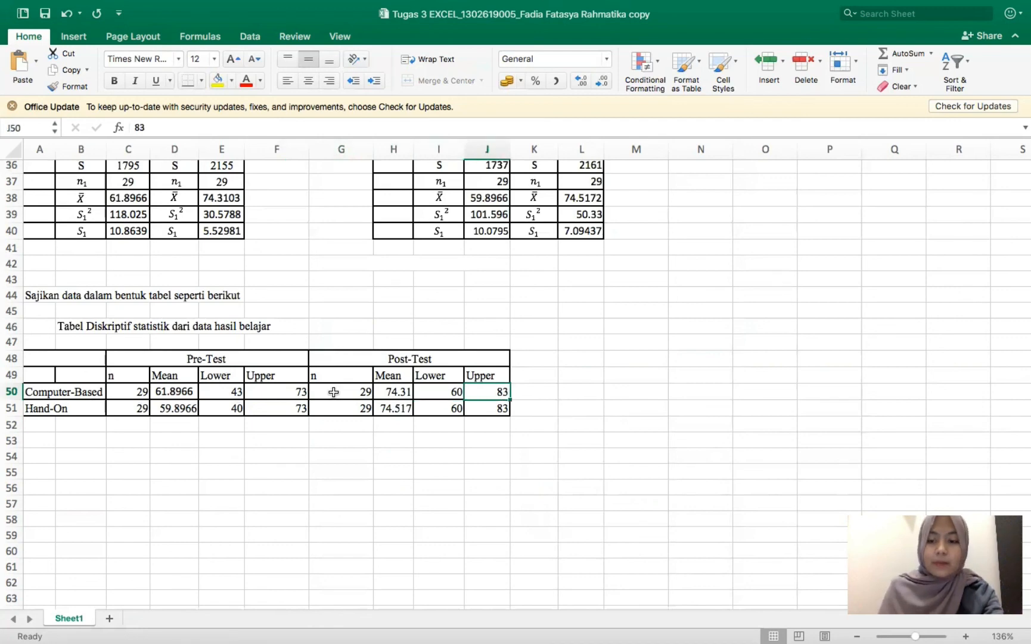
Check the Hand-On row's pre-test and post-test n, Mean, Lower and Upper cells, and go back to the score data at the sheet's beginning
left_click(120, 411)
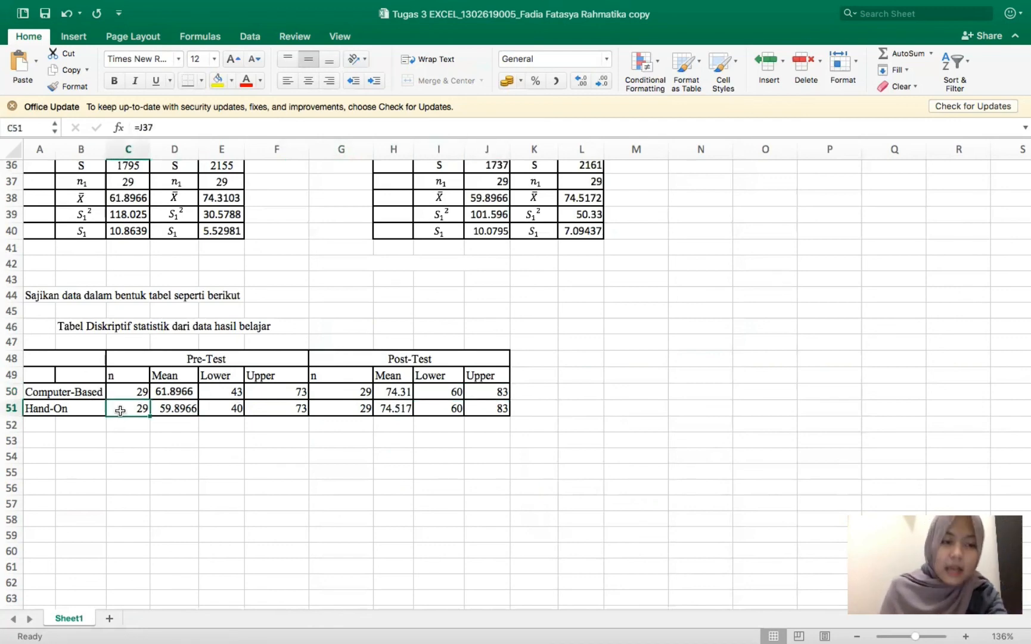
key("Right")
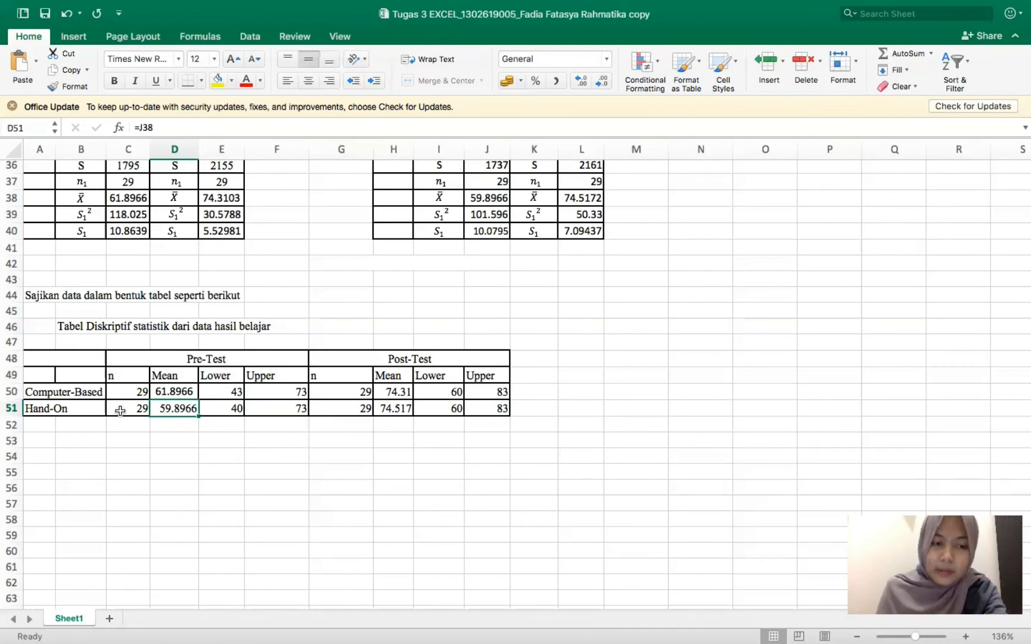
key("Right")
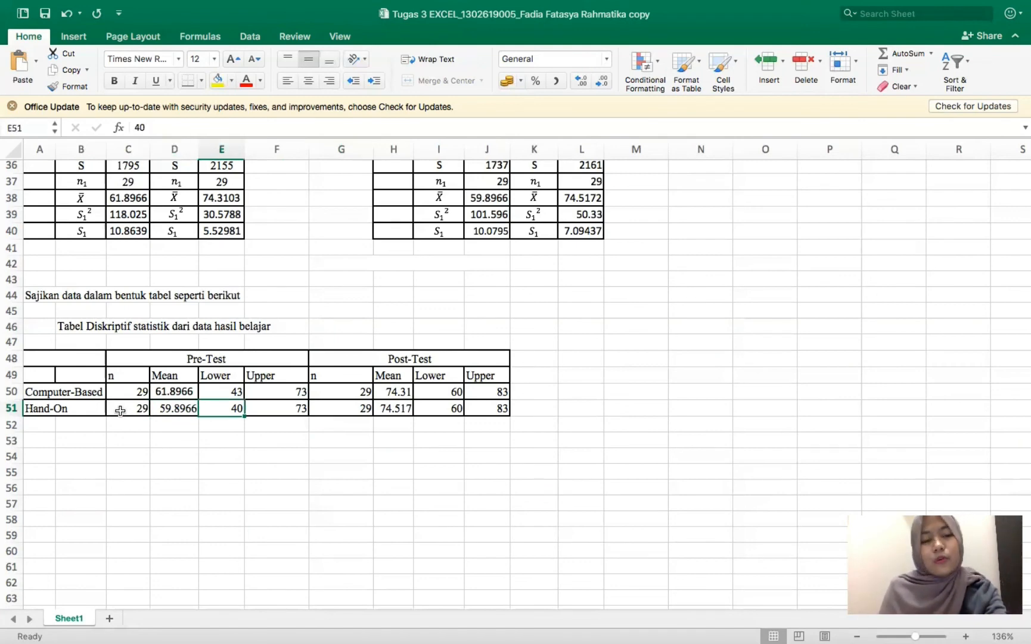
key("Right")
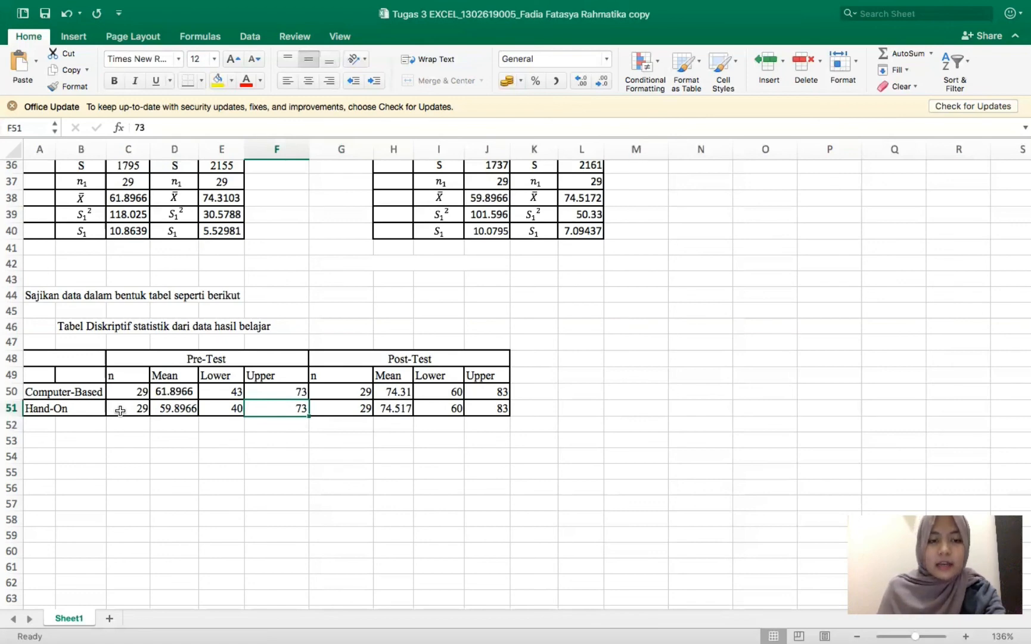
key("Right")
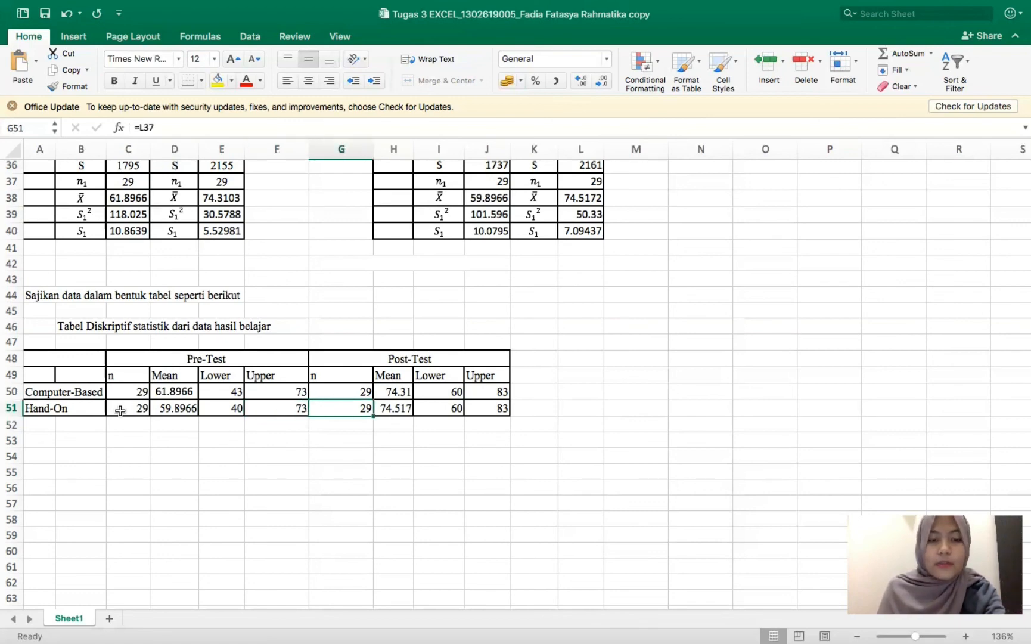
key("Right")
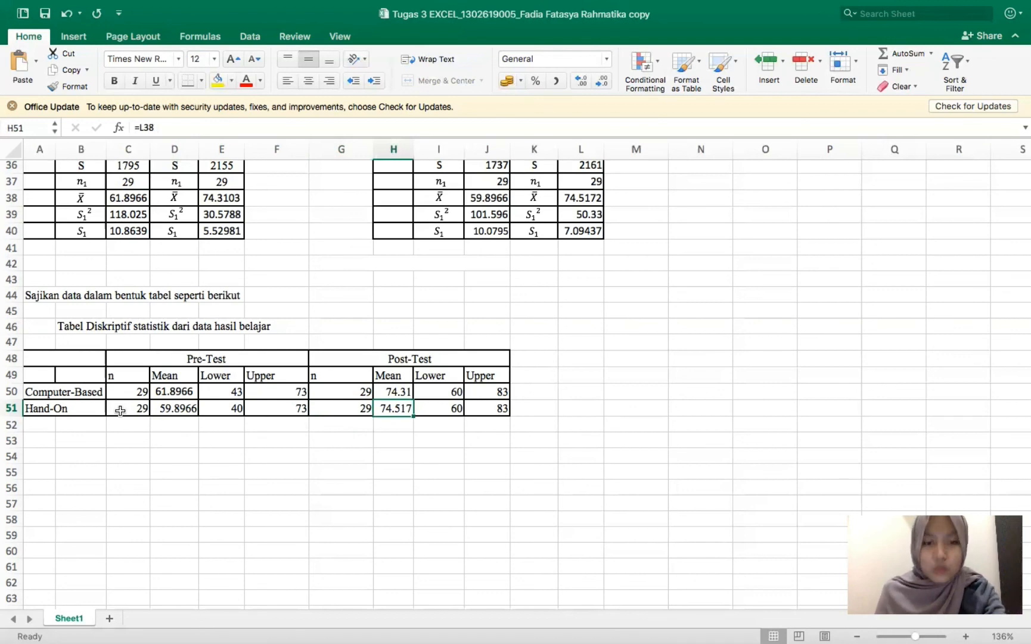
key("Right")
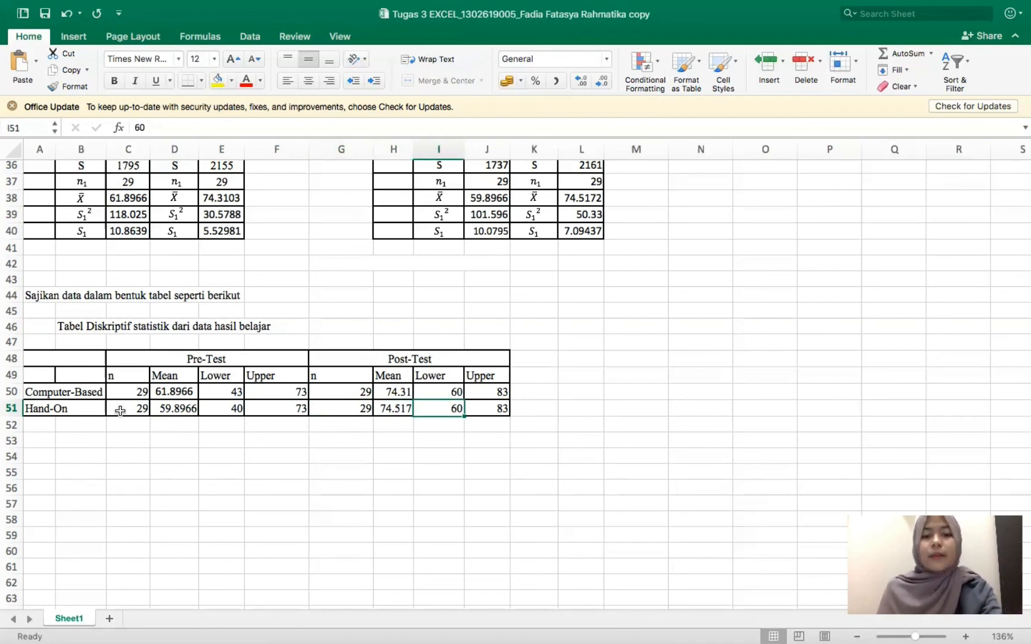
key("Right")
scroll(329, 419, "up", 8)
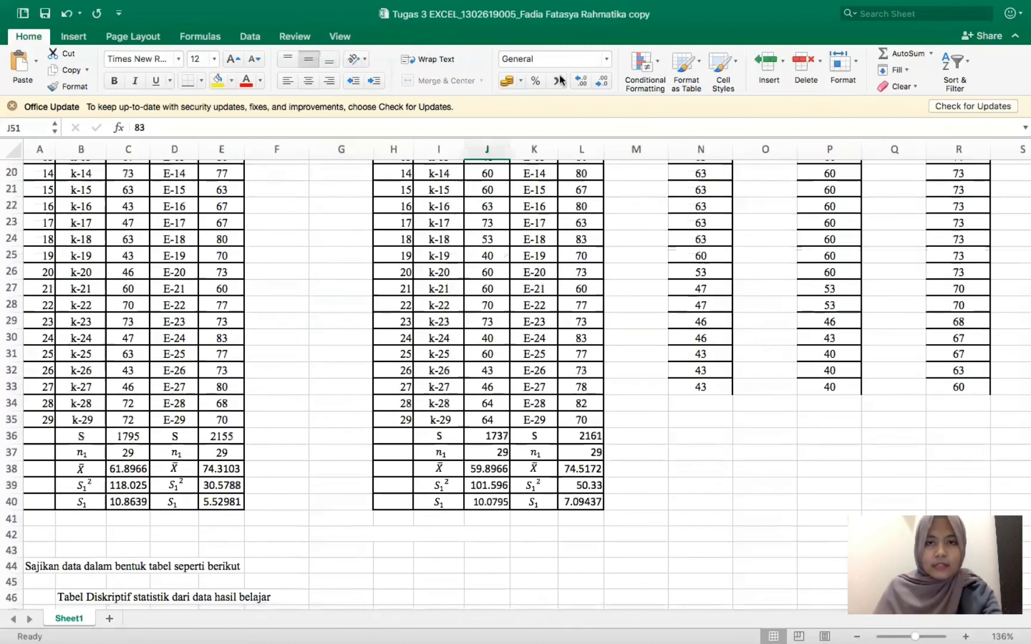
scroll(569, 251, "up", 4)
scroll(569, 252, "up", 6)
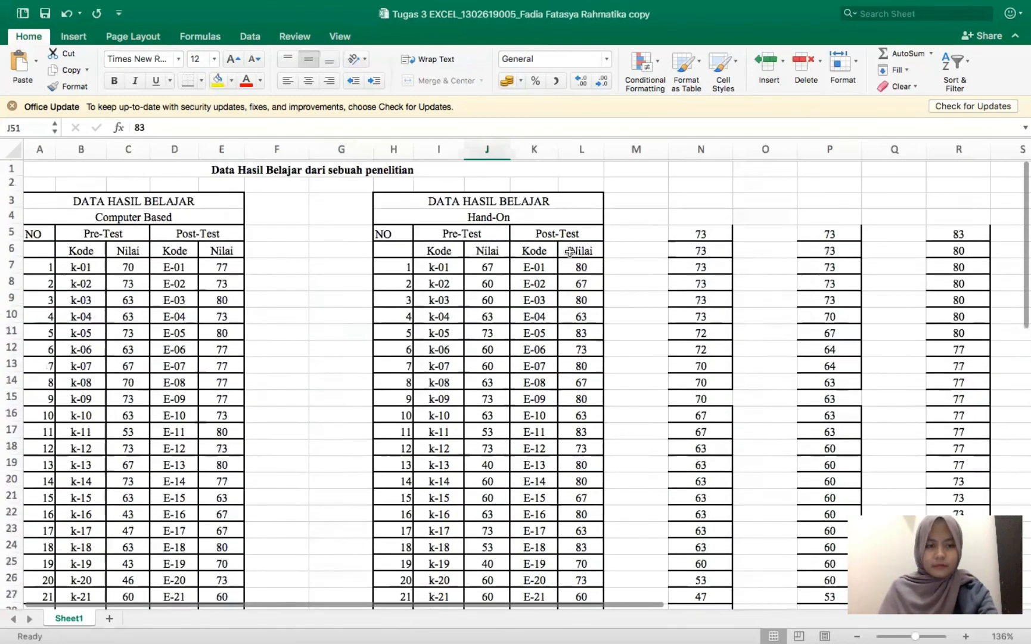